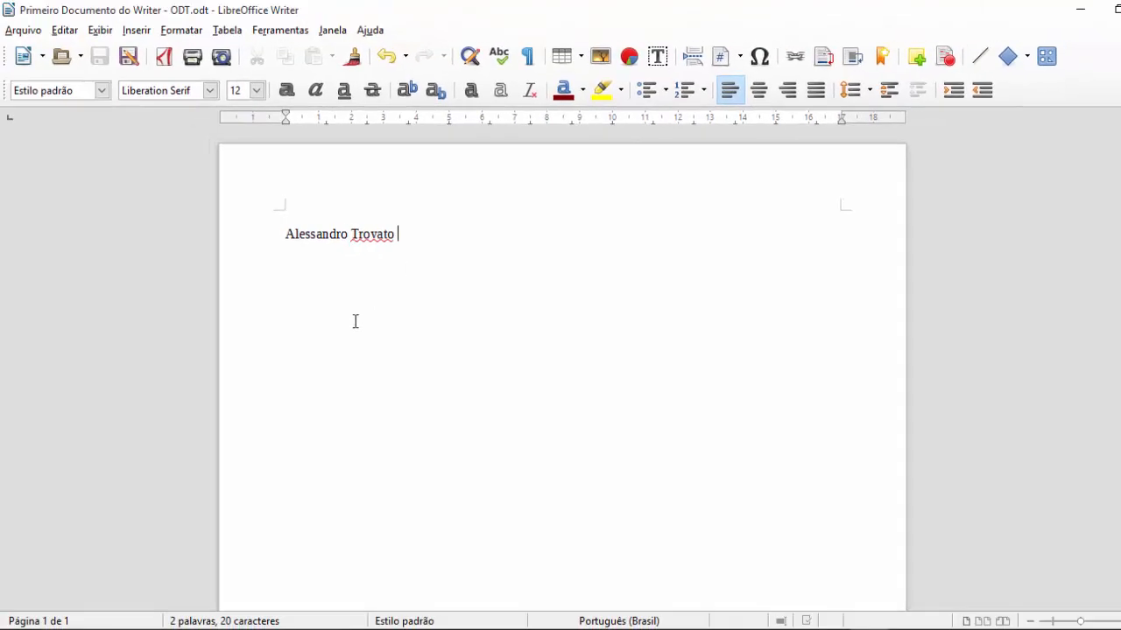
# Step: Open the Arquivo (File) menu over the name-line document
pyautogui.click(19, 31)
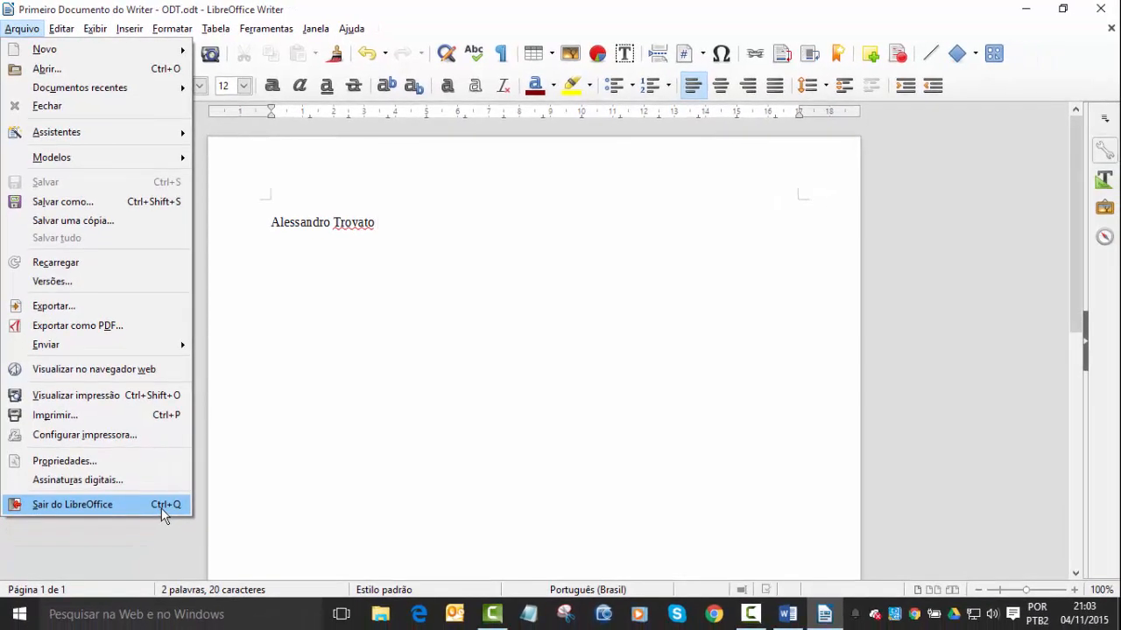
# Step: Dismiss the Arquivo menu and quit LibreOffice Writer with Ctrl+Q
pyautogui.click(423, 373)
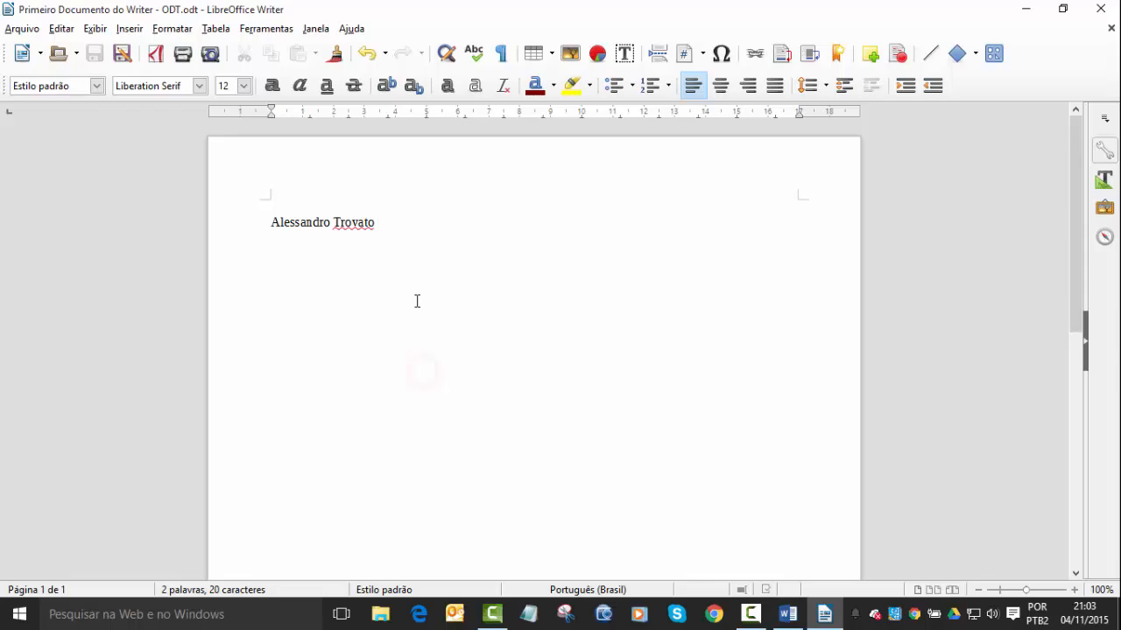
pyautogui.hotkey('ctrl', 'q')
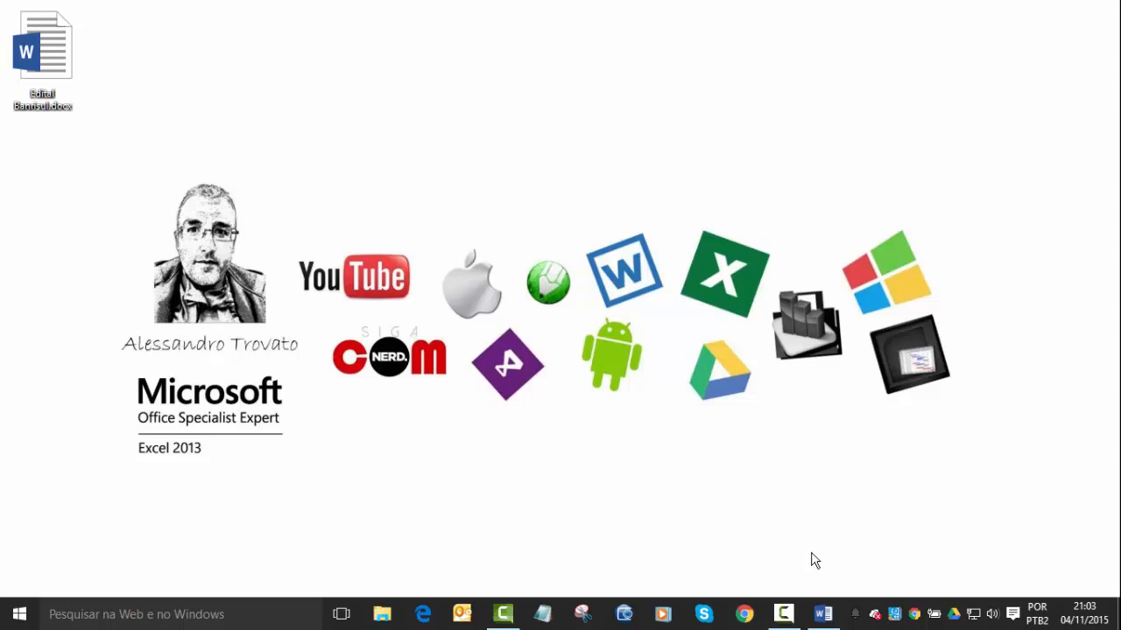
# Step: Launch LibreOffice Writer from the Start menu's LibreOffice 5.0 folder under all apps
pyautogui.click(5, 619)
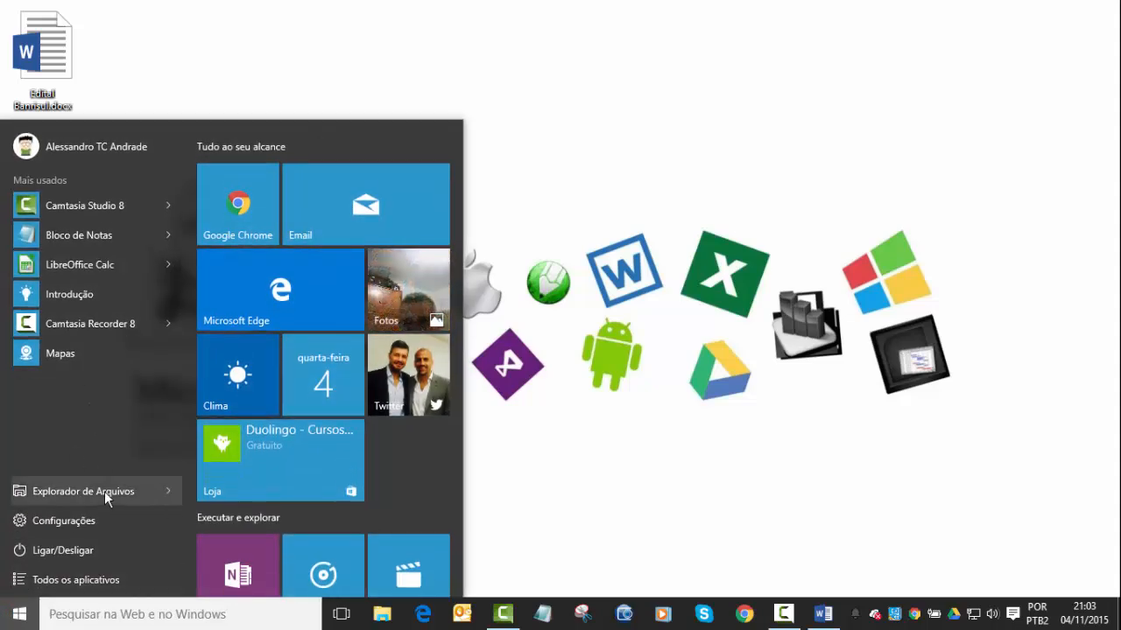
pyautogui.click(77, 578)
pyautogui.scroll(-4, 162, 423)
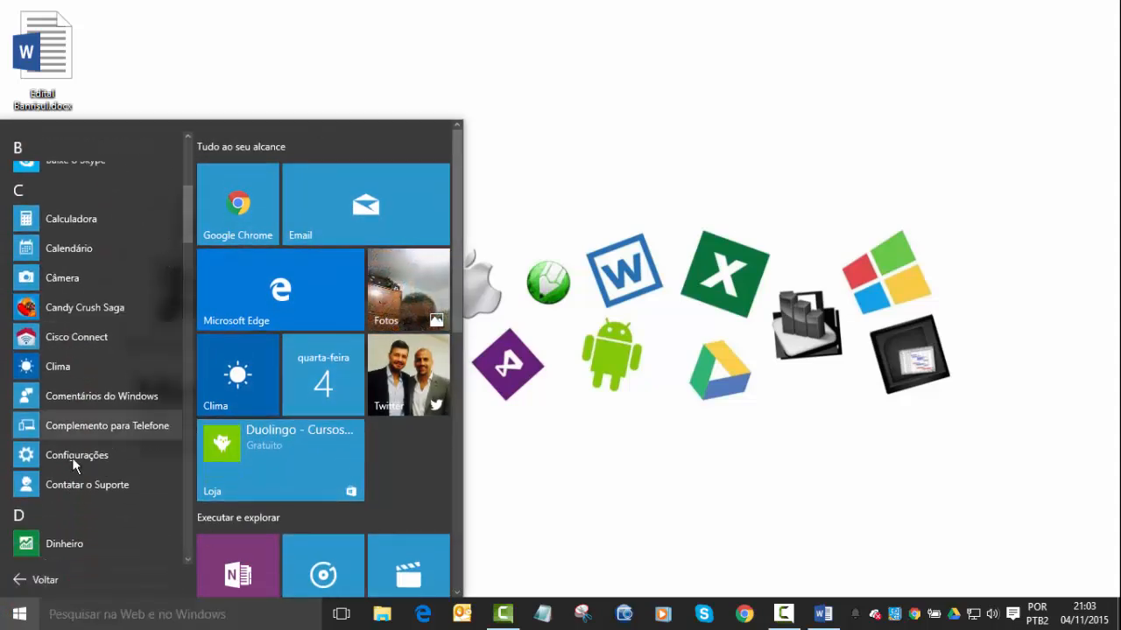
pyautogui.scroll(-8, 74, 464)
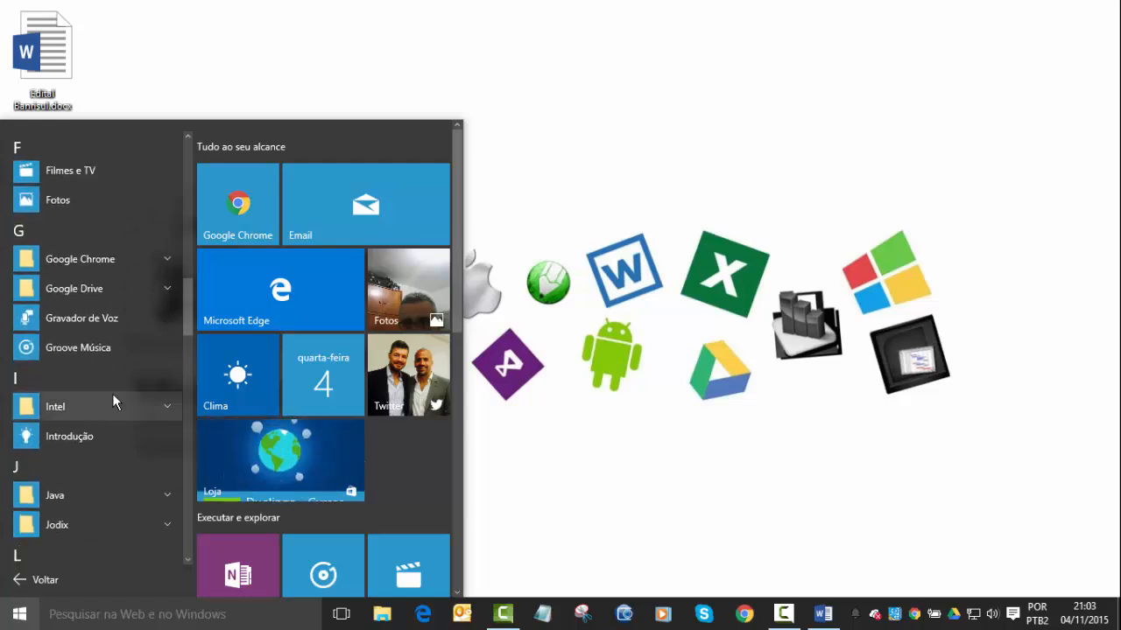
pyautogui.scroll(-3, 112, 402)
pyautogui.click(95, 418)
pyautogui.scroll(-2, 132, 472)
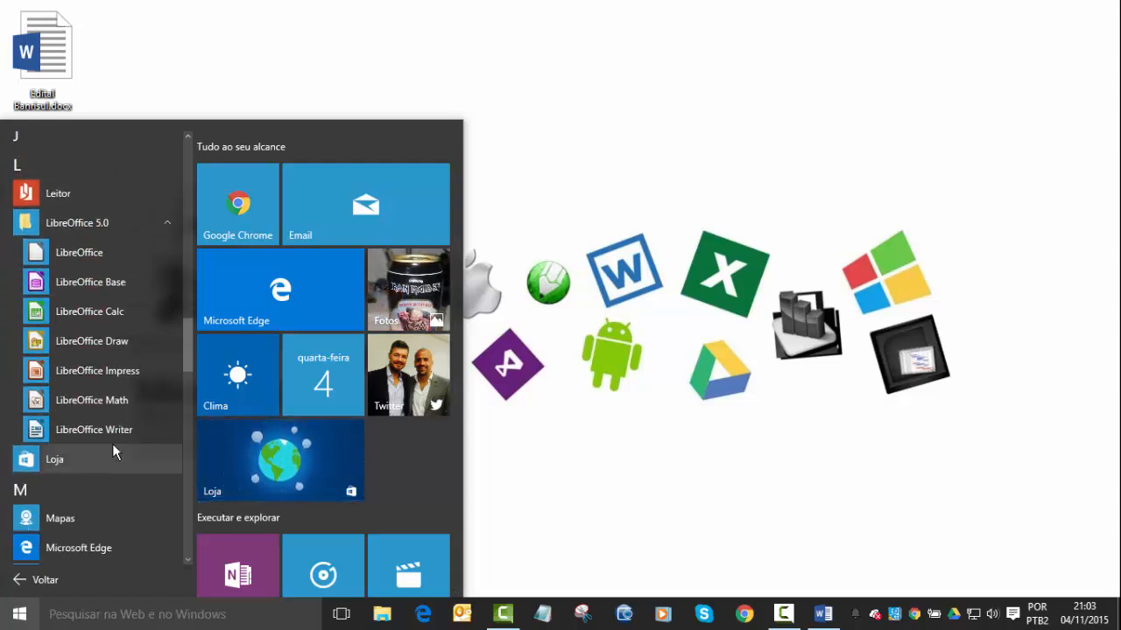
pyautogui.click(112, 431)
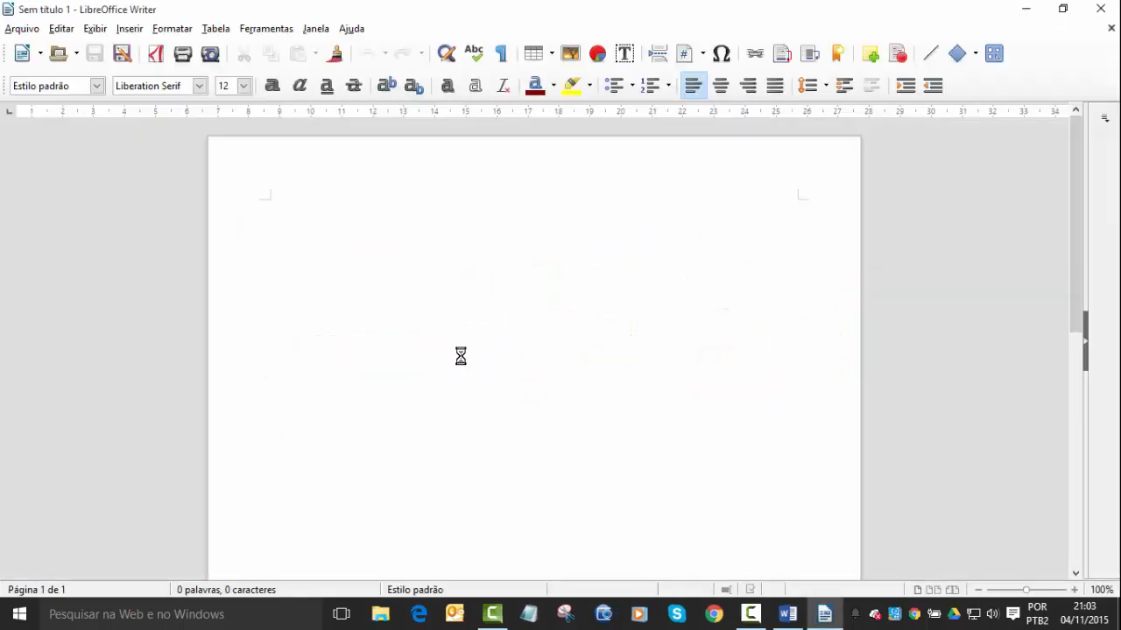
# Step: Reopen 'Primeiro Documento do Writer - ODT.odt' from Arquivo's recent documents list
pyautogui.click(33, 29)
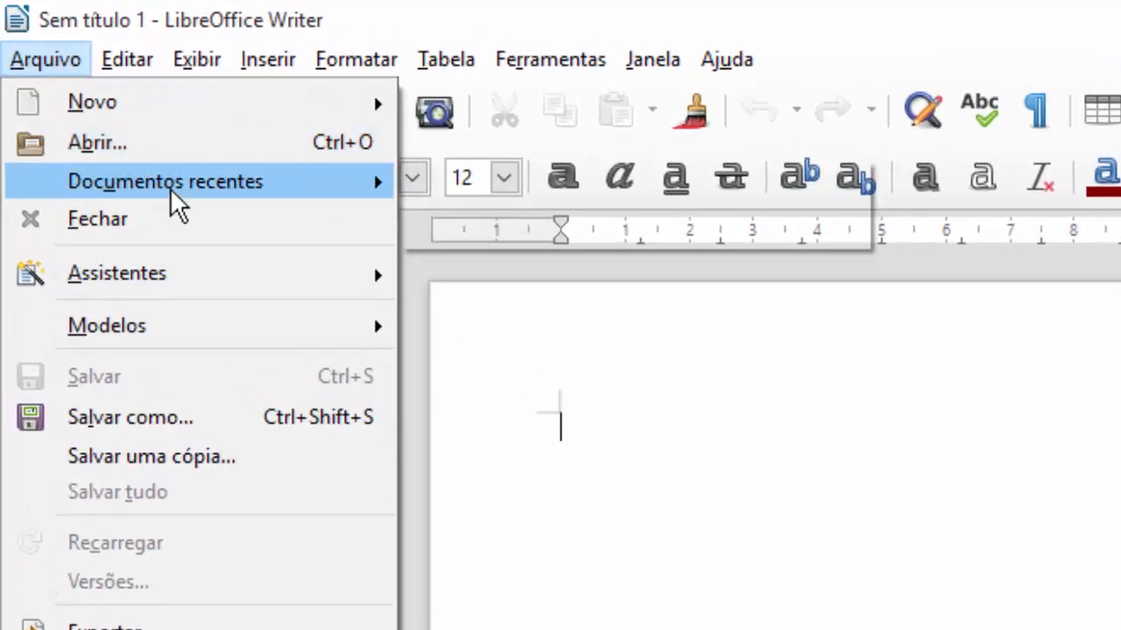
pyautogui.moveTo(175, 205)
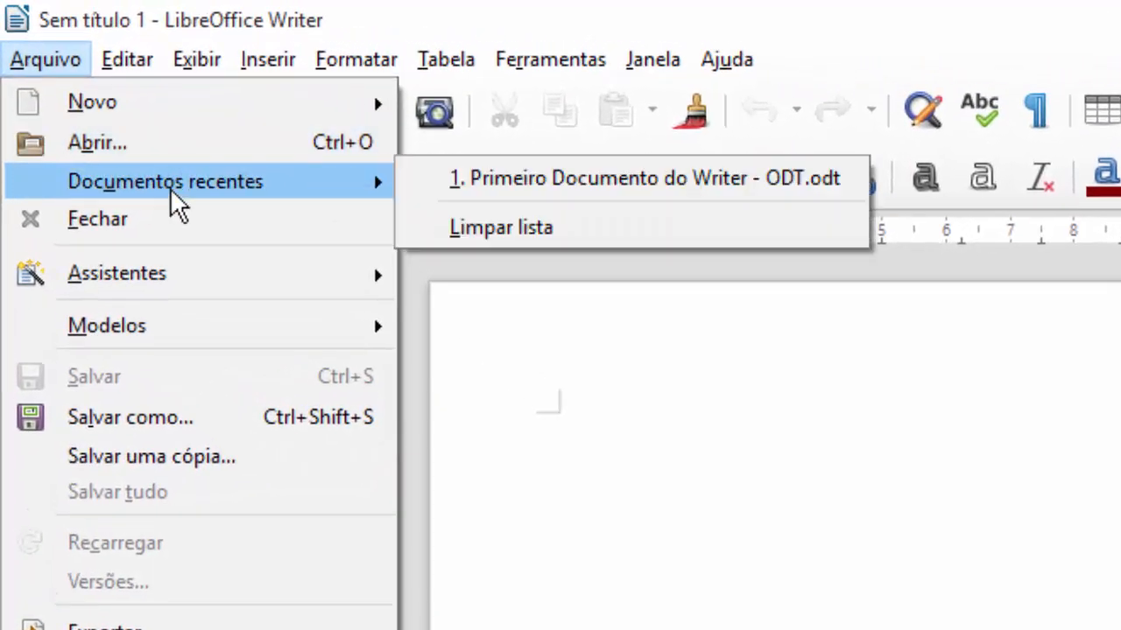
pyautogui.click(694, 179)
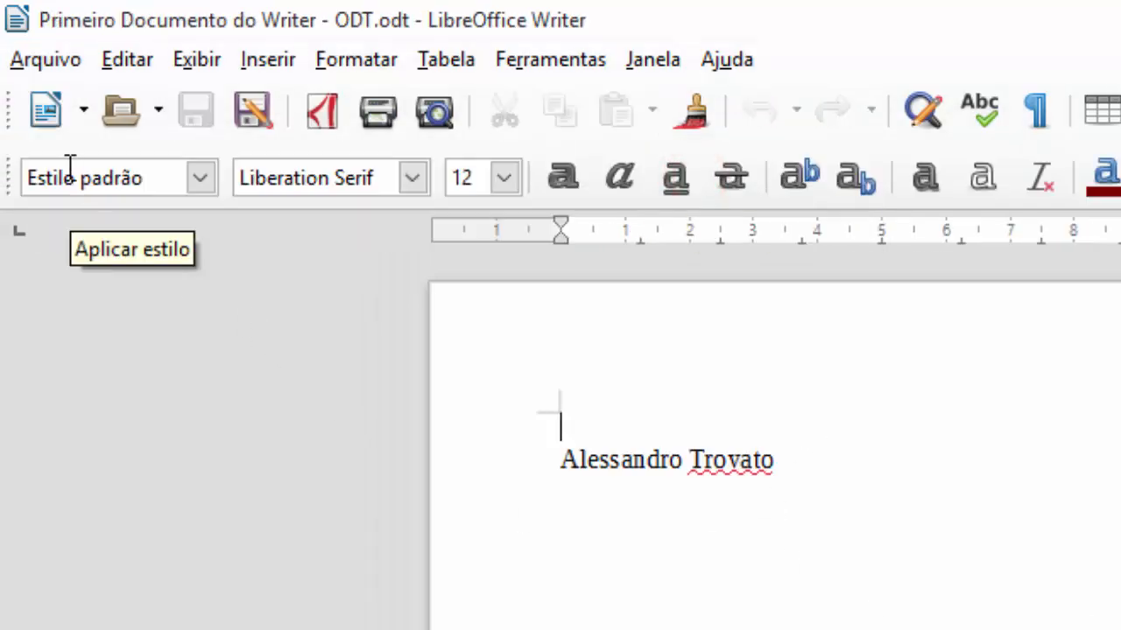
pyautogui.click(70, 70)
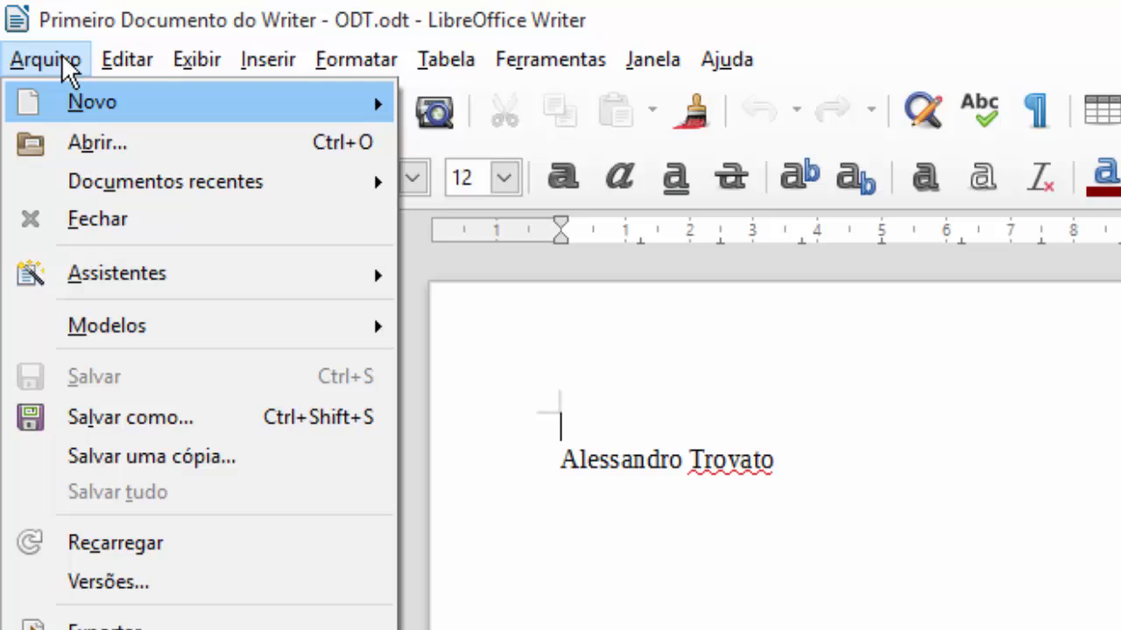
pyautogui.hotkey('ctrl', 'o')
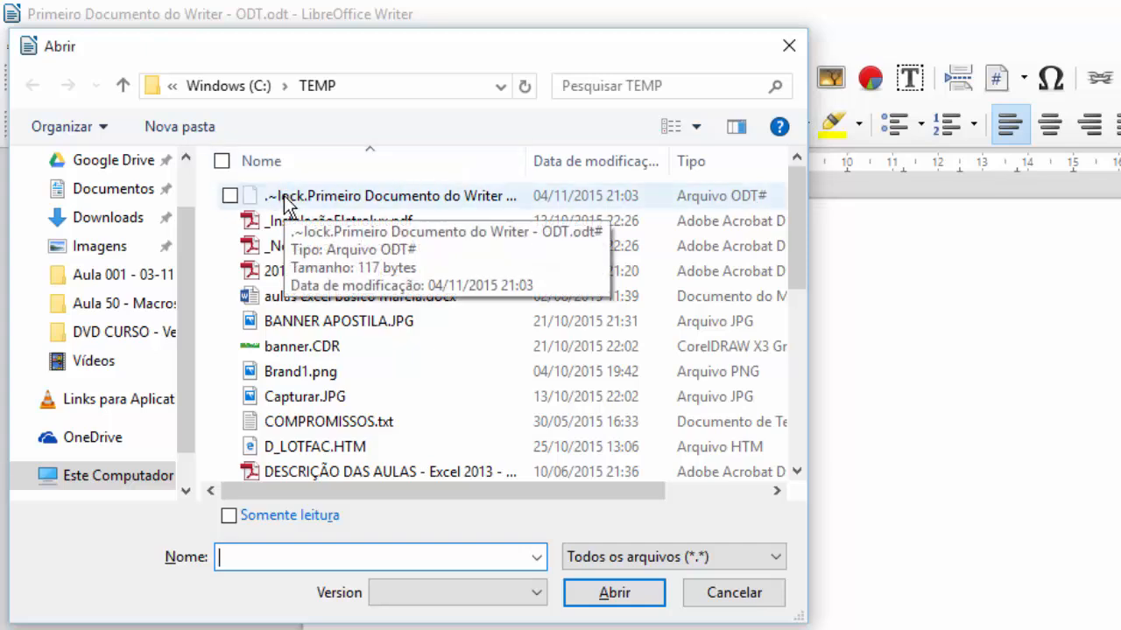
pyautogui.press('Escape')
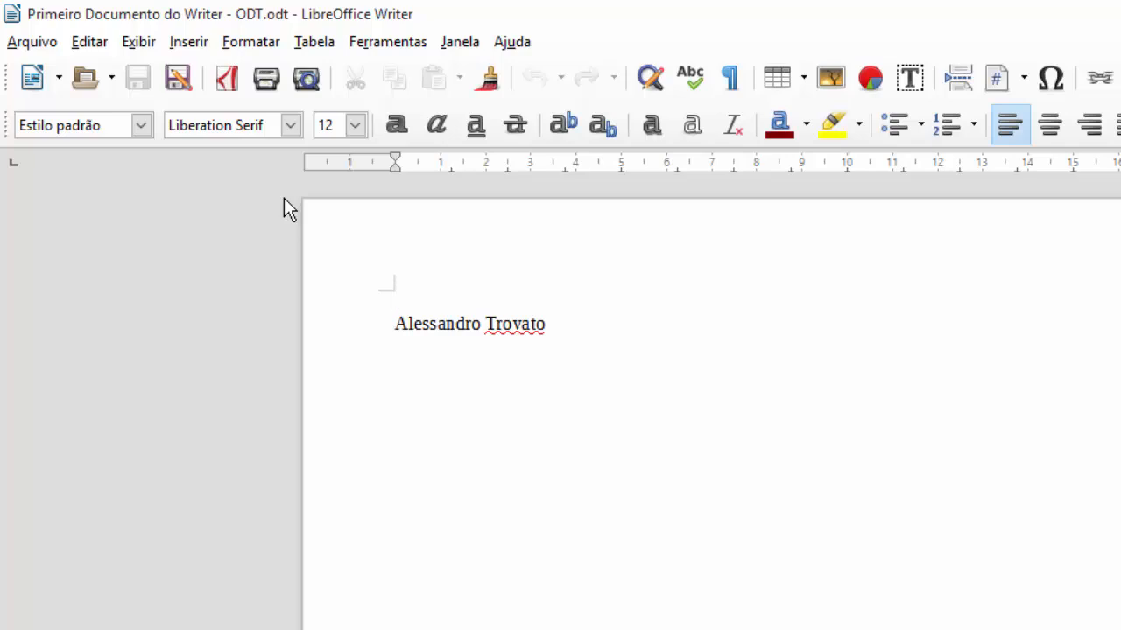
# Step: Enlarge the selected name line to size 16, then undo it back to size 12
pyautogui.click(74, 47)
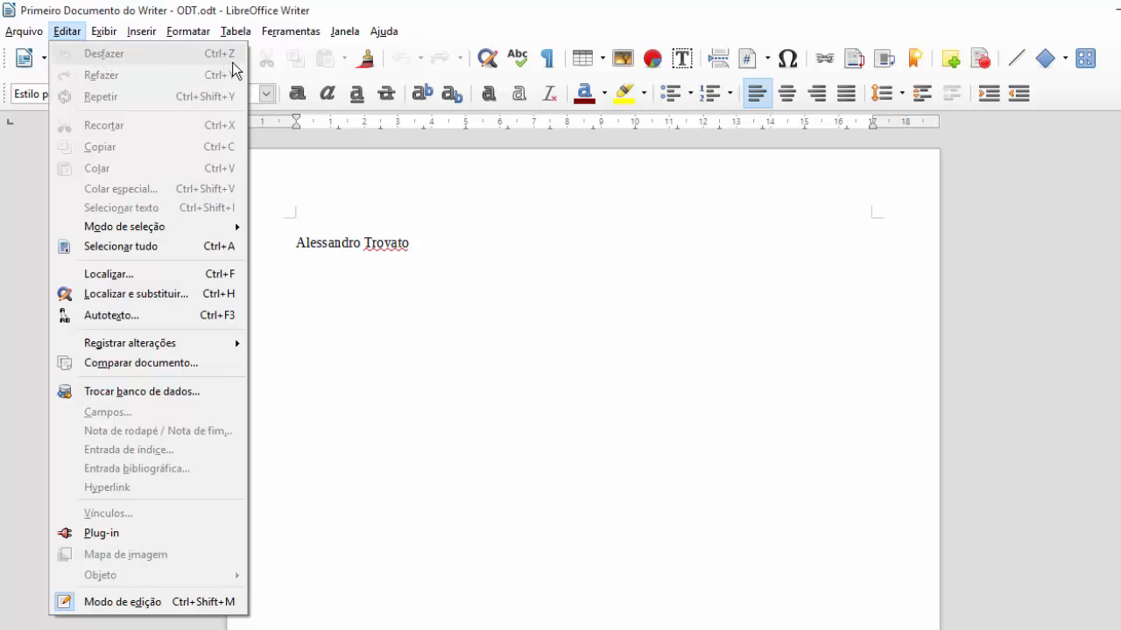
pyautogui.click(522, 254)
pyautogui.moveTo(437, 247); pyautogui.dragTo(261, 244)
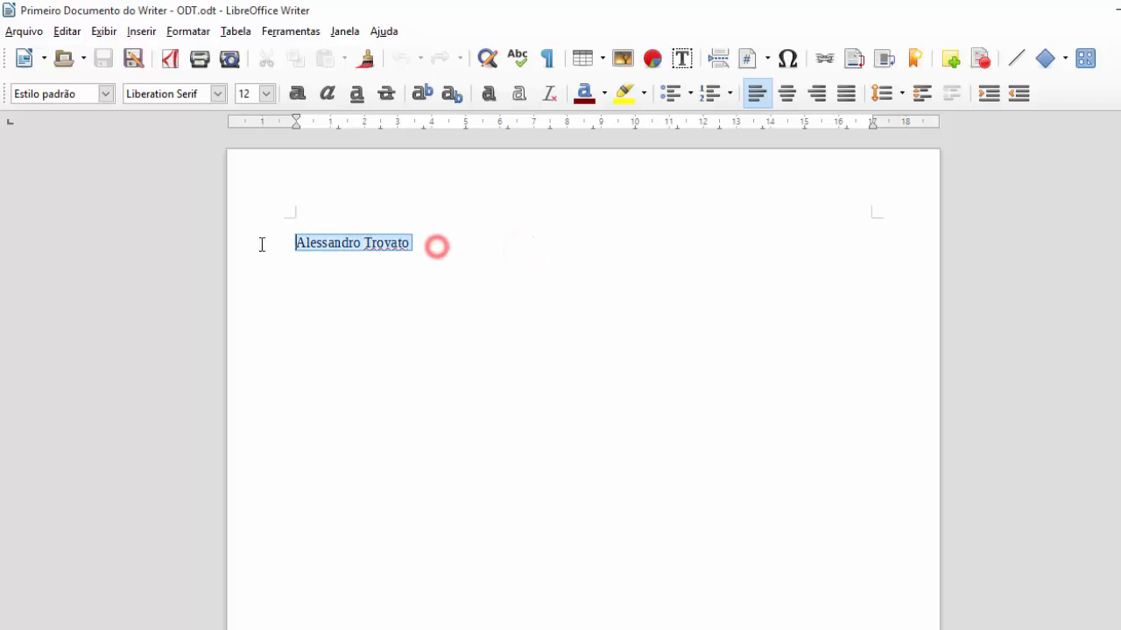
pyautogui.click(267, 95)
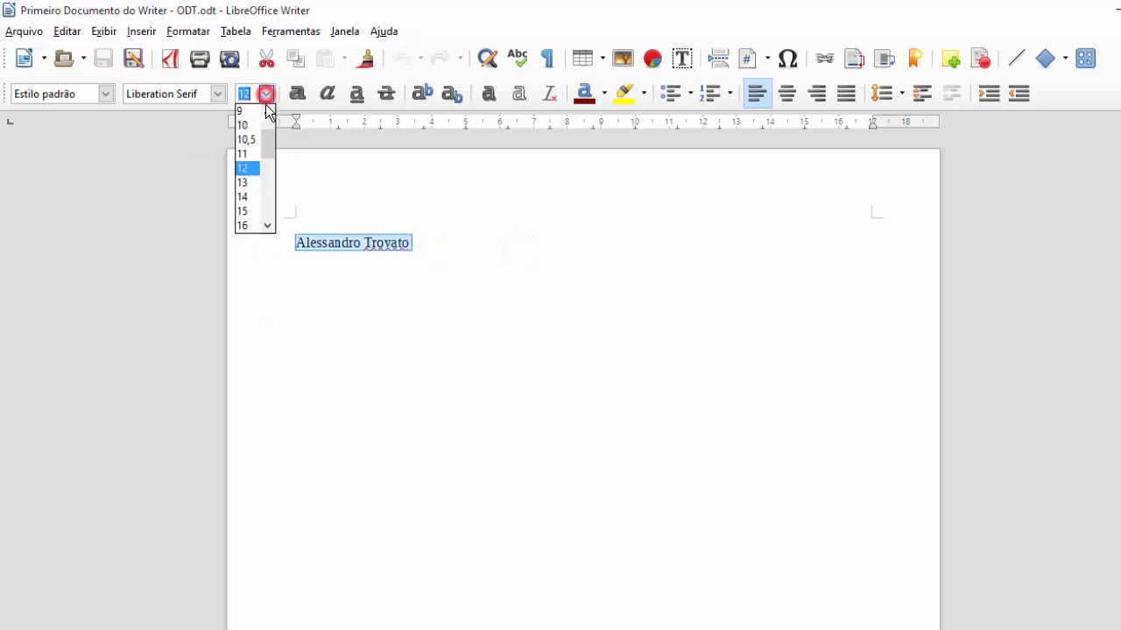
pyautogui.click(249, 225)
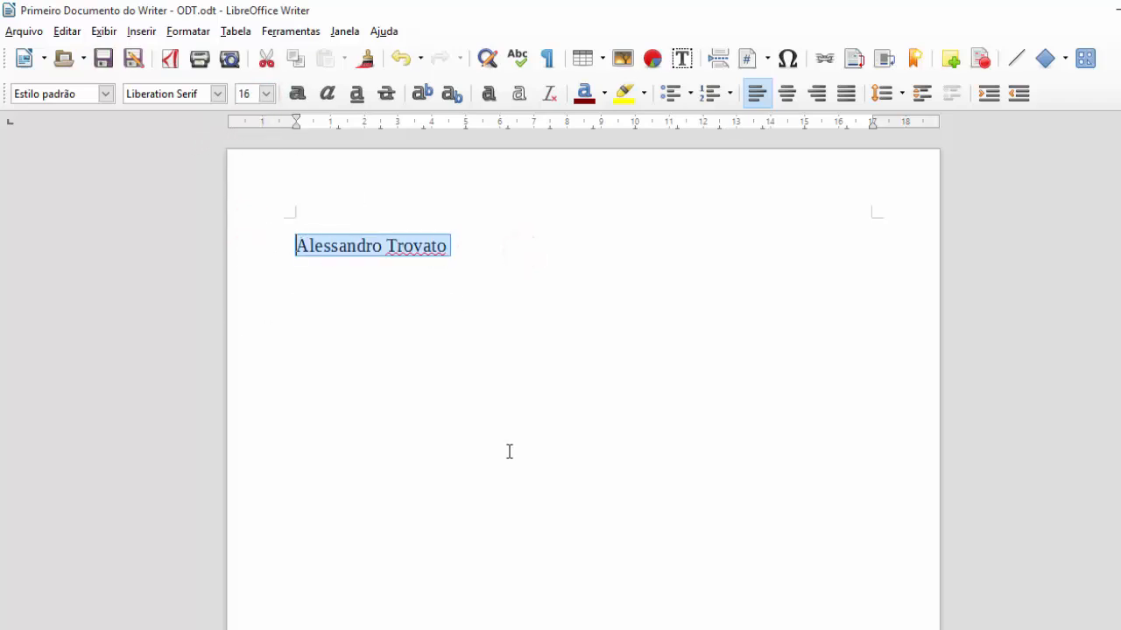
pyautogui.click(486, 361)
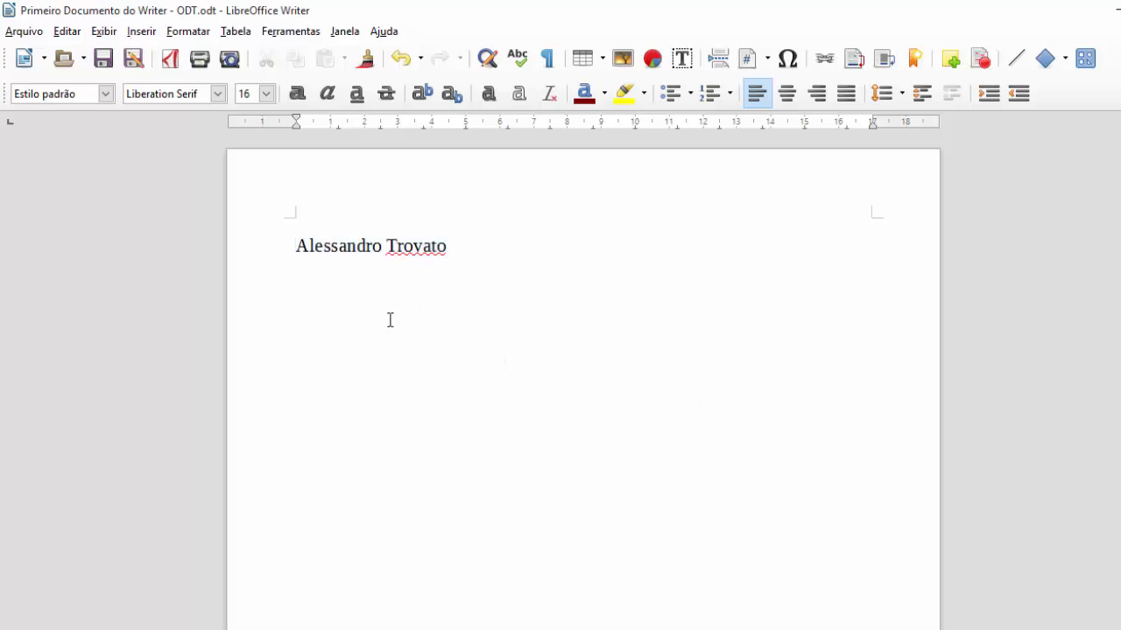
pyautogui.hotkey('ctrl', 'z')
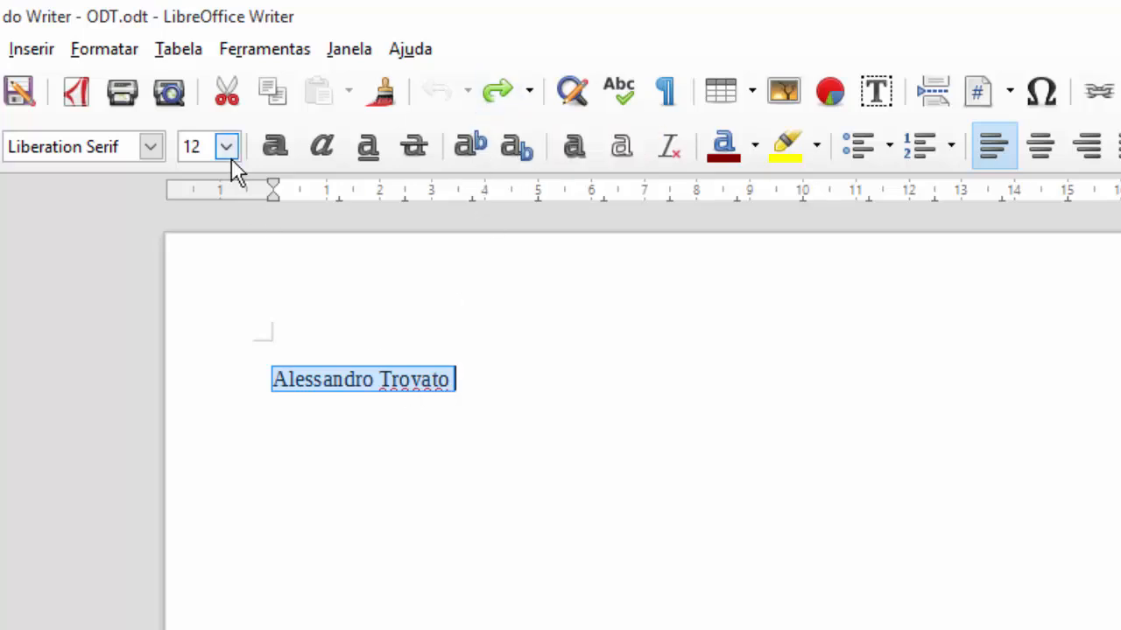
# Step: Redo the name line's enlargement to size 16
pyautogui.click(488, 93)
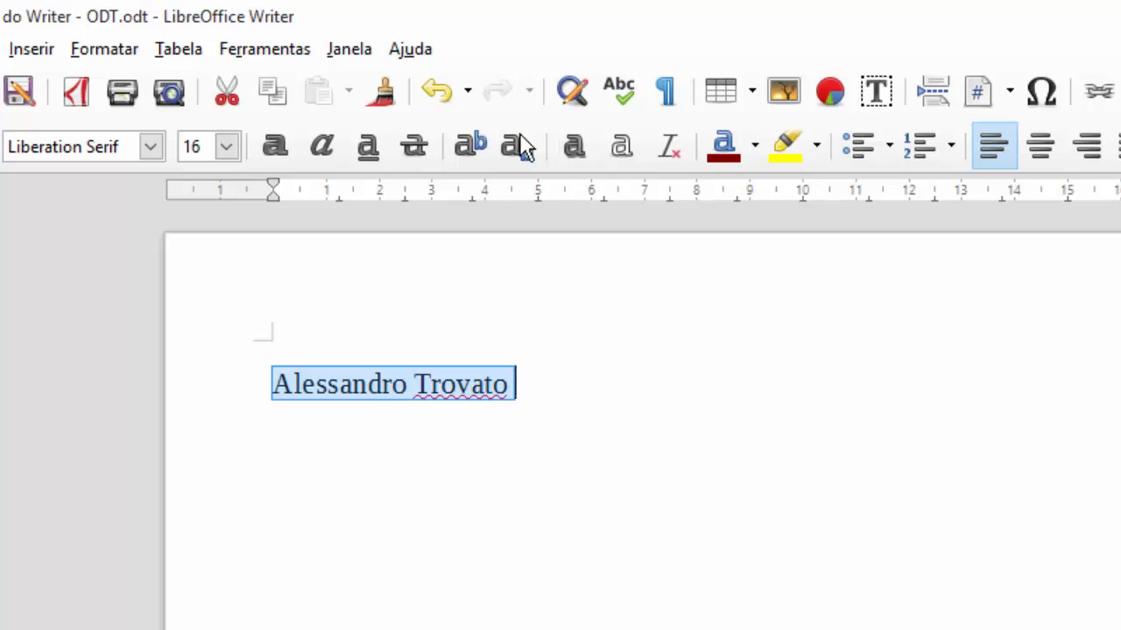
pyautogui.click(541, 337)
pyautogui.click(547, 388)
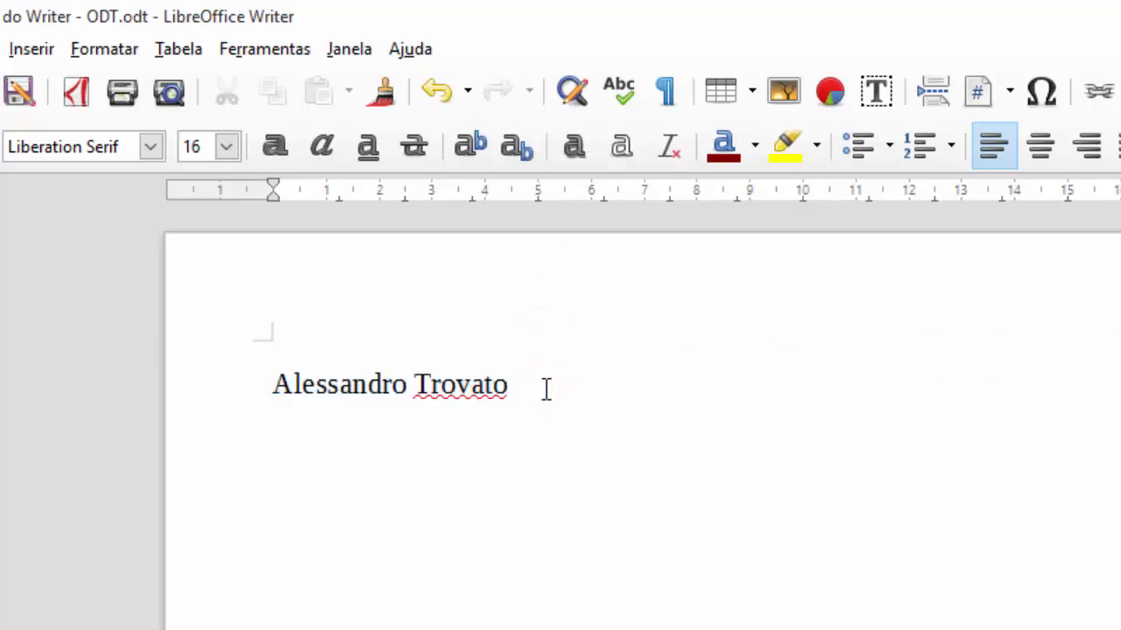
# Step: Add lines with the author's full name and 'Banrisul', then undo all back to the size-12 line
pyautogui.press('Return')
pyautogui.write('Ales')
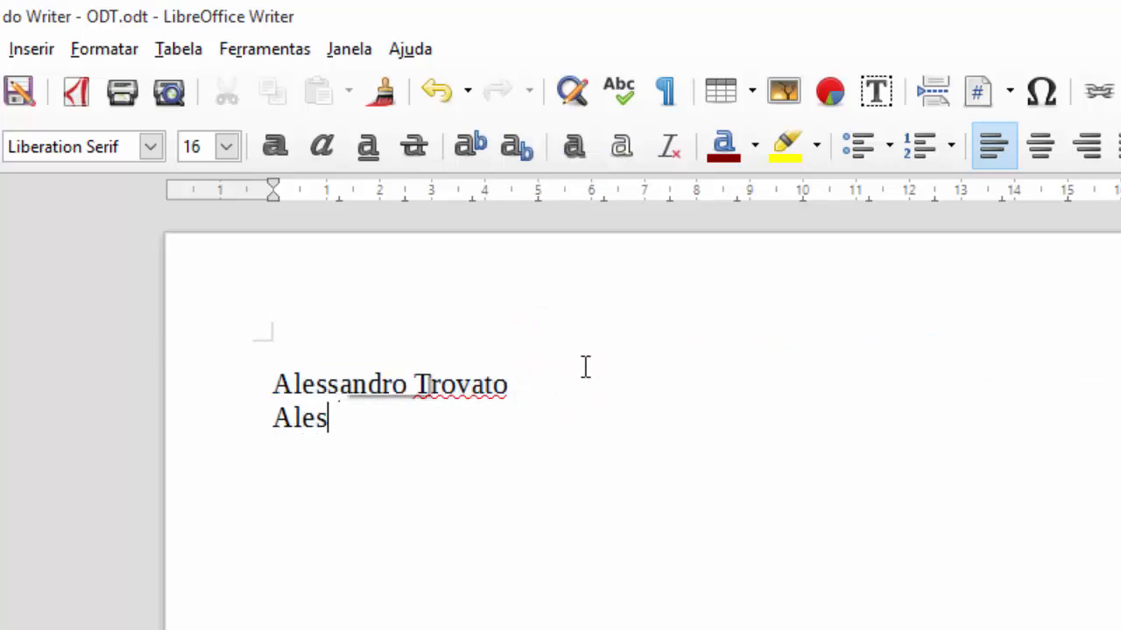
pyautogui.write('sandro Trovato')
pyautogui.press('Return')
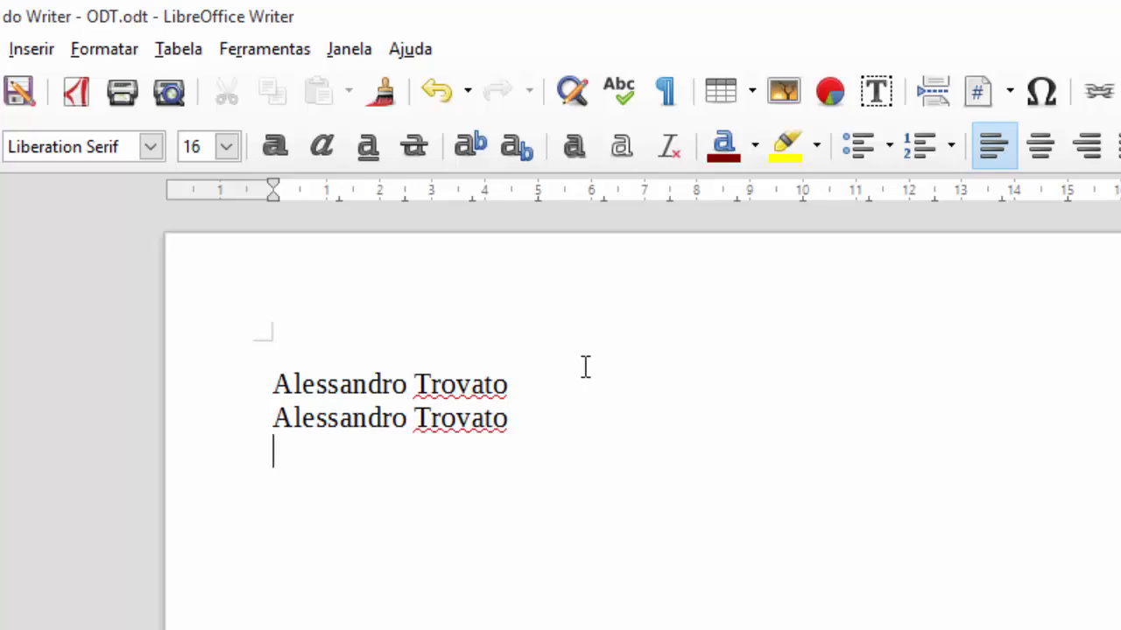
pyautogui.write('Banrisul')
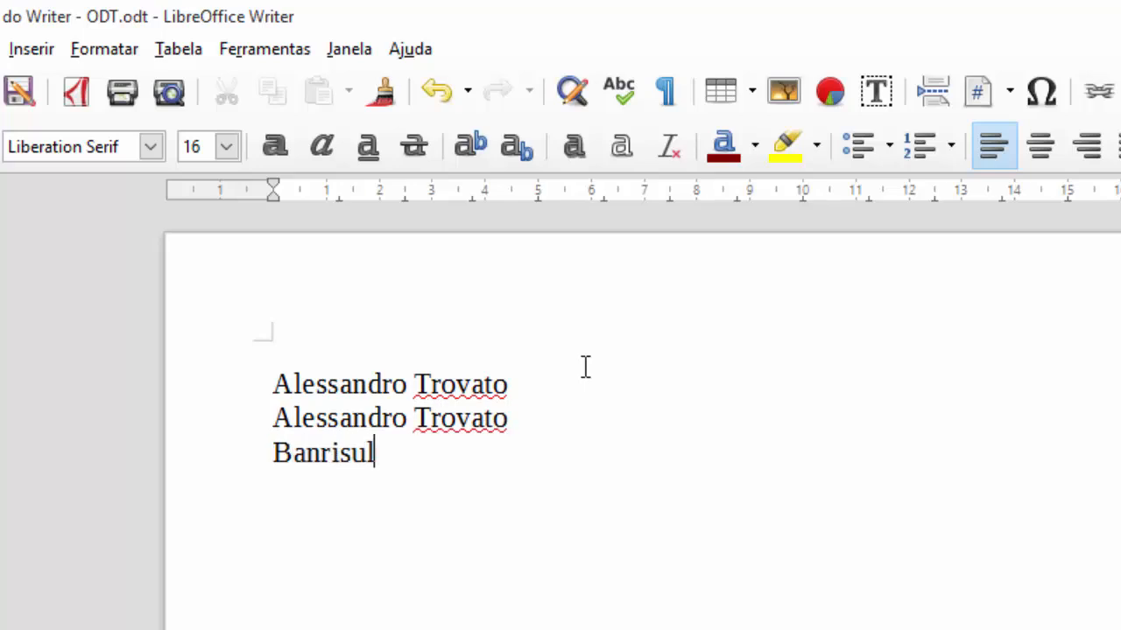
pyautogui.press('Return')
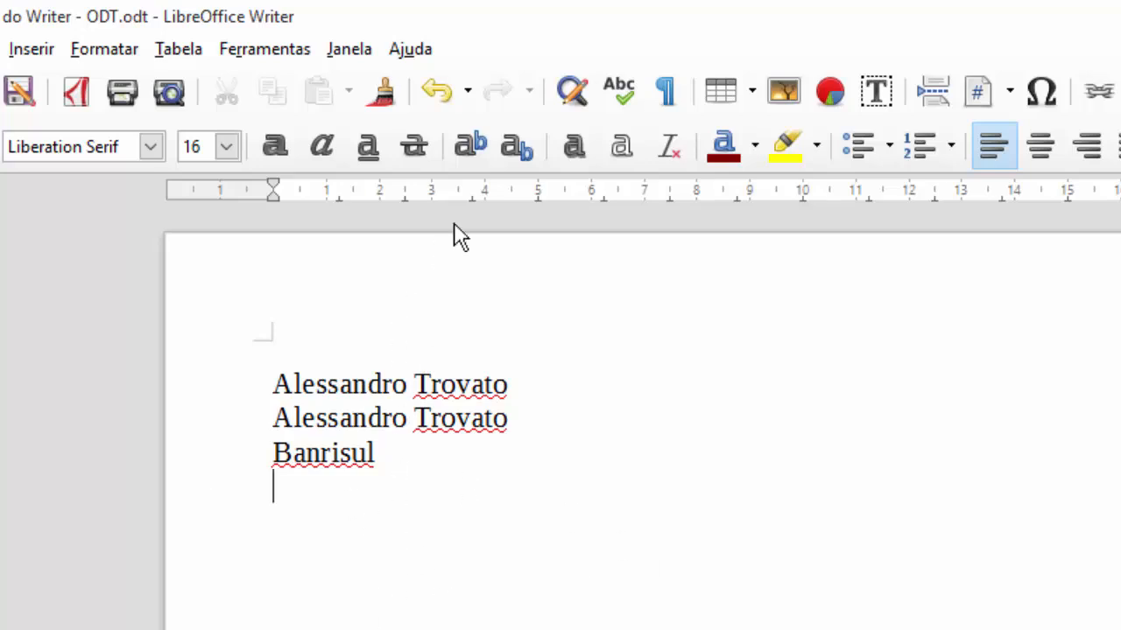
pyautogui.click(467, 91)
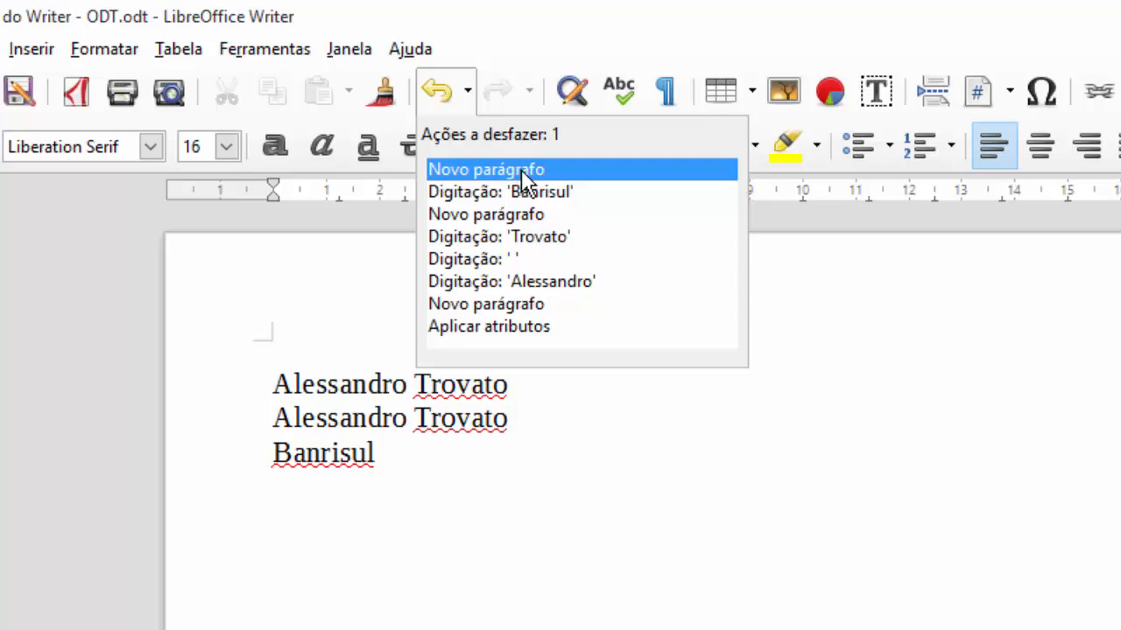
pyautogui.click(508, 332)
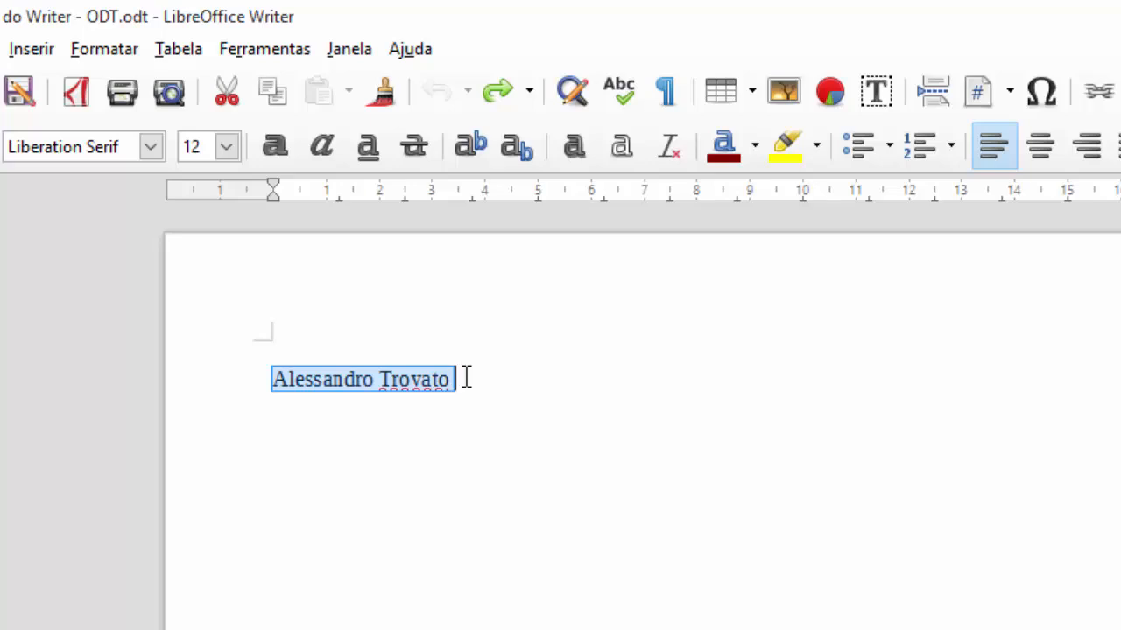
# Step: Look over the Editar menu and try bold on the letters 'ss' in the first name
pyautogui.click(467, 378)
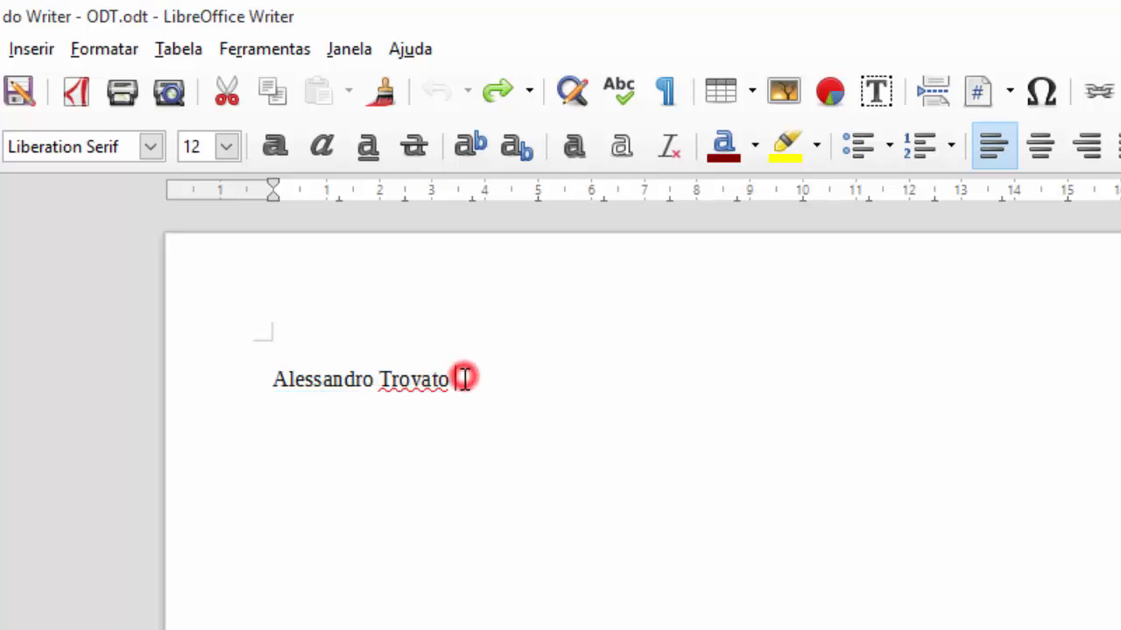
pyautogui.click(0, 49)
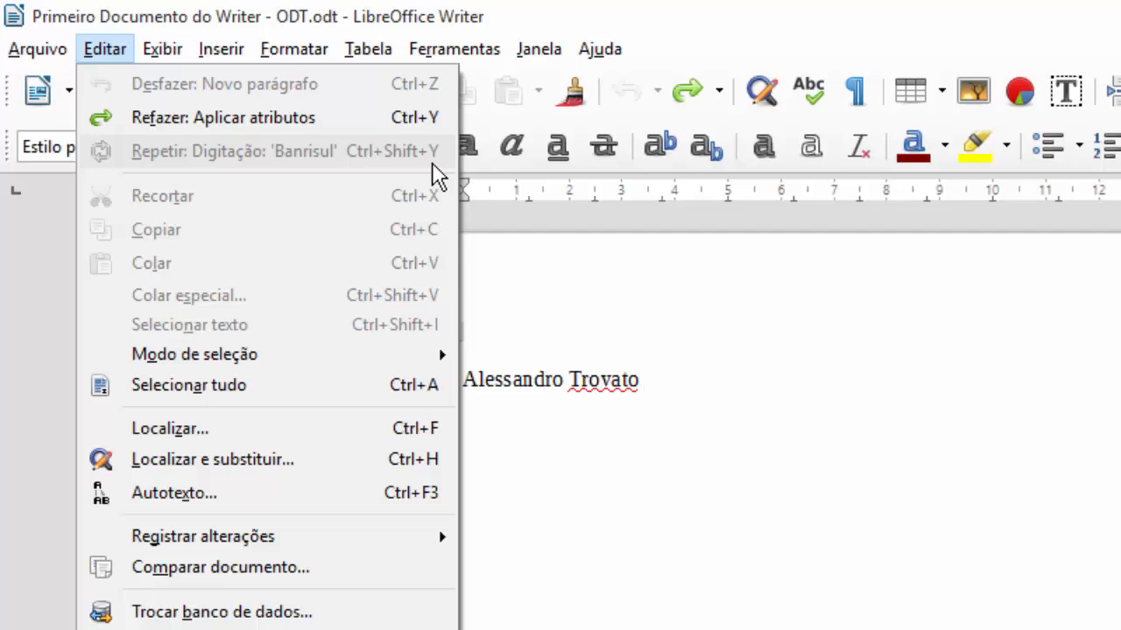
pyautogui.click(743, 375)
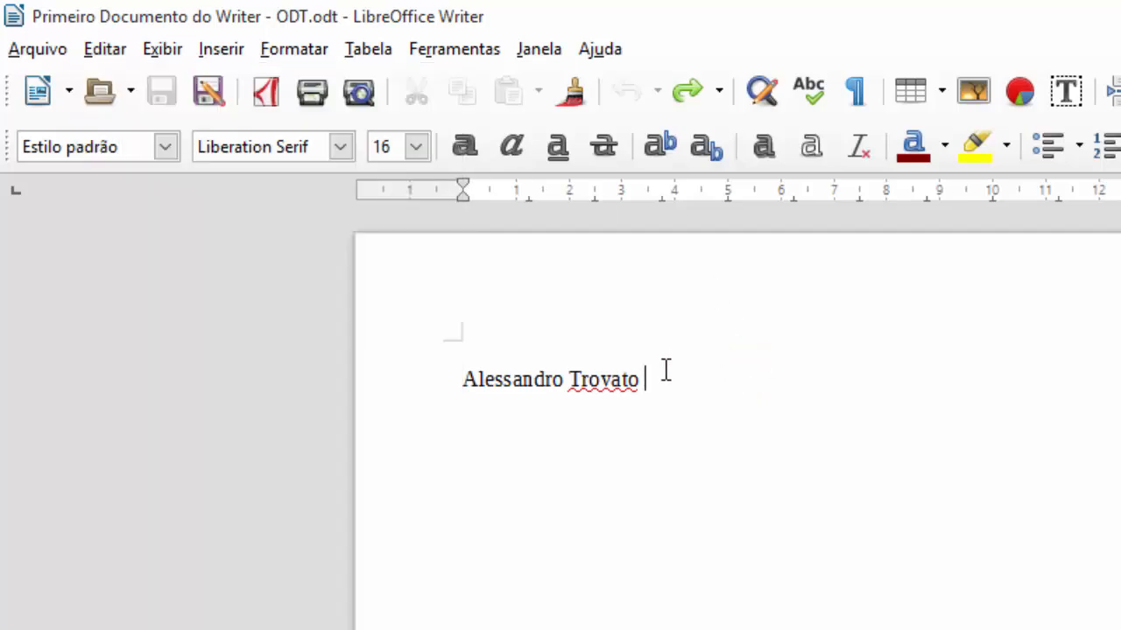
pyautogui.moveTo(513, 380); pyautogui.dragTo(494, 380)
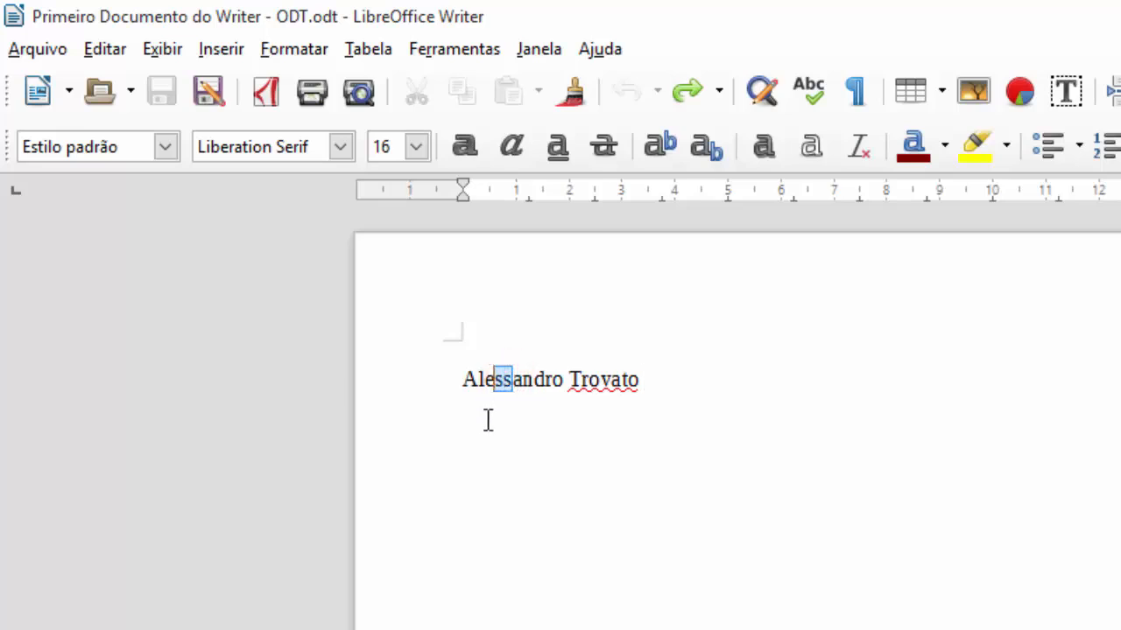
pyautogui.click(467, 146)
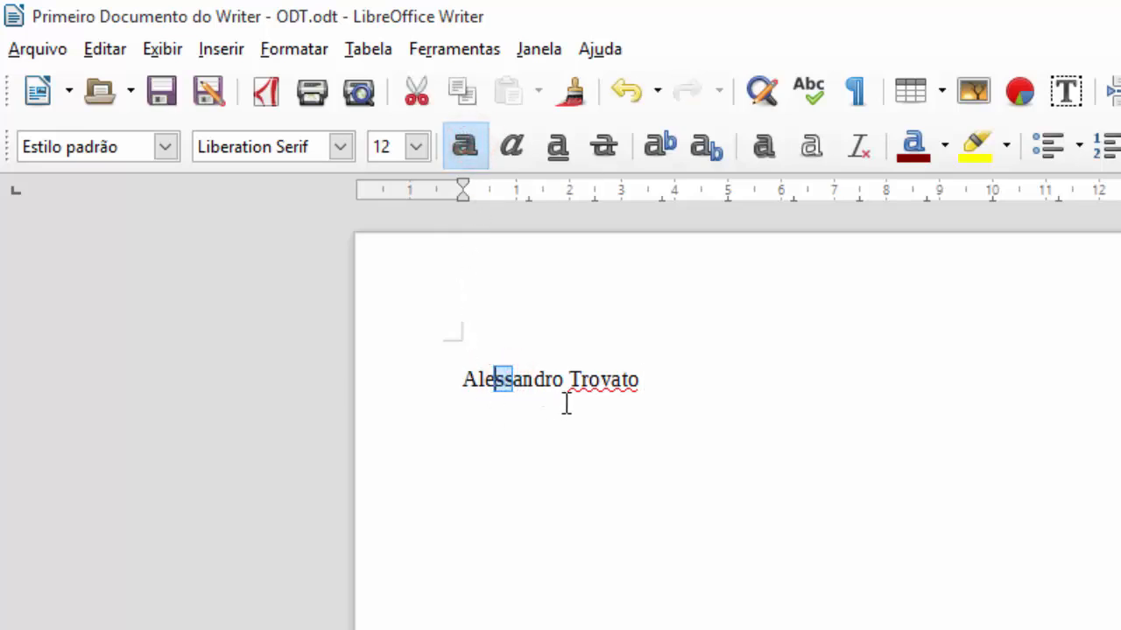
# Step: Make the surname bold with Ctrl+B and review the Editar menu's undo entries
pyautogui.moveTo(568, 379); pyautogui.dragTo(646, 378)
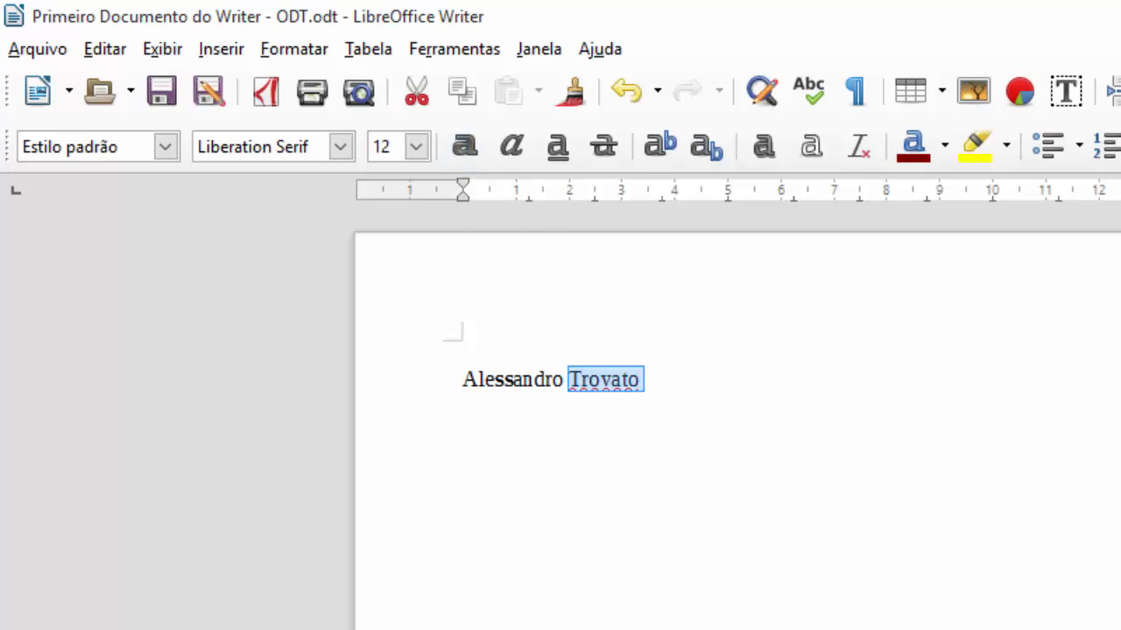
pyautogui.hotkey('ctrl', 'b')
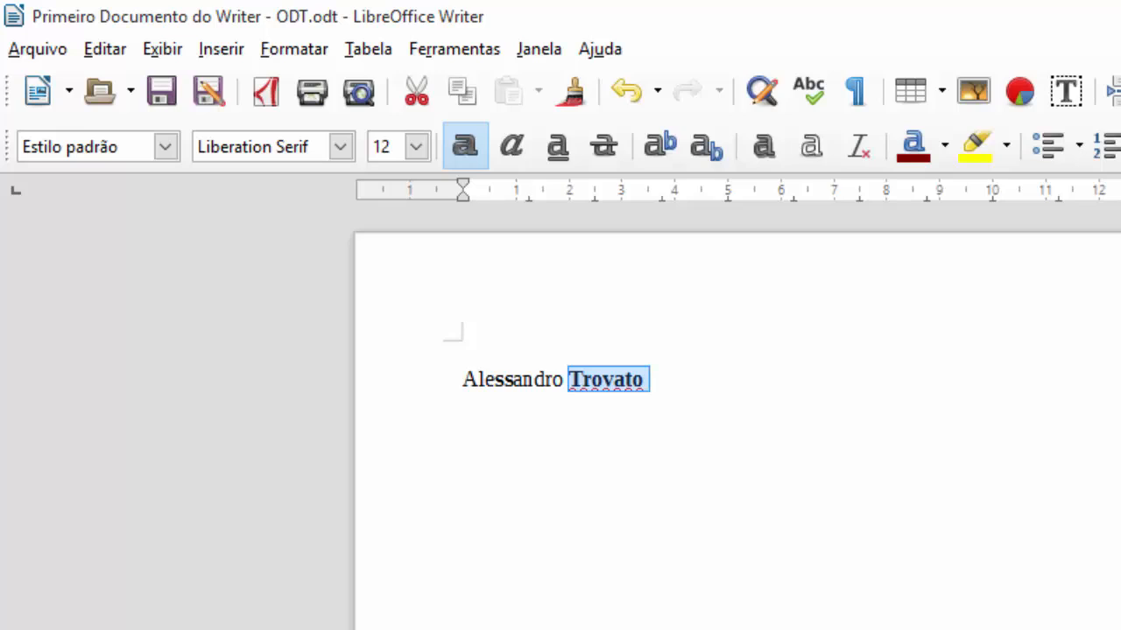
pyautogui.click(572, 510)
pyautogui.click(107, 49)
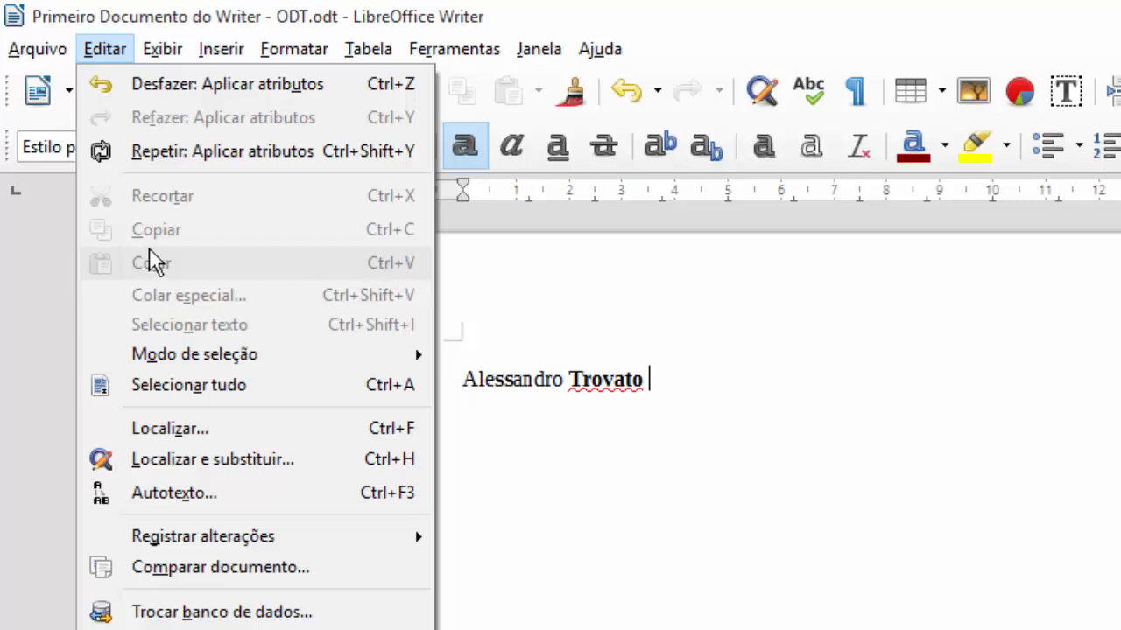
# Step: Copy the whole name line to the clipboard with Ctrl+C
pyautogui.click(763, 307)
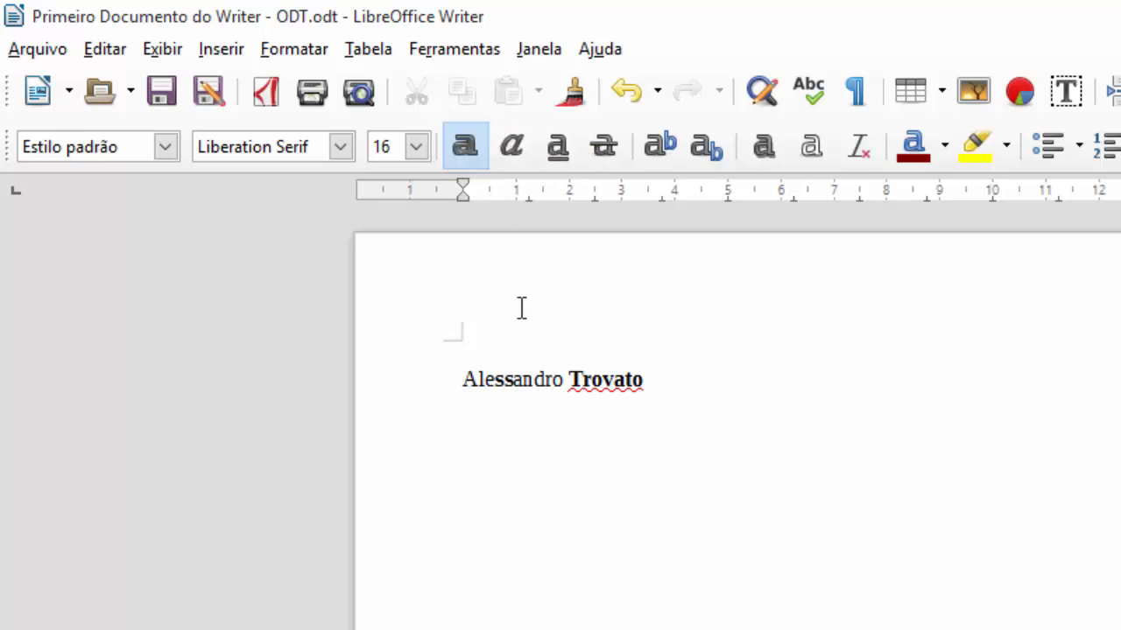
pyautogui.moveTo(683, 380); pyautogui.dragTo(454, 382)
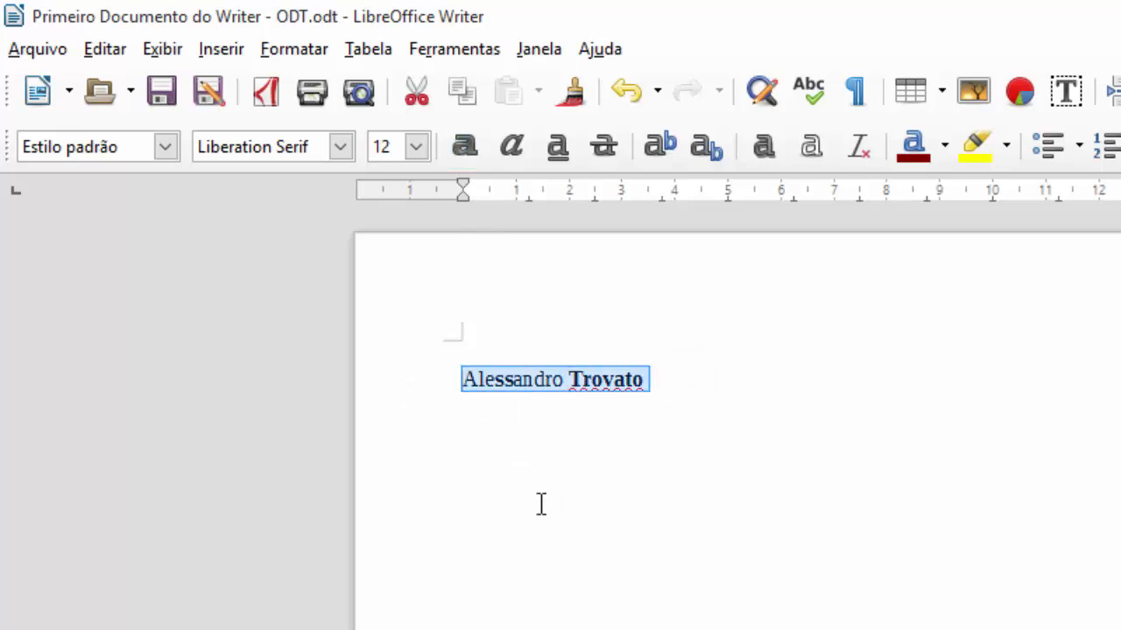
pyautogui.hotkey('ctrl', 'c')
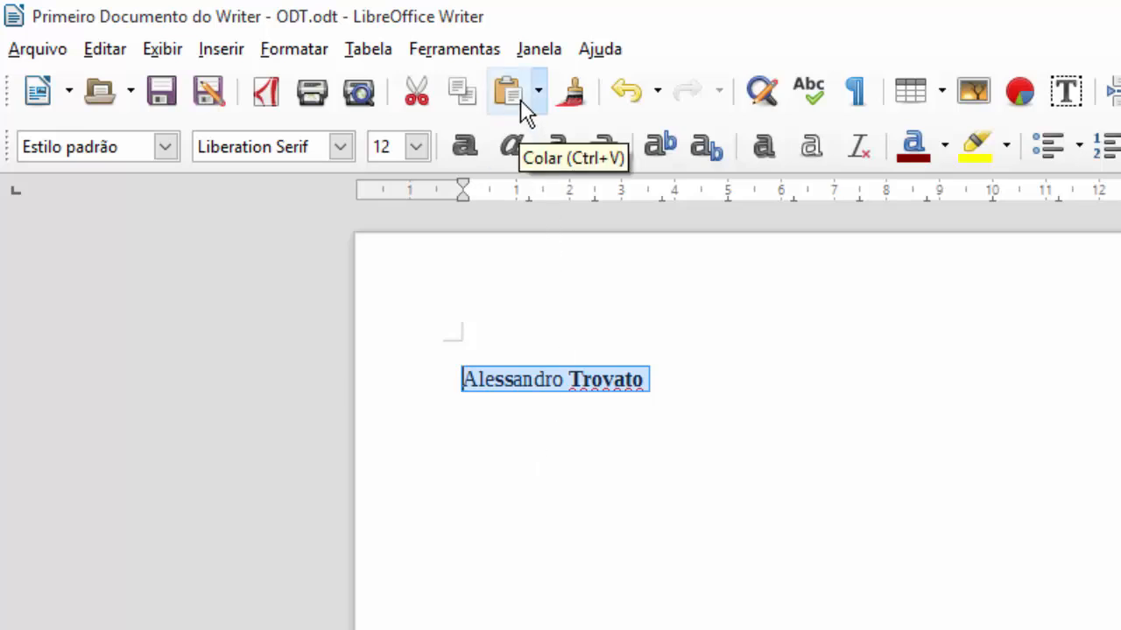
pyautogui.click(672, 376)
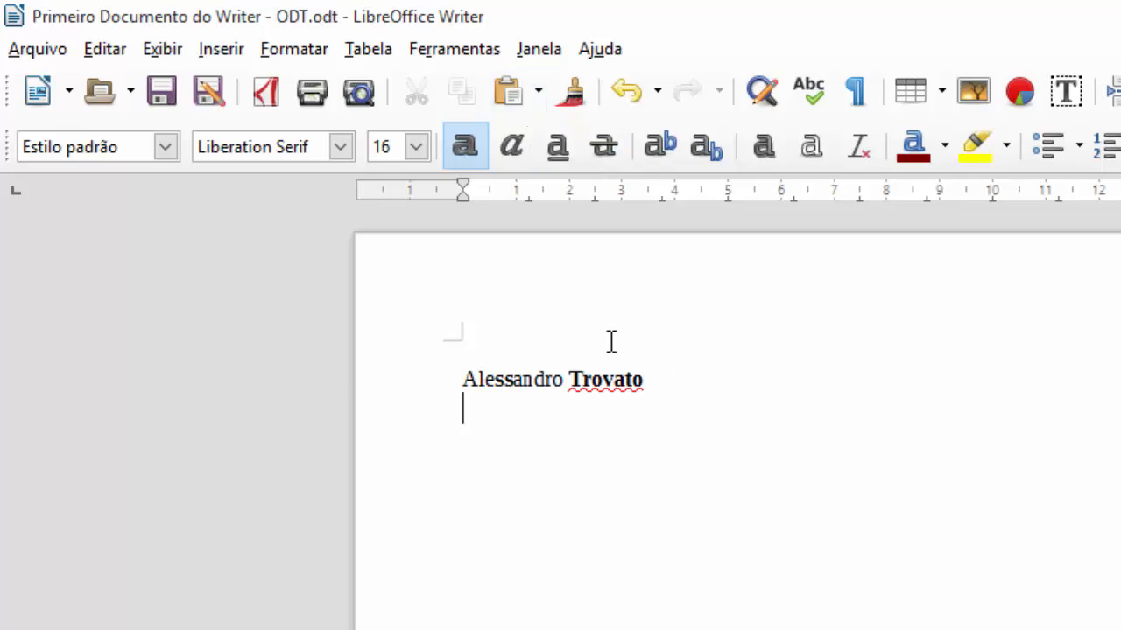
# Step: Paste the name repeatedly below, filling about six lines with bold 16 pt copies
pyautogui.click(507, 112)
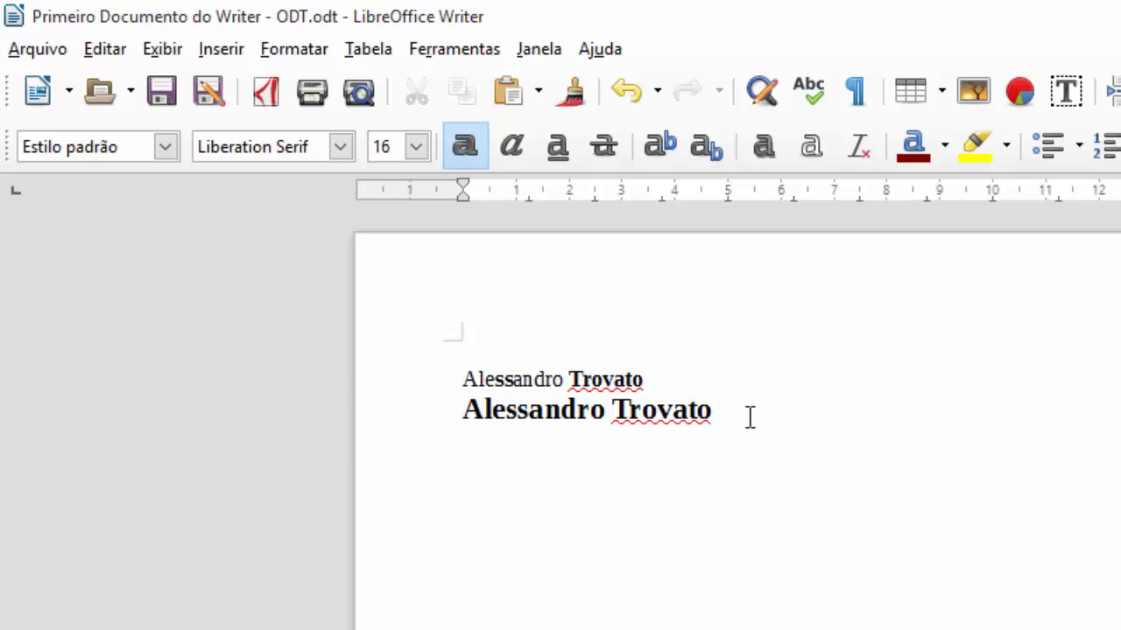
pyautogui.click(506, 95)
pyautogui.click(504, 93)
pyautogui.click(505, 93)
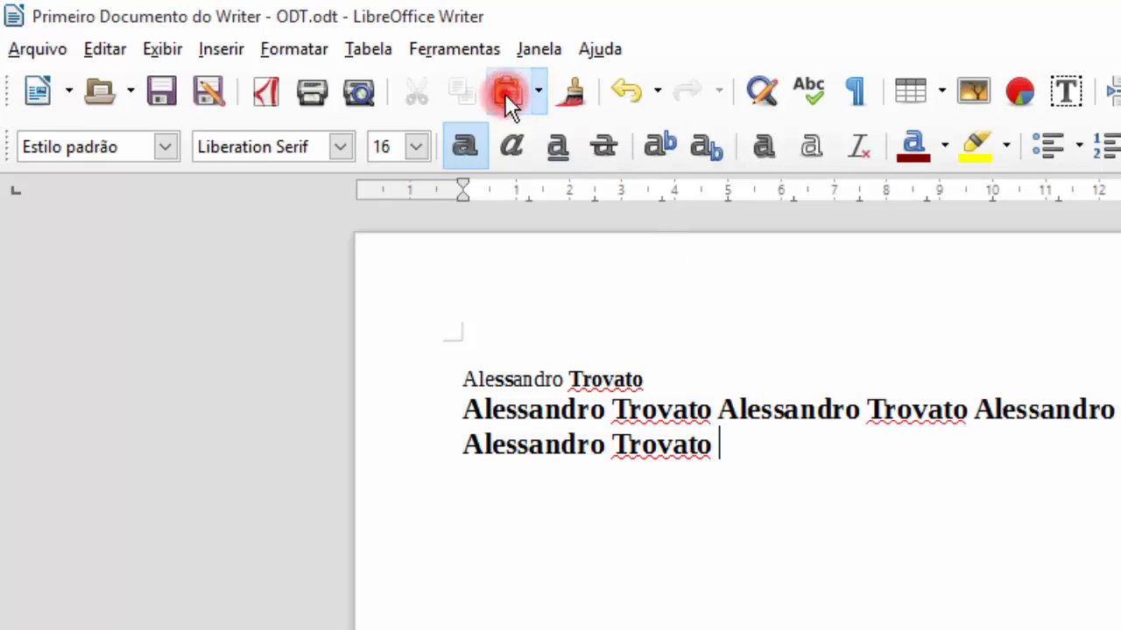
pyautogui.doubleClick(505, 93)
pyautogui.tripleClick(505, 92)
pyautogui.tripleClick(505, 92)
pyautogui.doubleClick(504, 93)
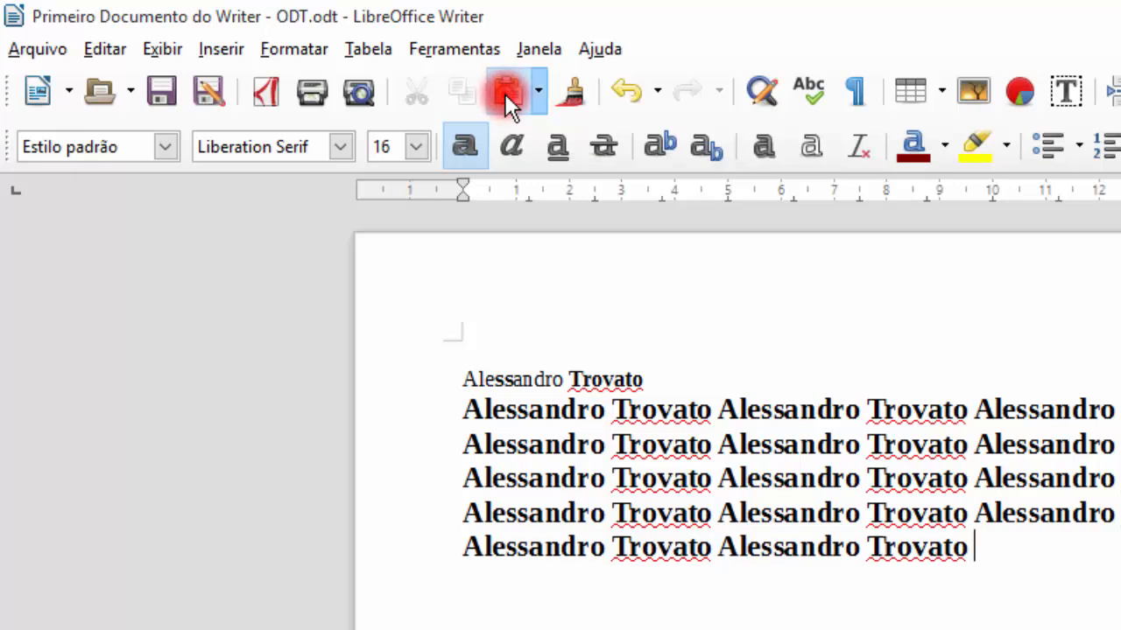
pyautogui.doubleClick(504, 93)
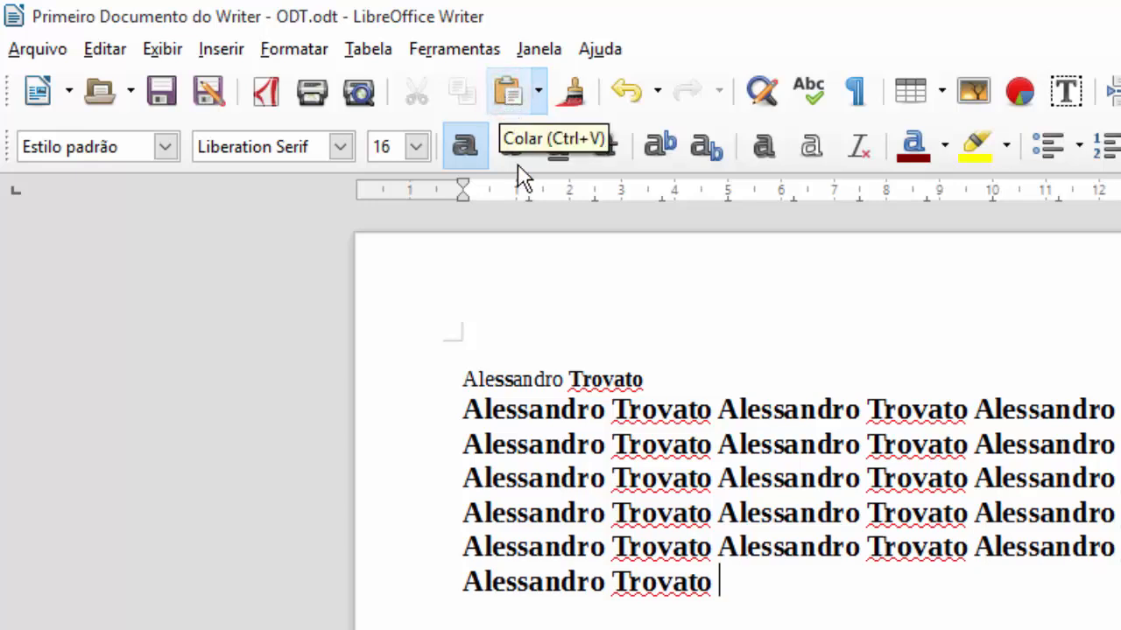
pyautogui.click(601, 385)
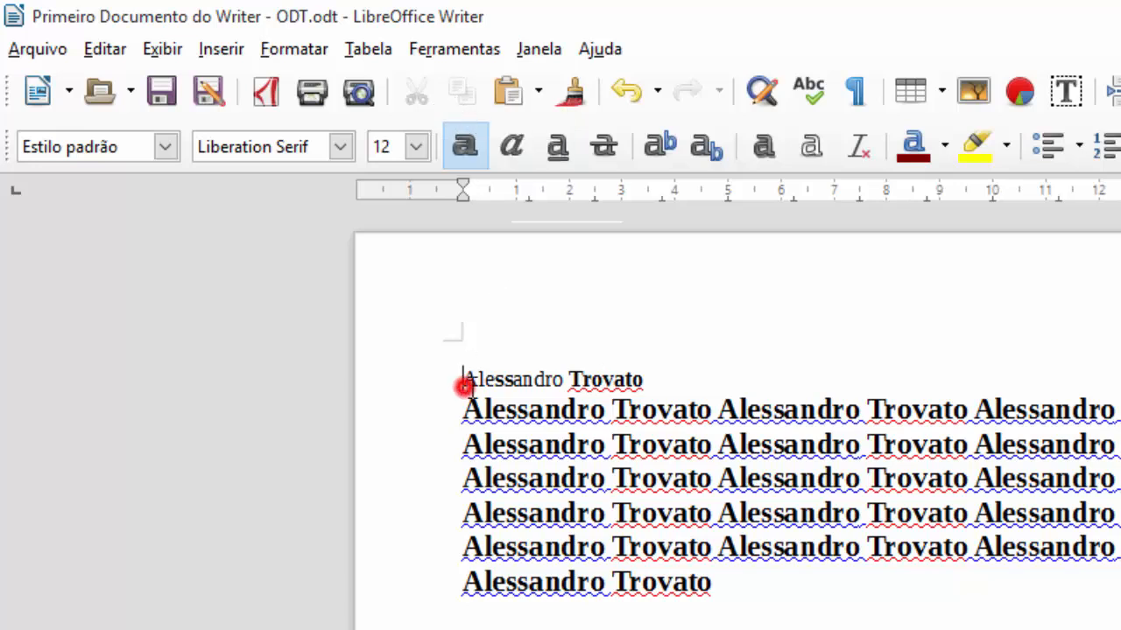
# Step: Cut the small name line from the top and place it after the last bold copy
pyautogui.moveTo(460, 383); pyautogui.dragTo(653, 380)
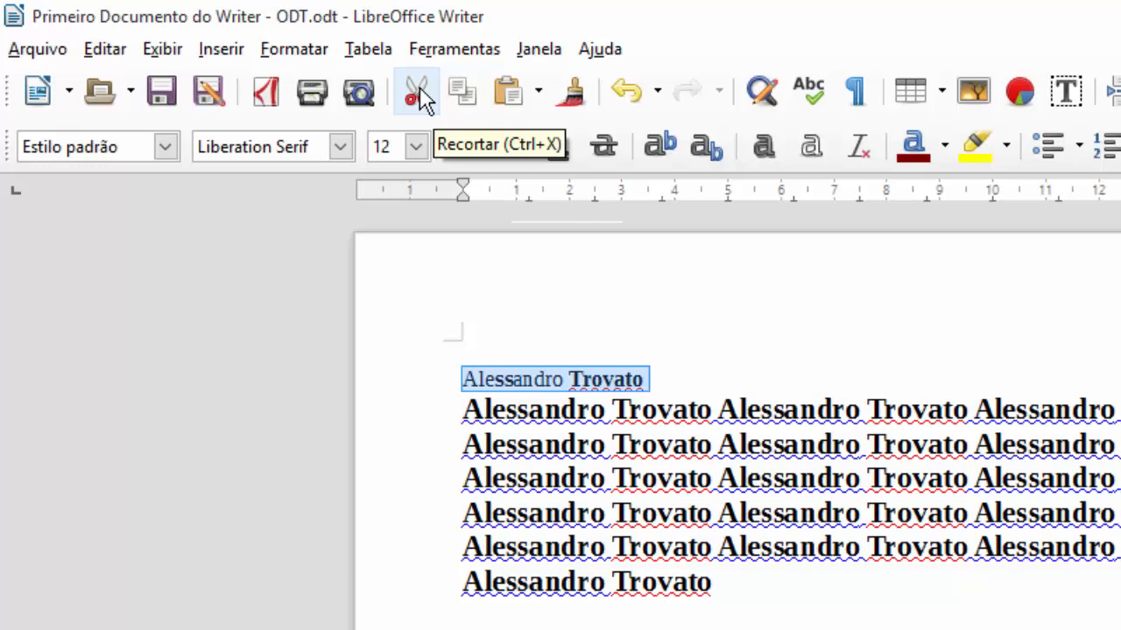
pyautogui.click(416, 93)
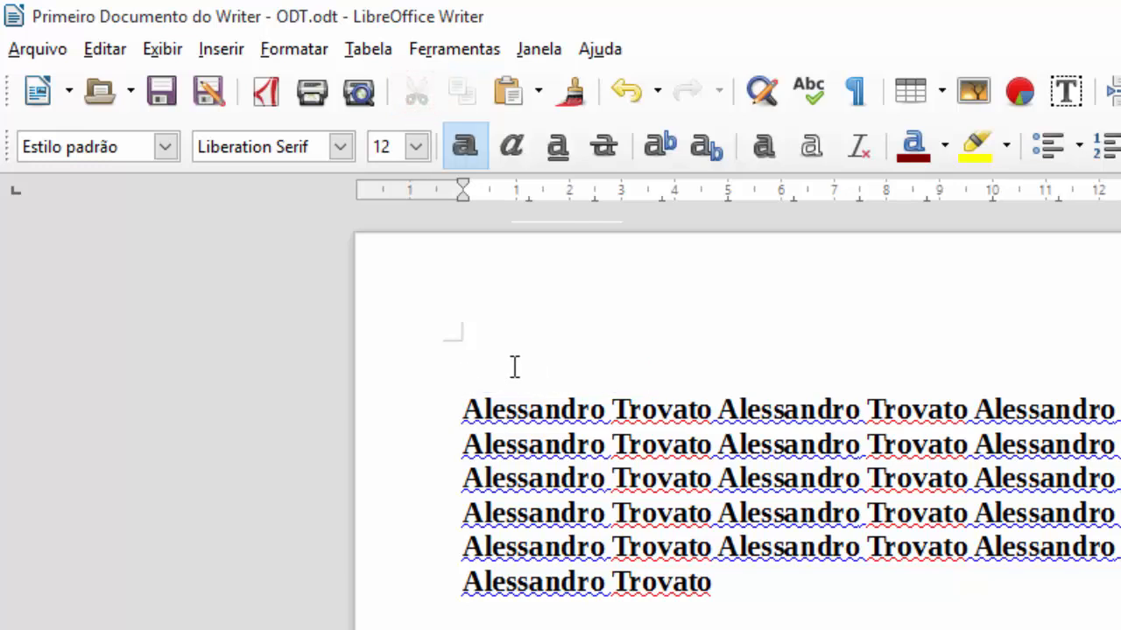
pyautogui.click(740, 590)
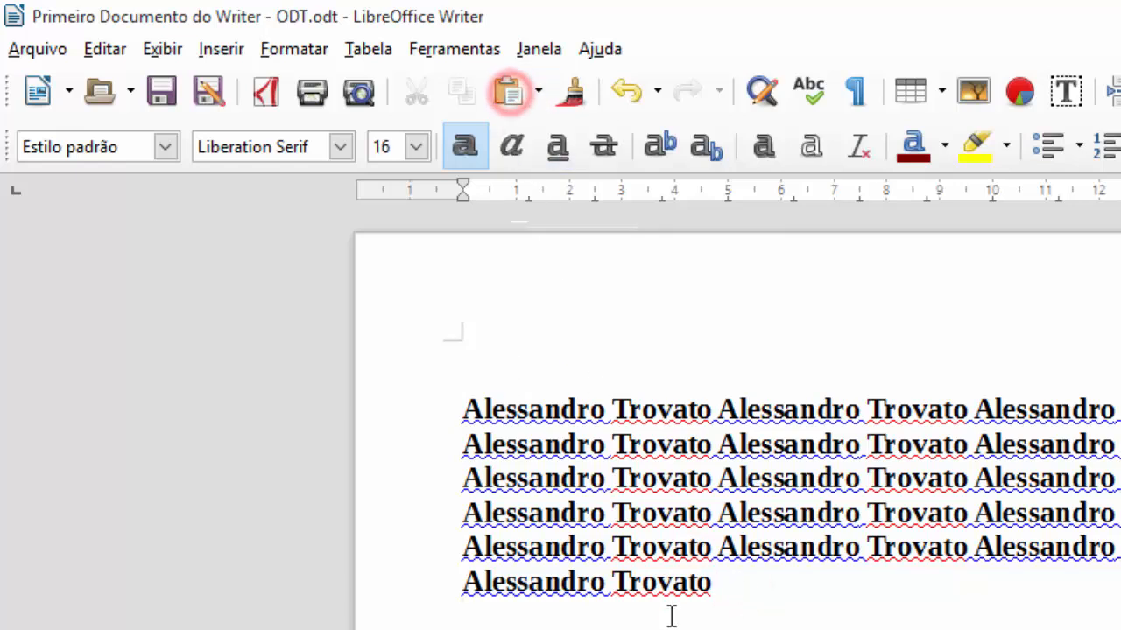
pyautogui.click(121, 50)
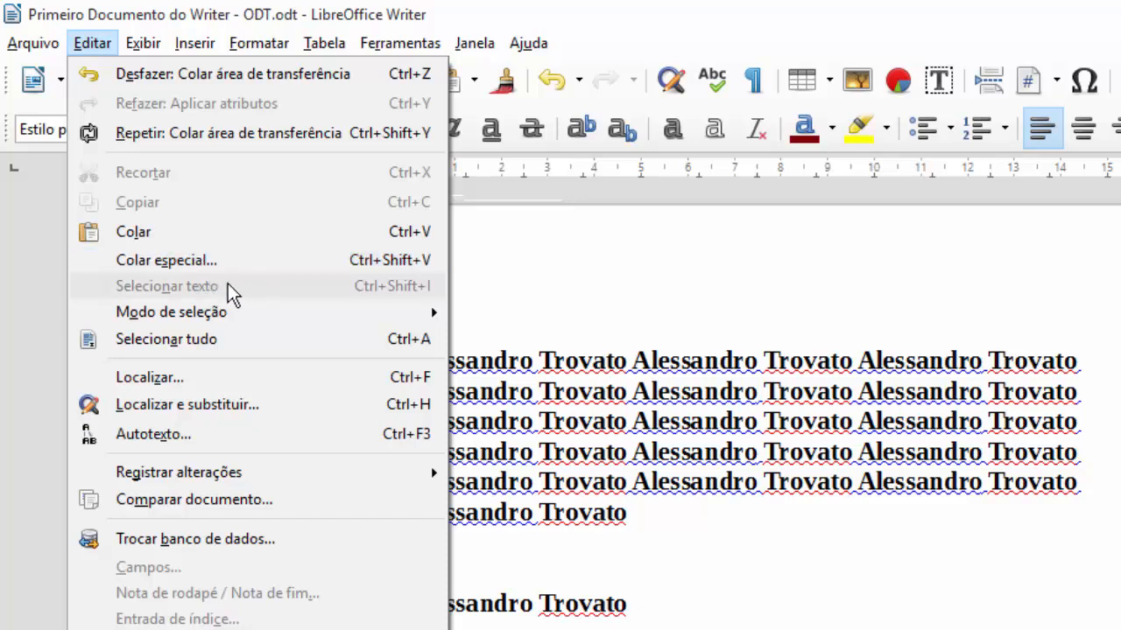
# Step: Browse Editar's Modo de seleção and Registrar alterações submenus, then switch to the Exibir menu
pyautogui.moveTo(160, 315)
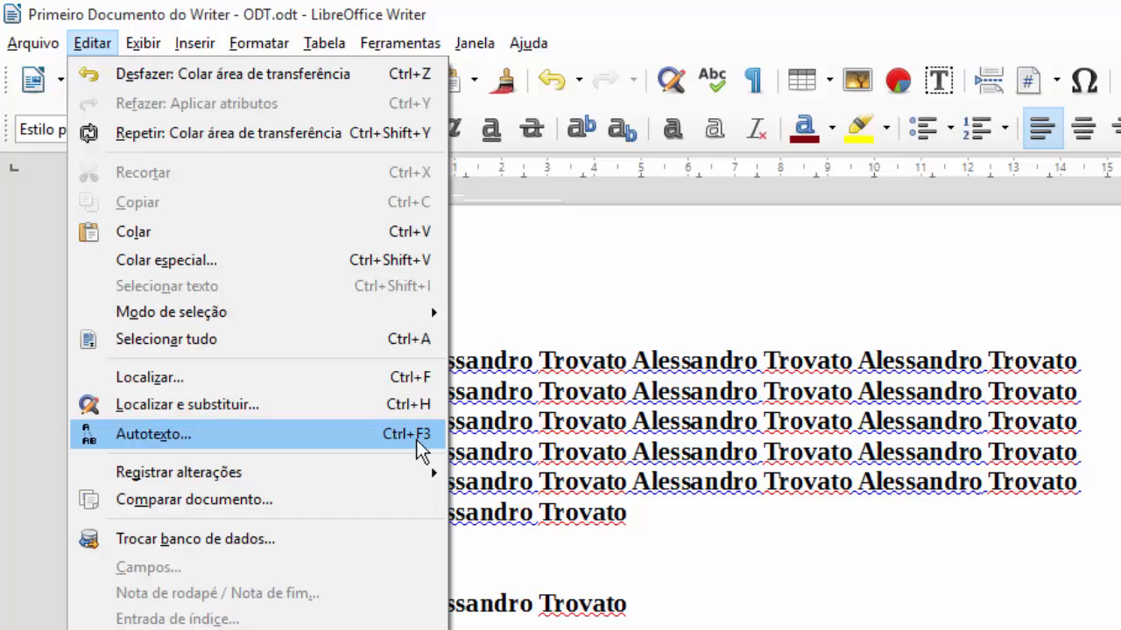
pyautogui.moveTo(341, 483)
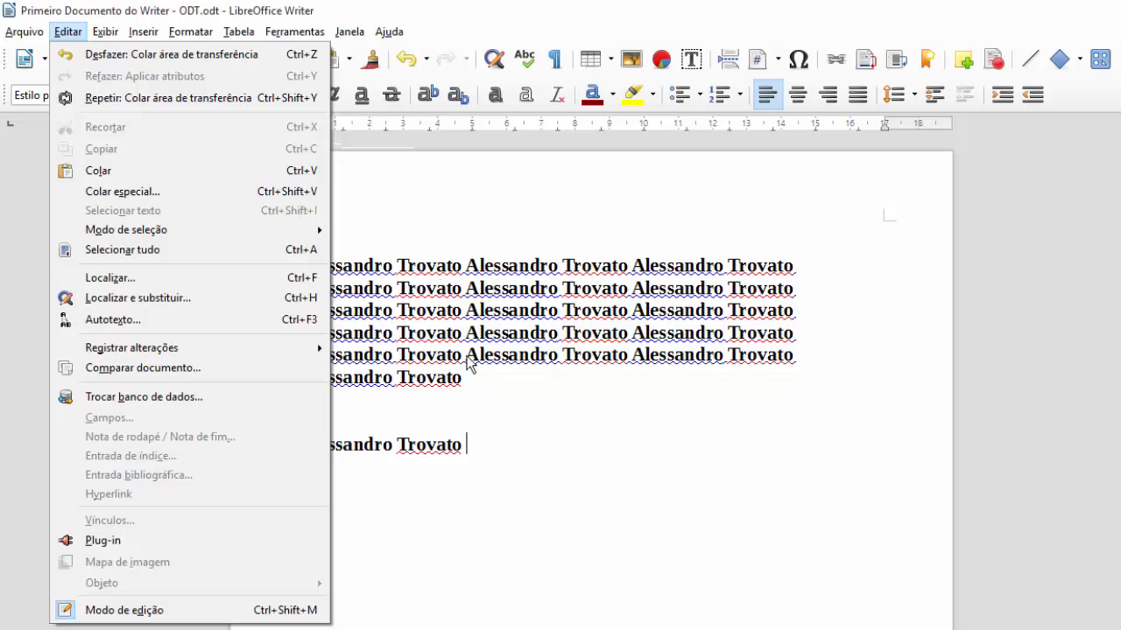
pyautogui.click(502, 312)
pyautogui.click(115, 32)
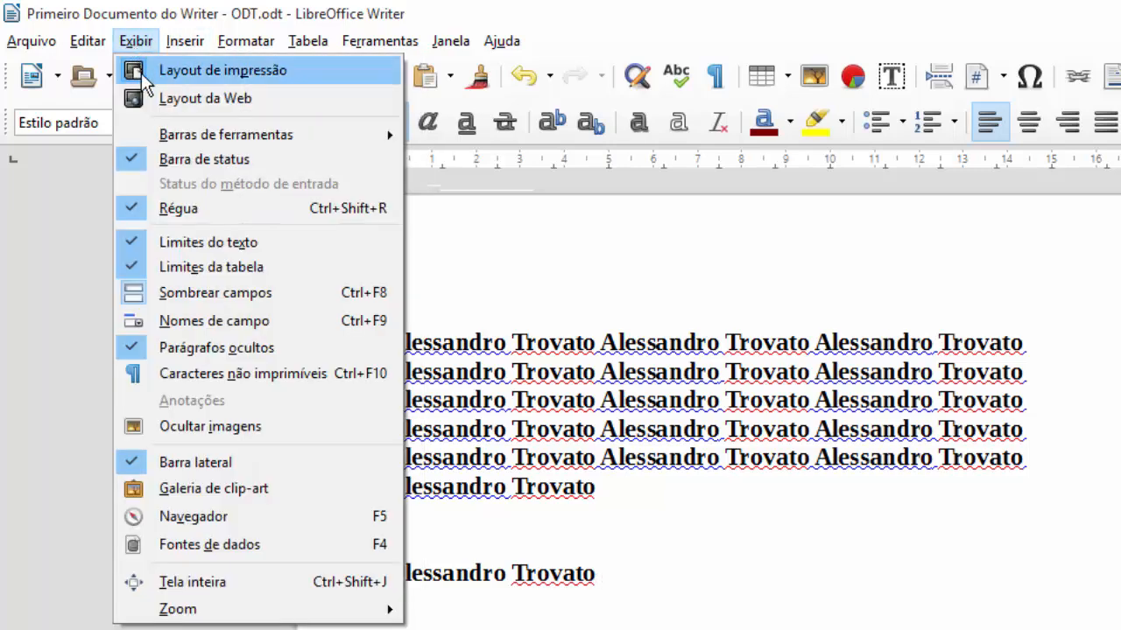
# Step: Switch the document to web layout, then back to print layout
pyautogui.click(171, 98)
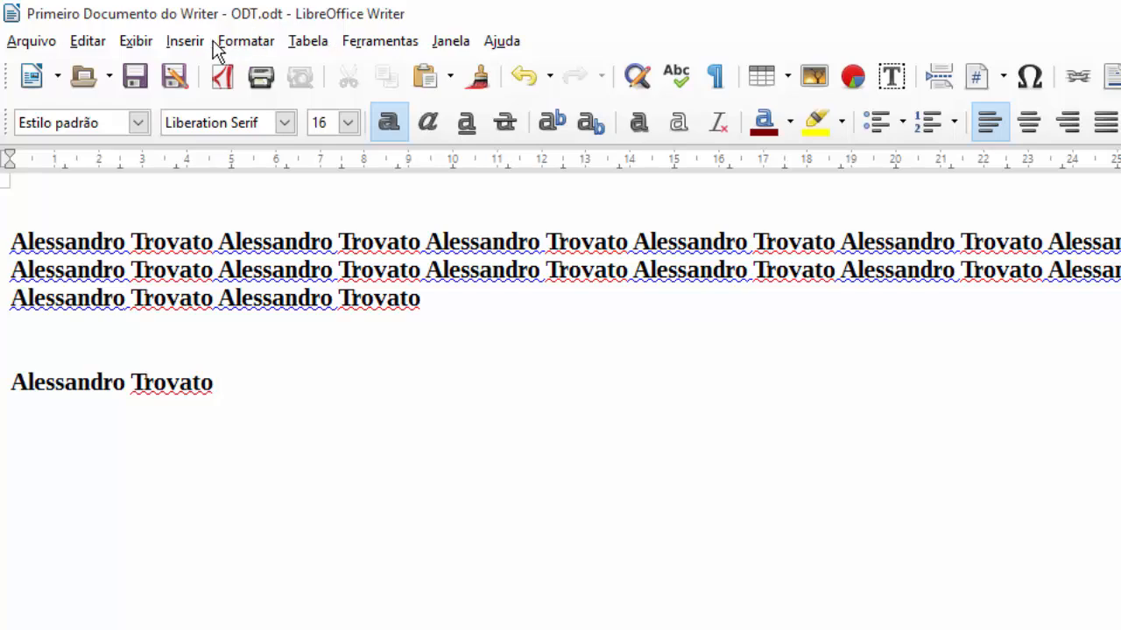
pyautogui.click(138, 41)
pyautogui.click(171, 74)
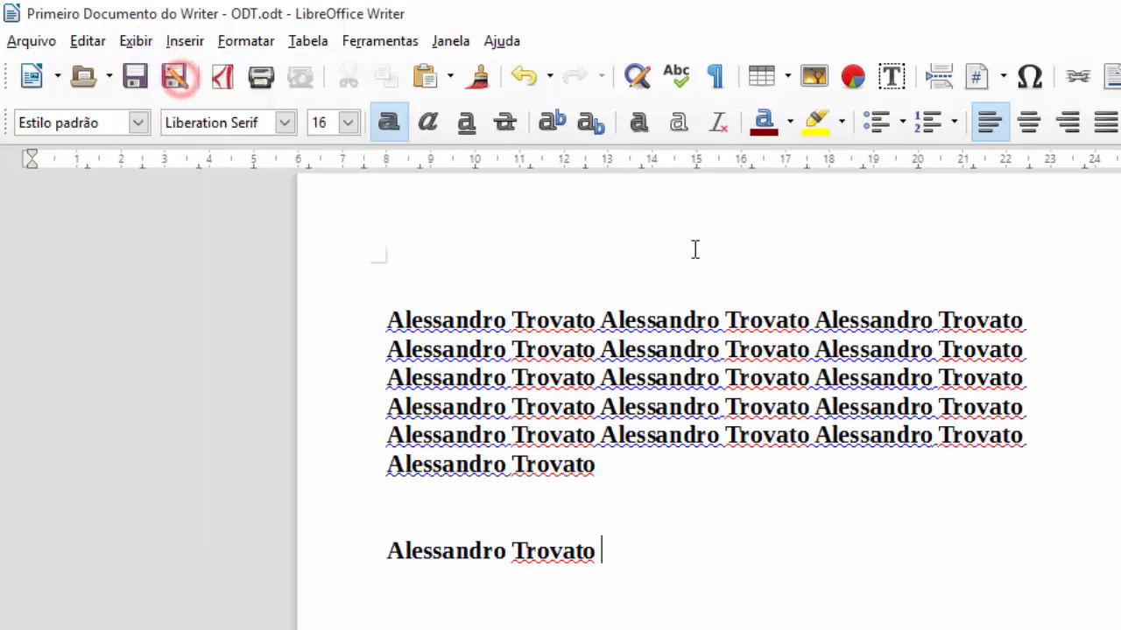
# Step: Place the caret in the second line and show the Exibir > Barras de ferramentas list
pyautogui.click(705, 354)
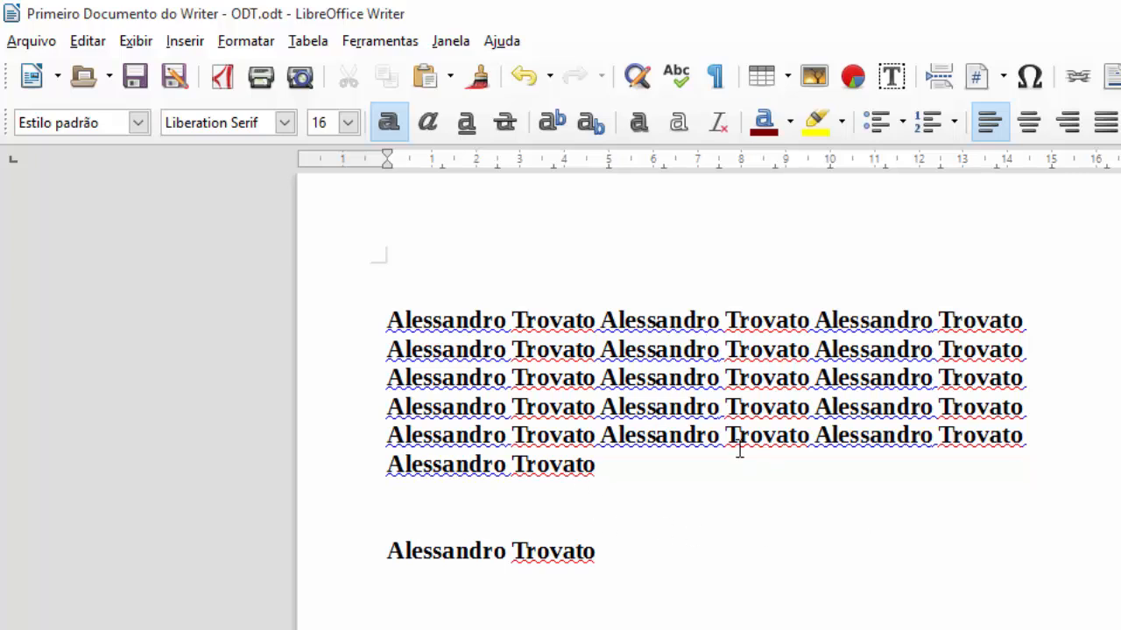
pyautogui.click(144, 41)
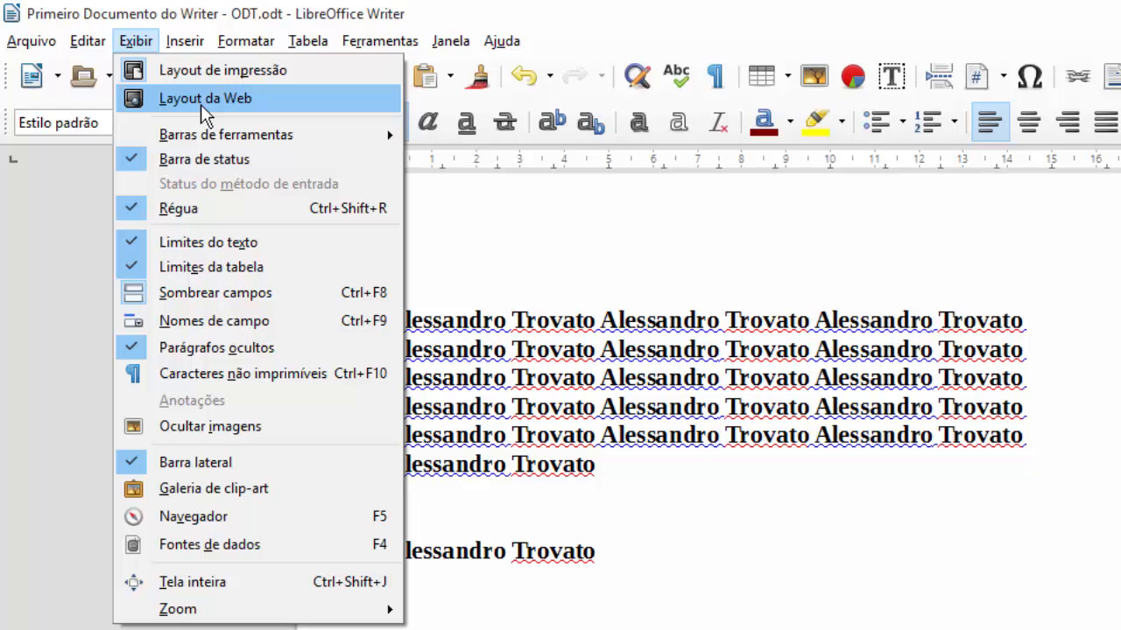
pyautogui.click(230, 136)
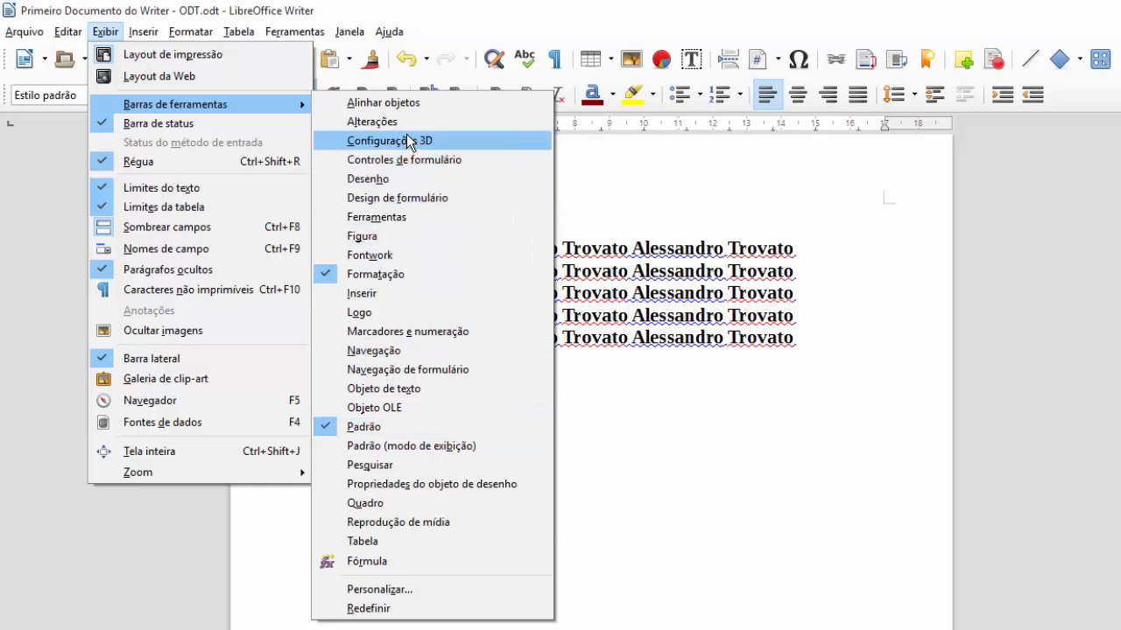
# Step: Show the Figura toolbar, float, move and dock it, close it, then open Inserir
pyautogui.click(388, 248)
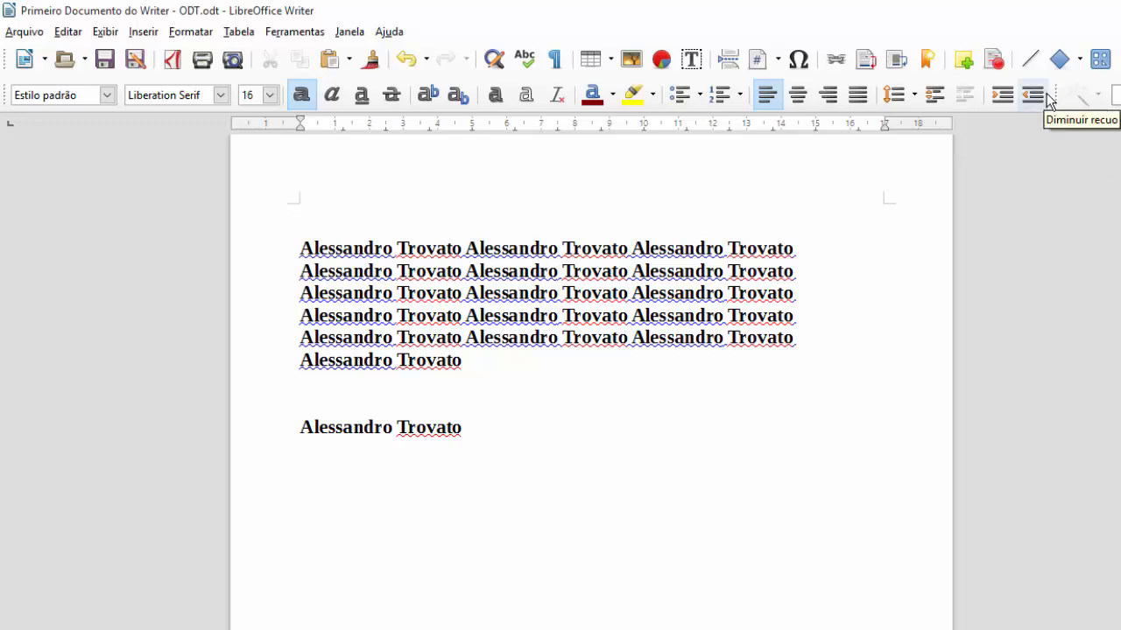
pyautogui.moveTo(1058, 95); pyautogui.dragTo(493, 181)
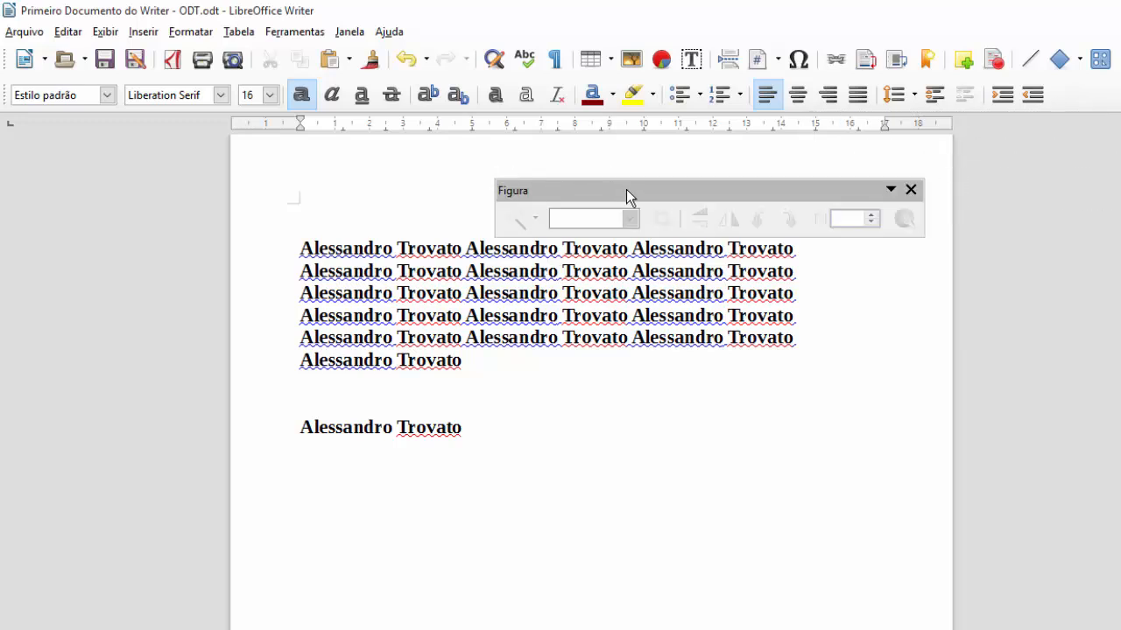
pyautogui.moveTo(624, 193); pyautogui.dragTo(3, 207)
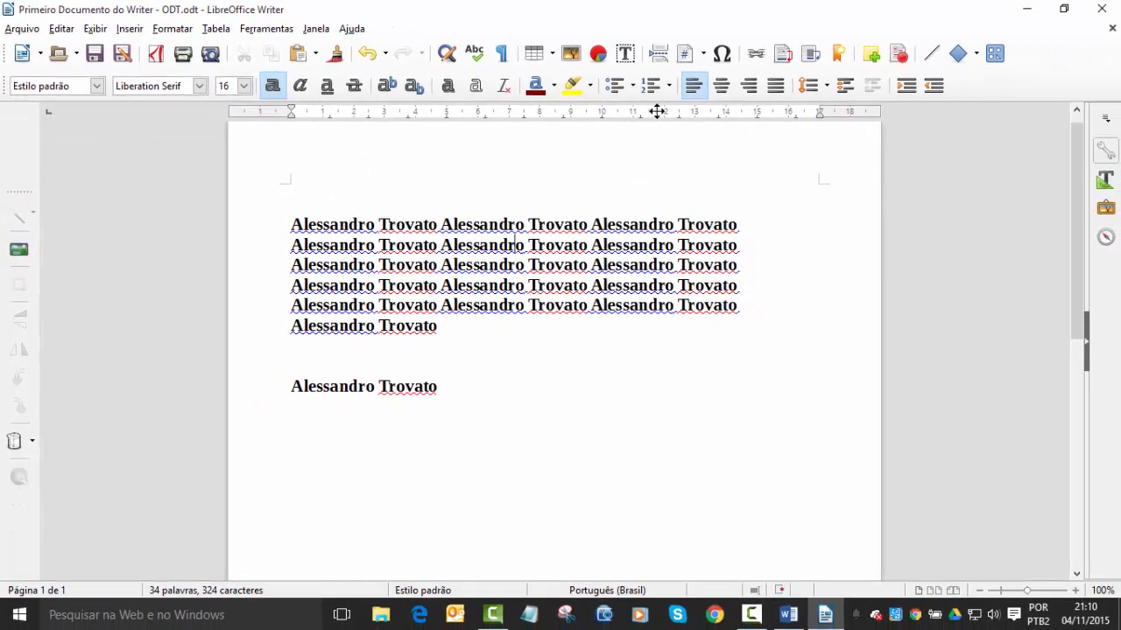
pyautogui.moveTo(657, 111); pyautogui.dragTo(439, 293)
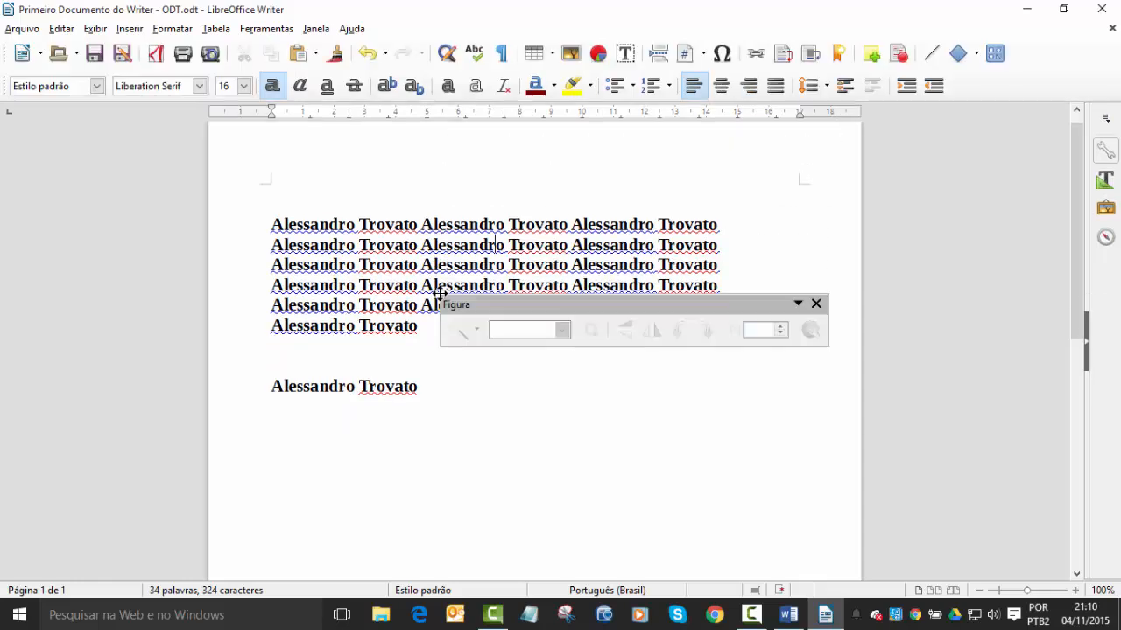
pyautogui.click(816, 304)
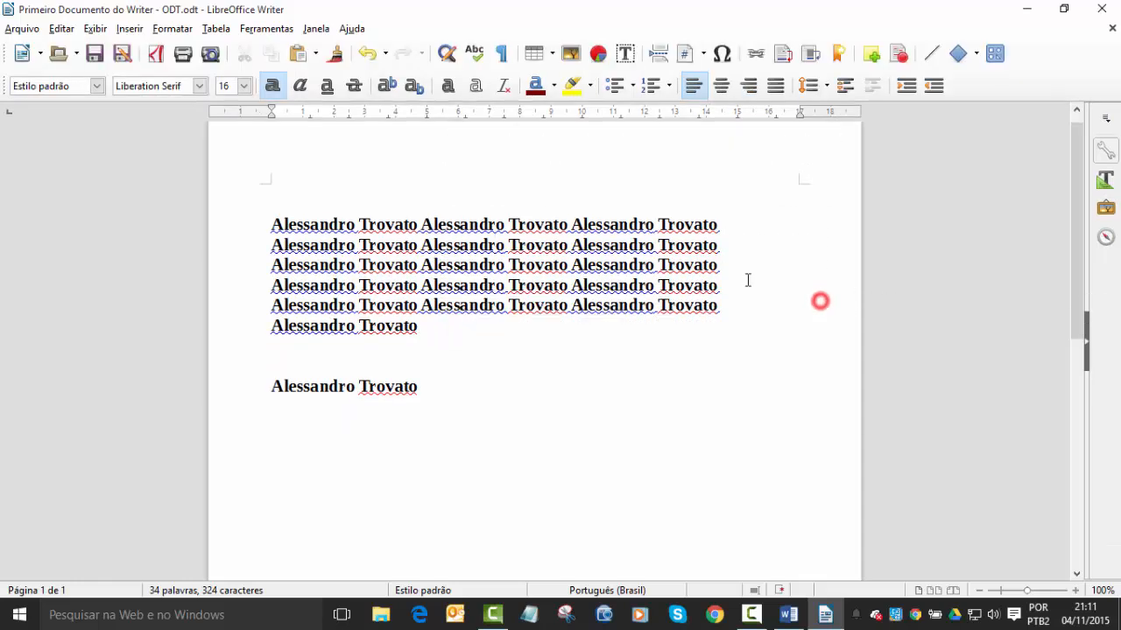
pyautogui.click(120, 32)
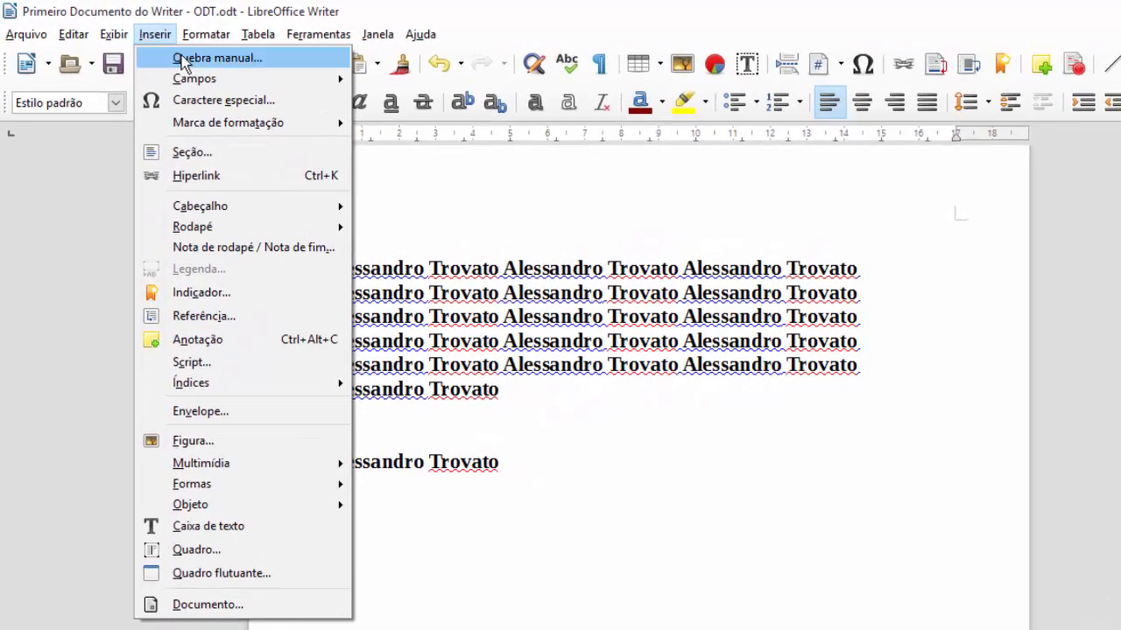
# Step: Break the repeated name text into separate paragraphs inside the text
pyautogui.moveTo(198, 80)
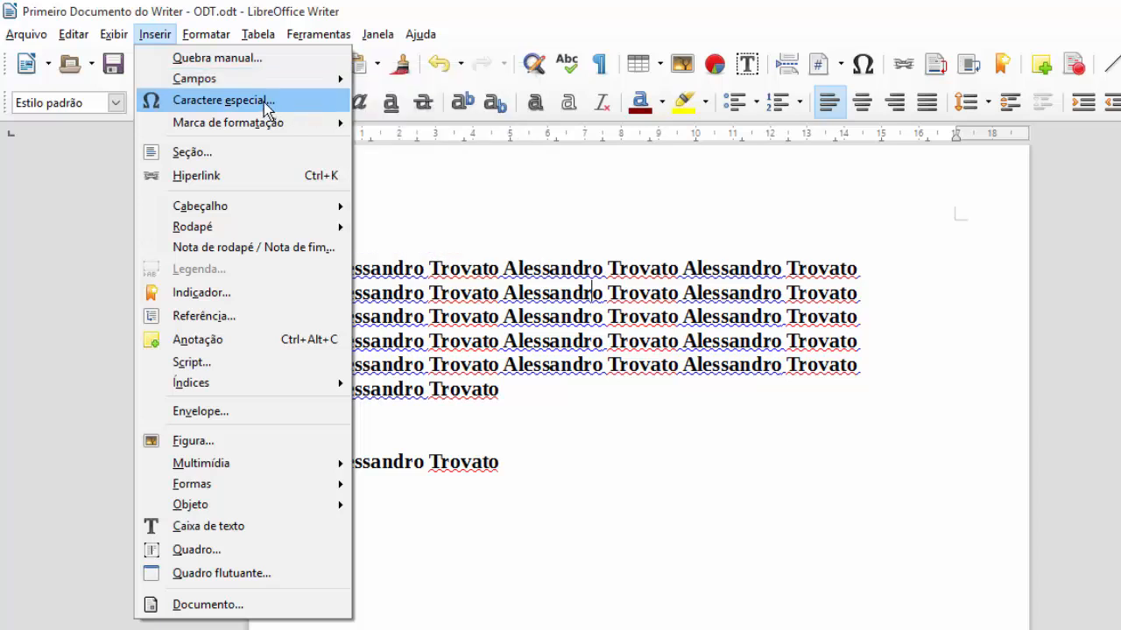
pyautogui.click(529, 469)
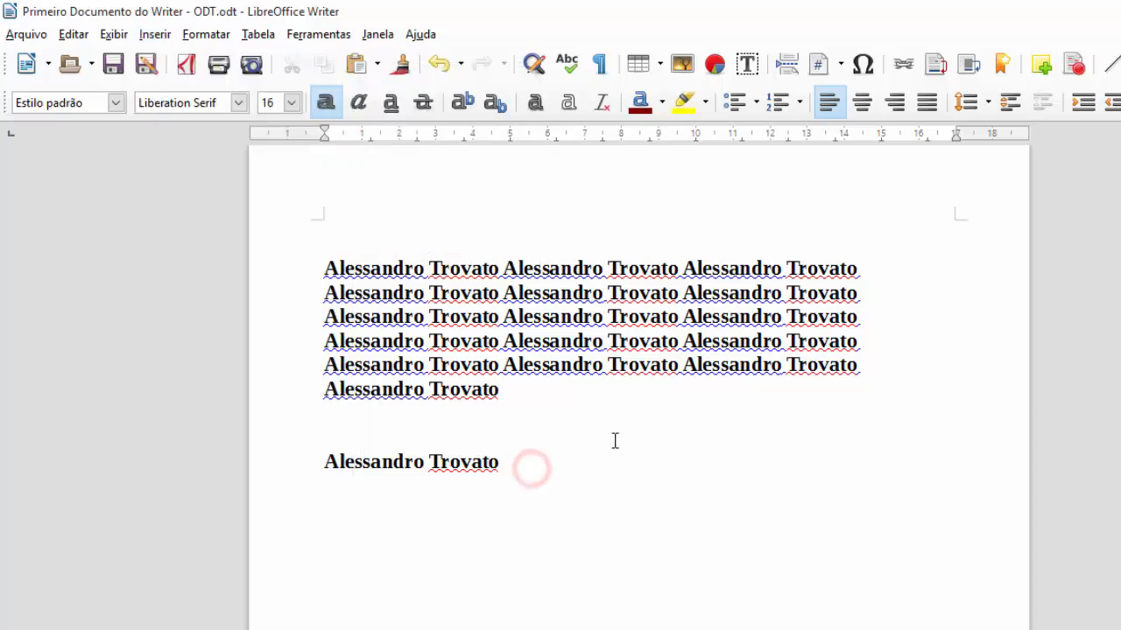
pyautogui.press('Return')
pyautogui.press('Return')
# Step: Select all the document text with Ctrl+A and delete it, leaving the page empty
pyautogui.click(493, 583)
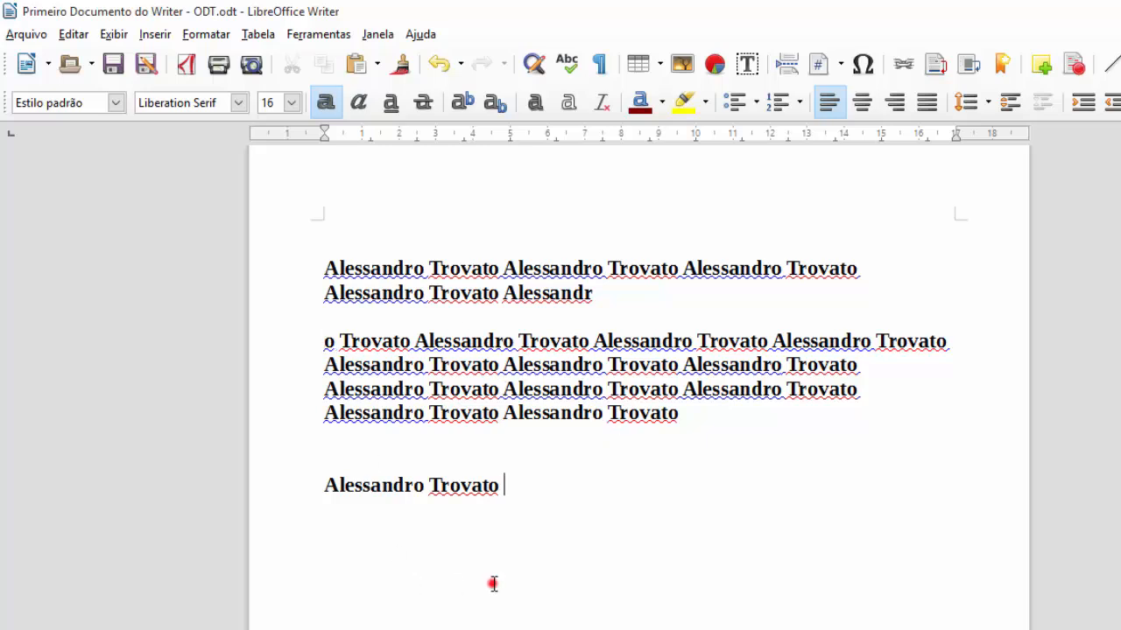
pyautogui.hotkey('ctrl', 'a')
pyautogui.press('Delete')
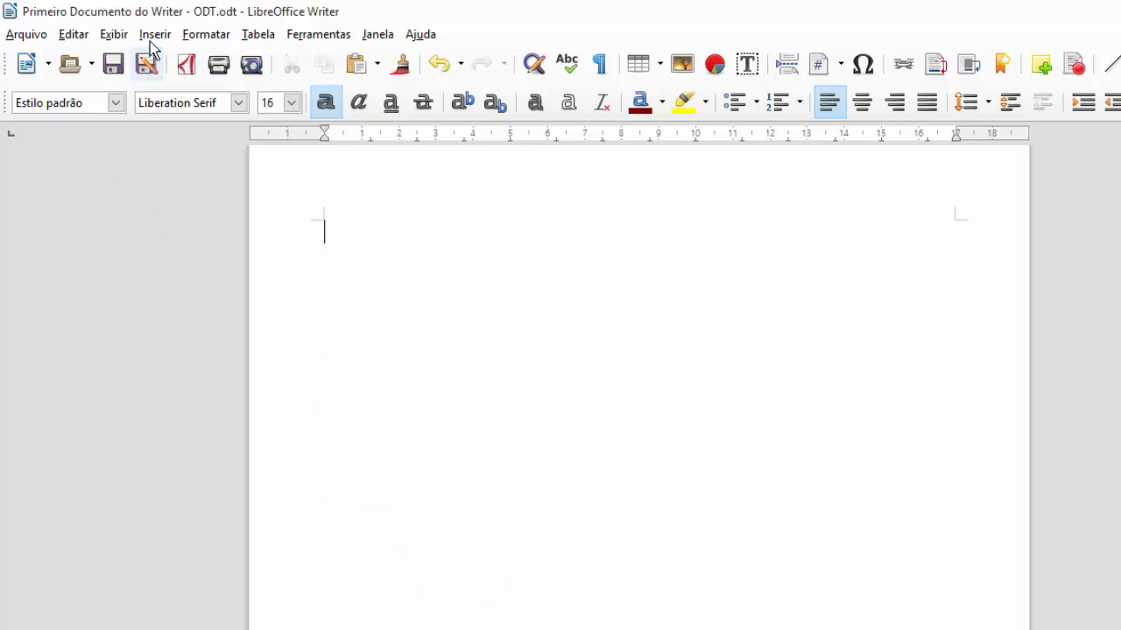
pyautogui.click(154, 34)
pyautogui.click(238, 105)
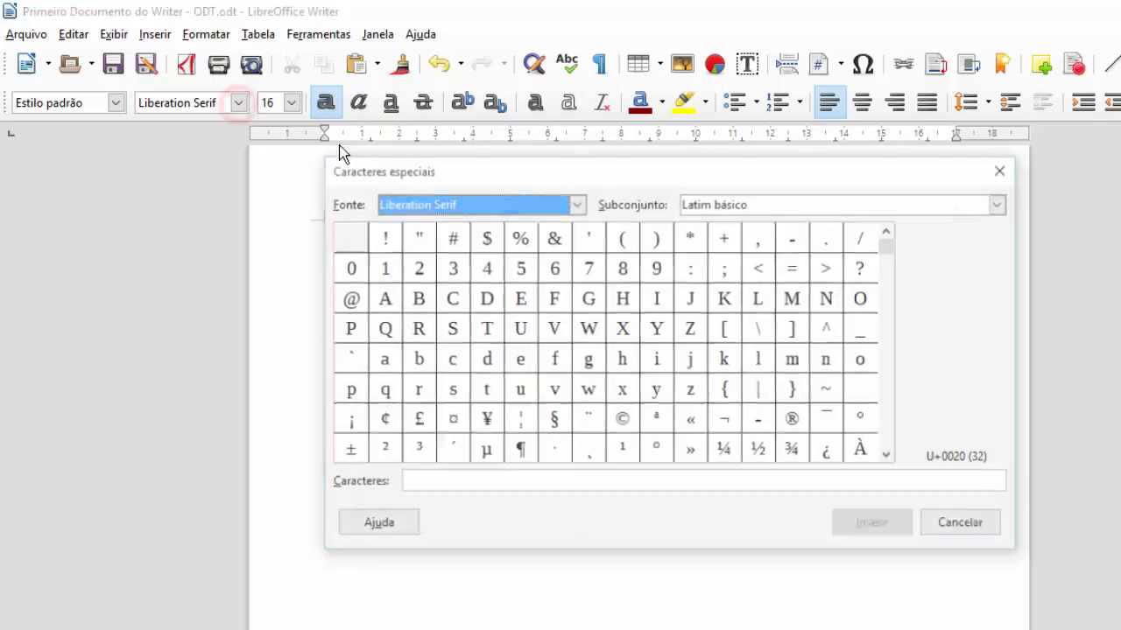
pyautogui.click(438, 203)
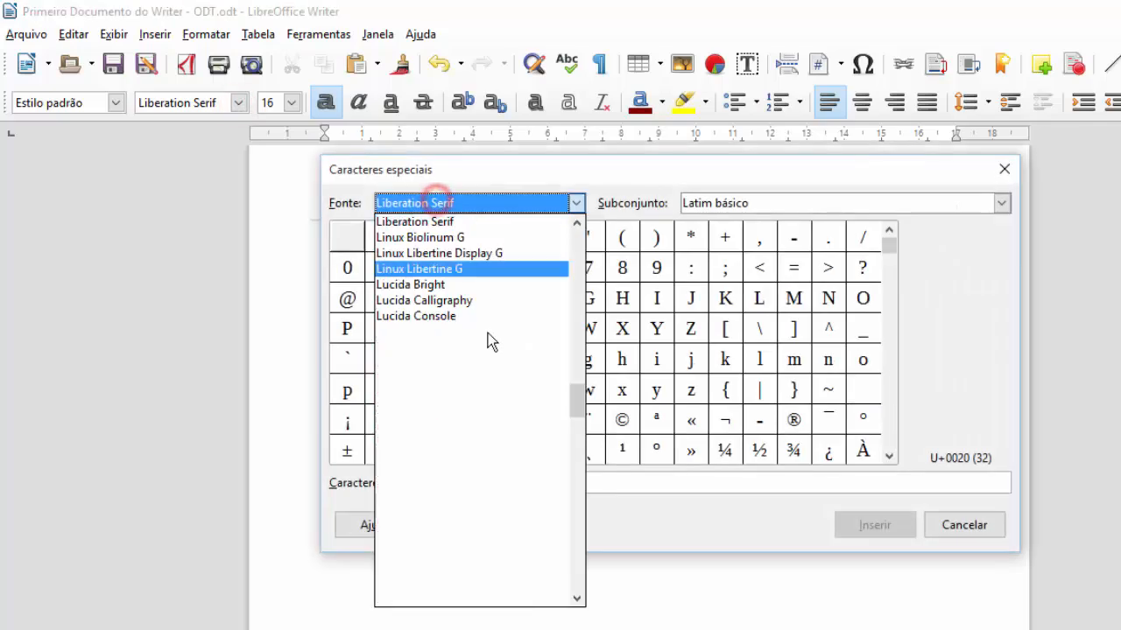
pyautogui.scroll(-20, 529, 464)
pyautogui.scroll(-20, 529, 472)
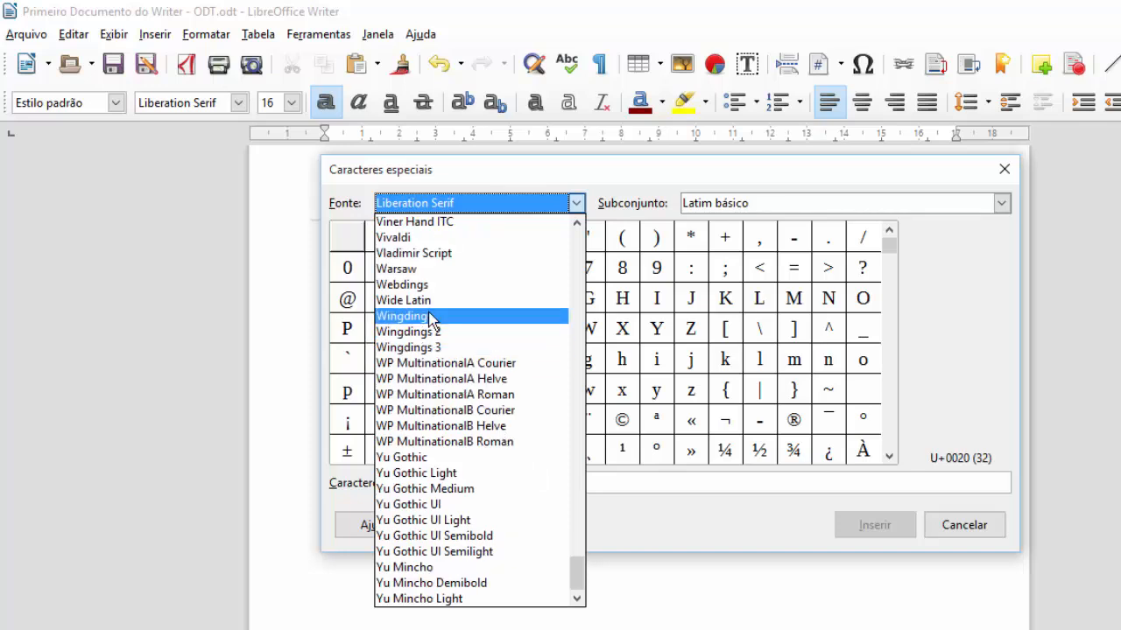
pyautogui.click(429, 317)
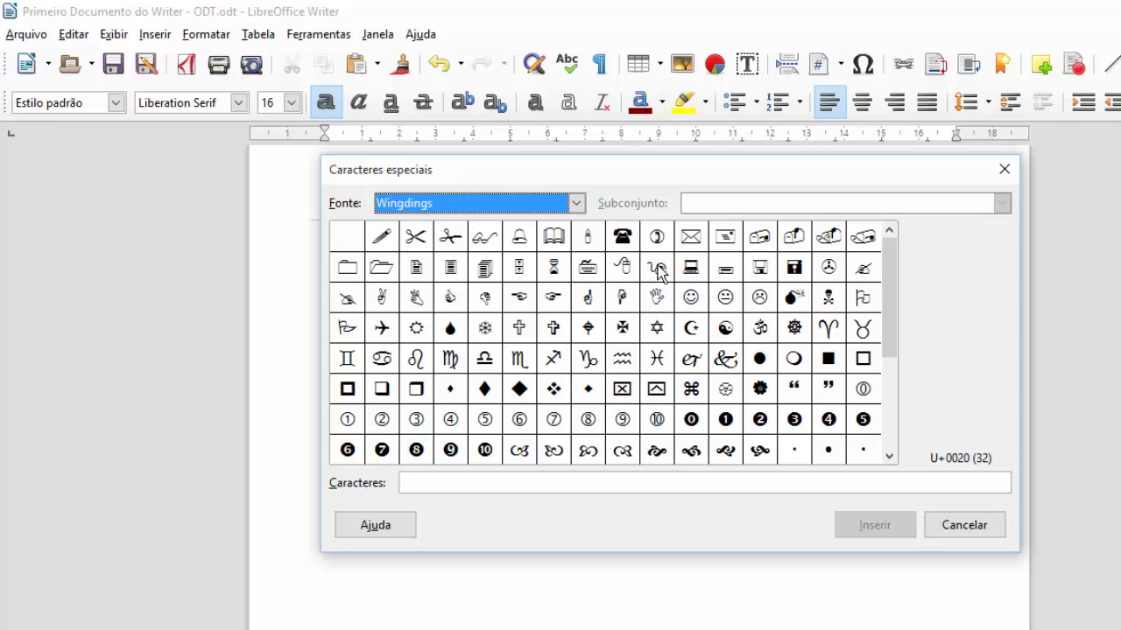
pyautogui.click(622, 236)
pyautogui.click(846, 529)
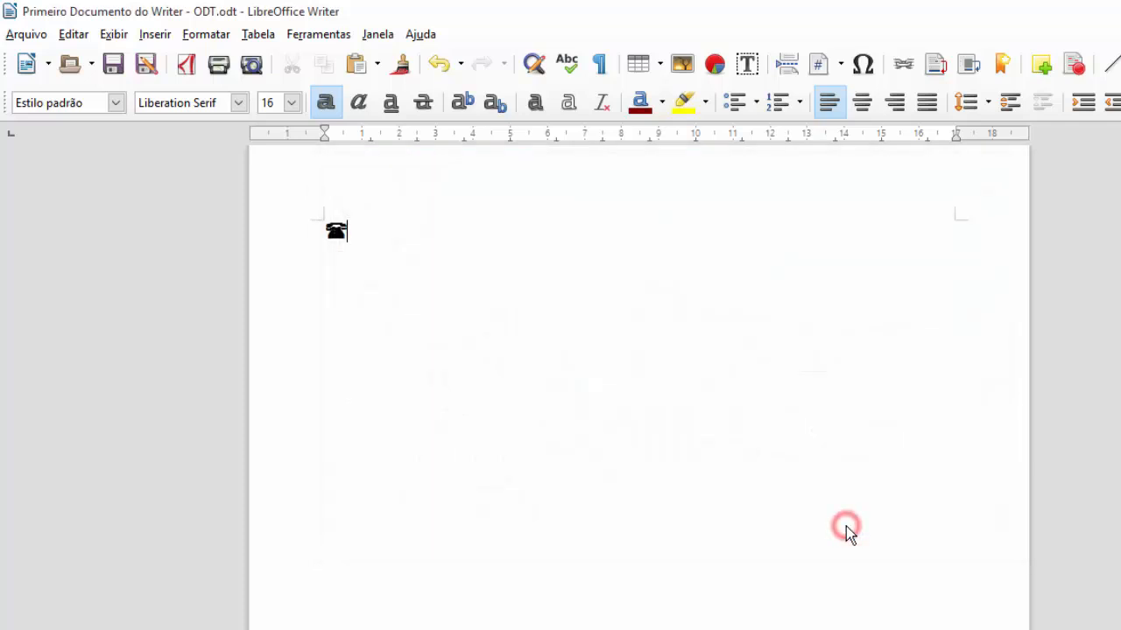
pyautogui.click(366, 226)
pyautogui.moveTo(366, 226); pyautogui.dragTo(324, 222)
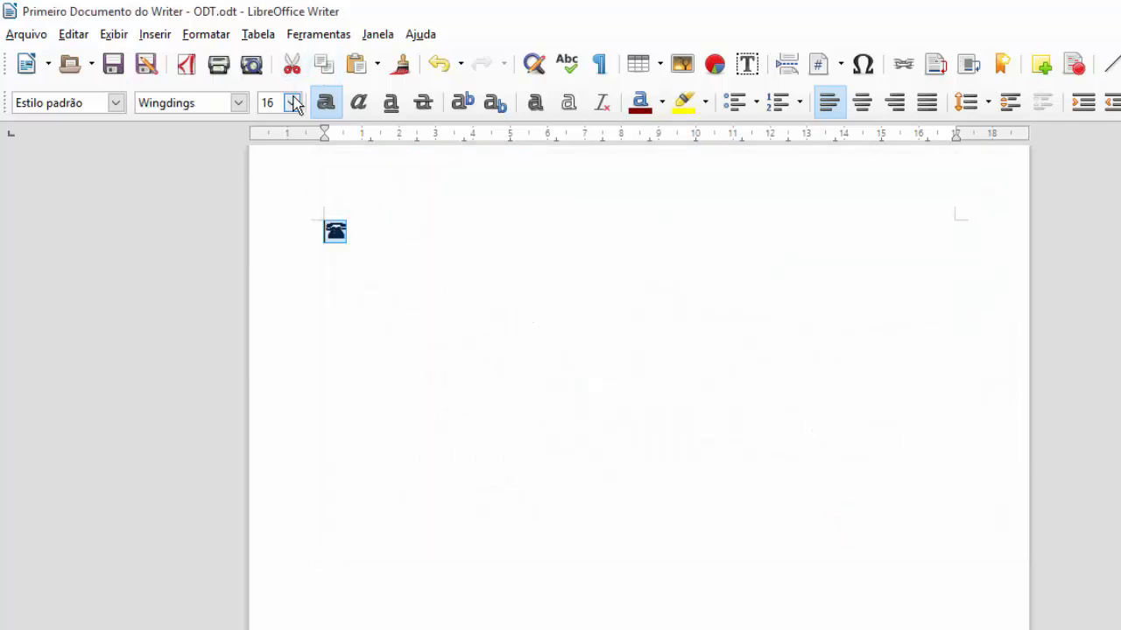
pyautogui.click(292, 101)
pyautogui.click(292, 222)
pyautogui.click(265, 231)
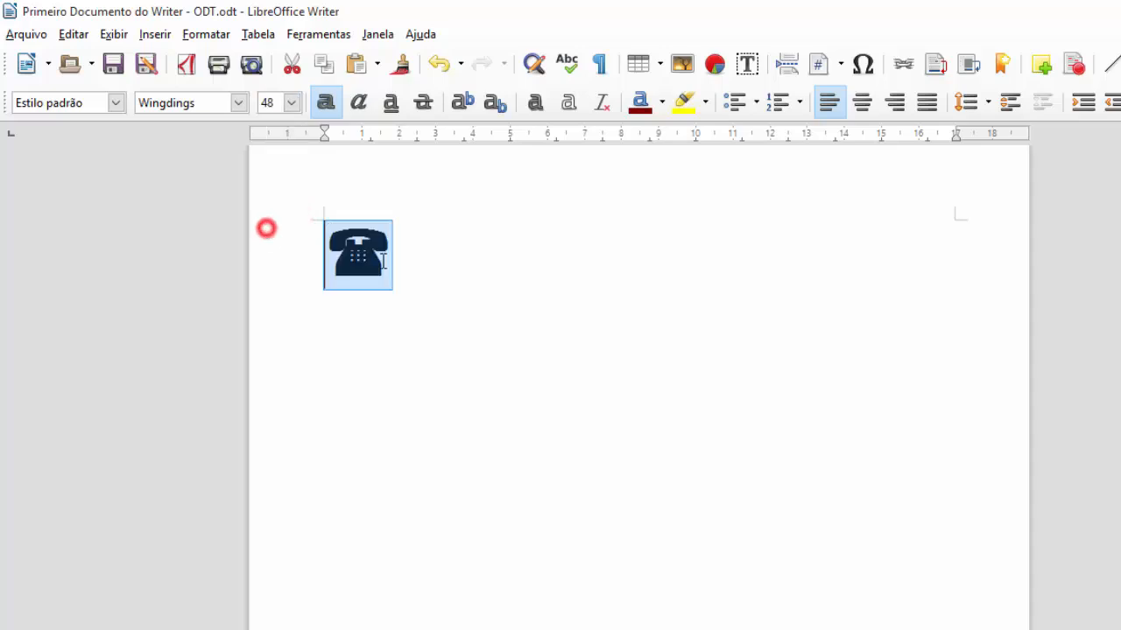
pyautogui.click(405, 288)
pyautogui.moveTo(417, 260); pyautogui.dragTo(328, 244)
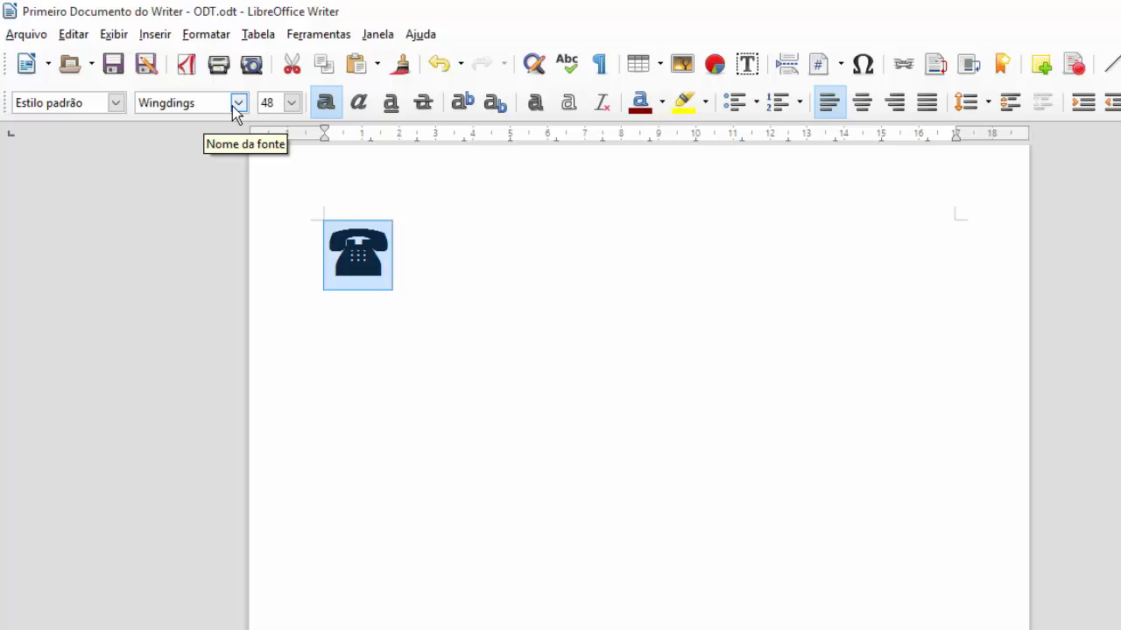
pyautogui.click(443, 242)
pyautogui.click(453, 283)
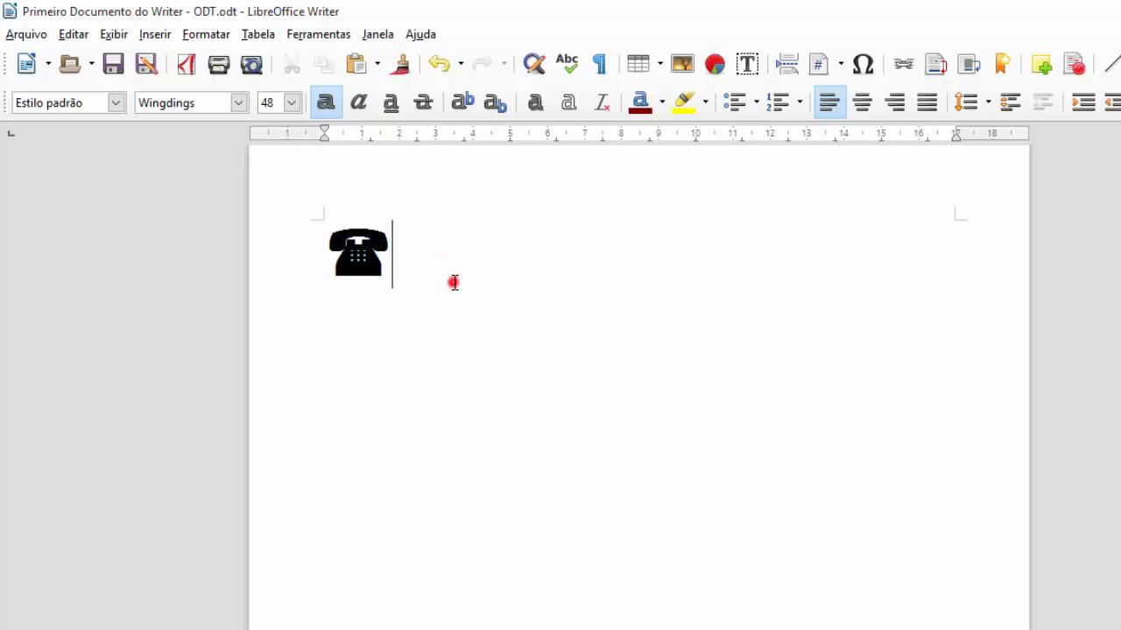
pyautogui.click(452, 310)
pyautogui.hotkey('ctrl', 'z')
pyautogui.hotkey('ctrl', 'z')
pyautogui.hotkey('ctrl', 'z')
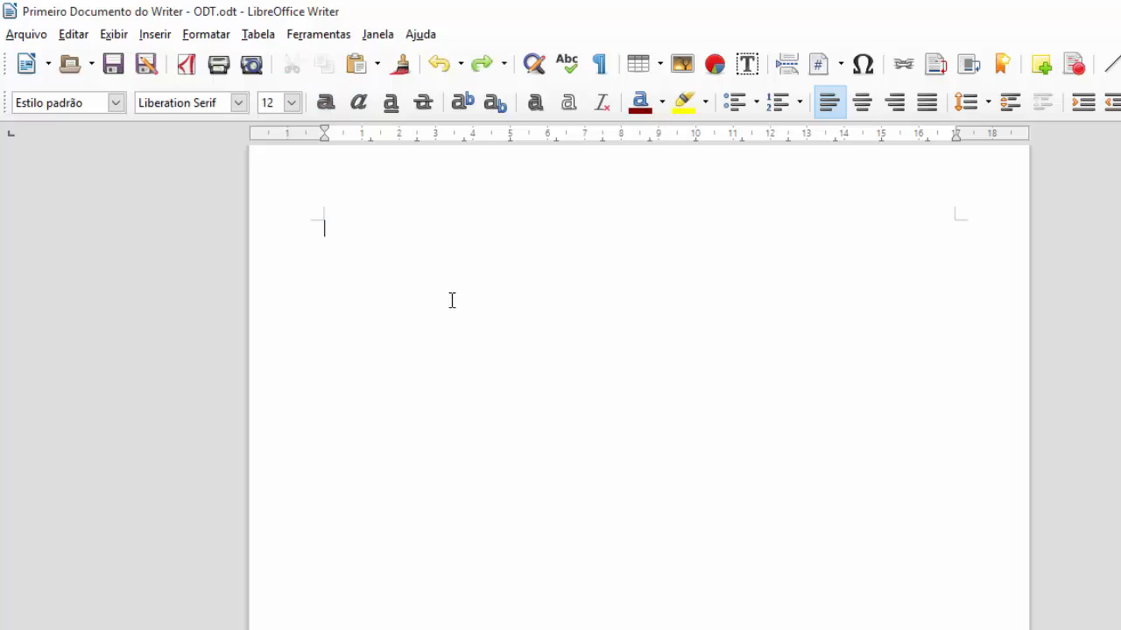
# Step: Browse the Inserir menu's submenus: Cabeçalho, Rodapé, Multimídia, Formas and Objeto
pyautogui.click(155, 34)
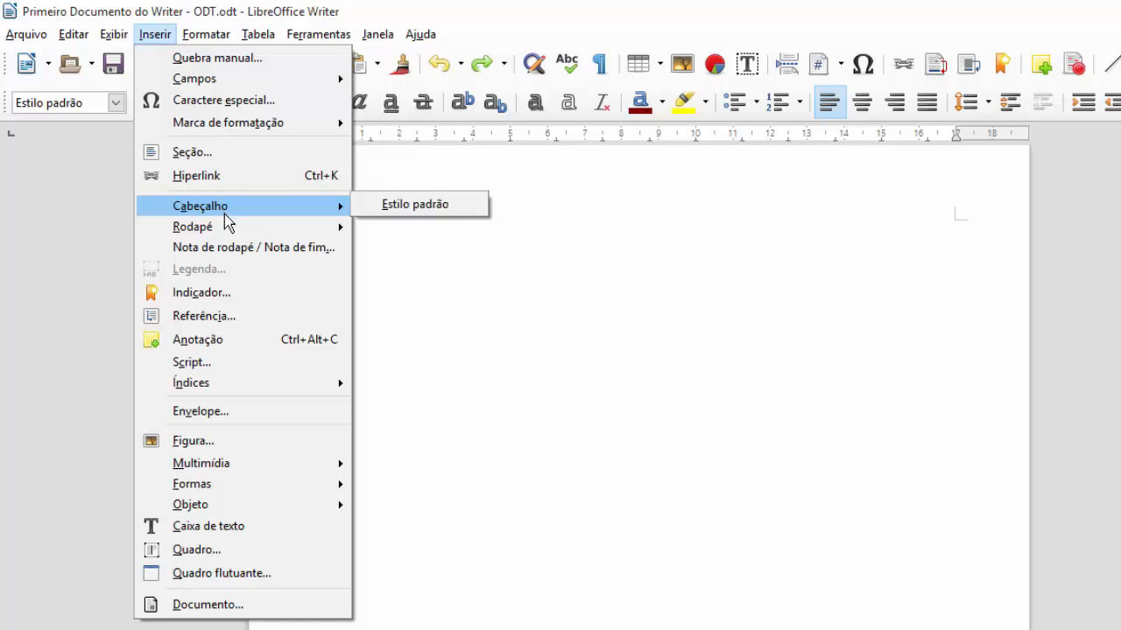
pyautogui.moveTo(224, 237)
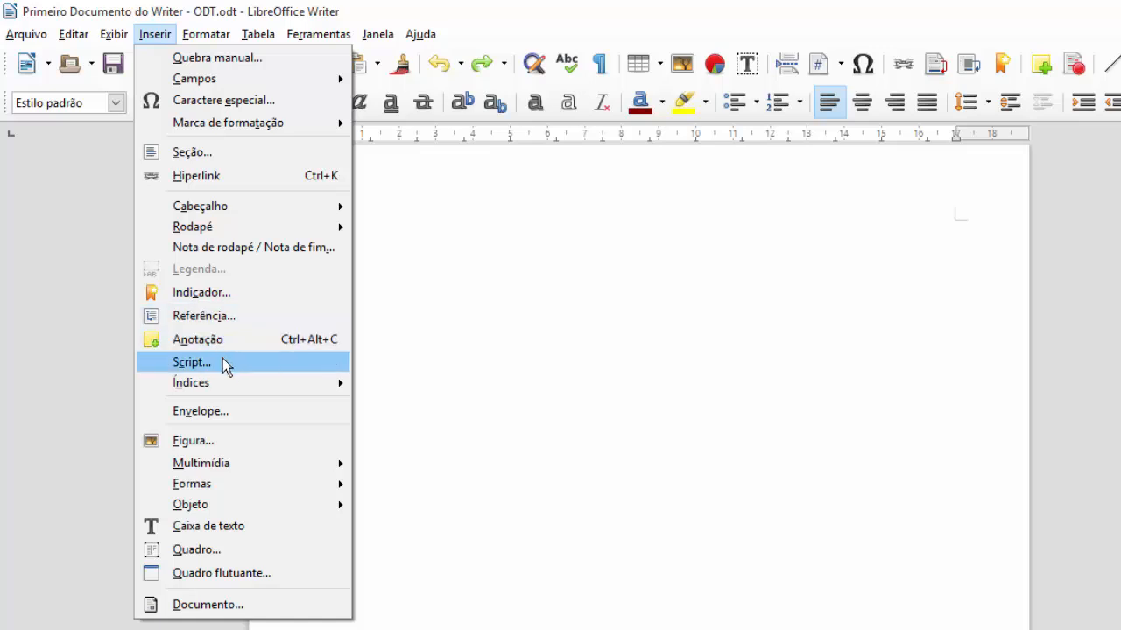
pyautogui.moveTo(224, 387)
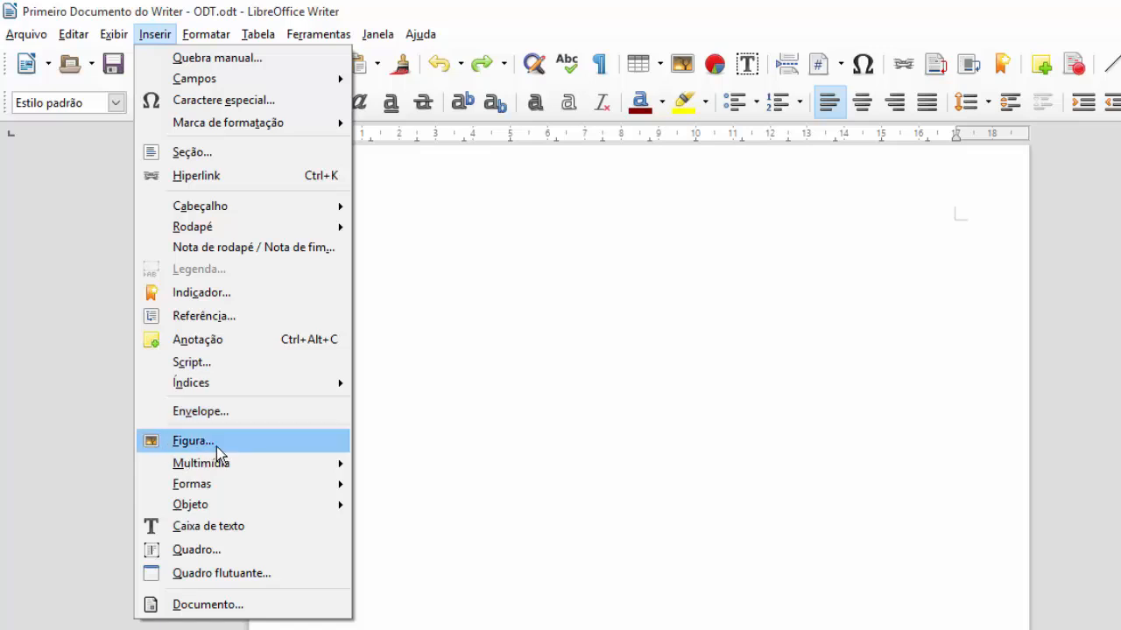
pyautogui.moveTo(220, 464)
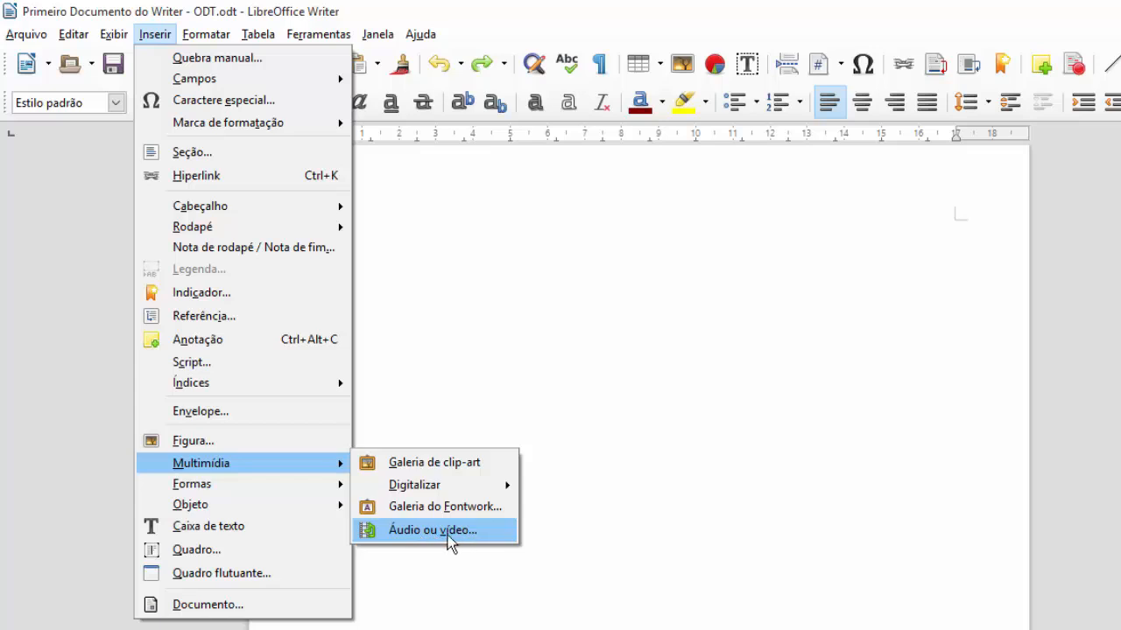
pyautogui.moveTo(288, 492)
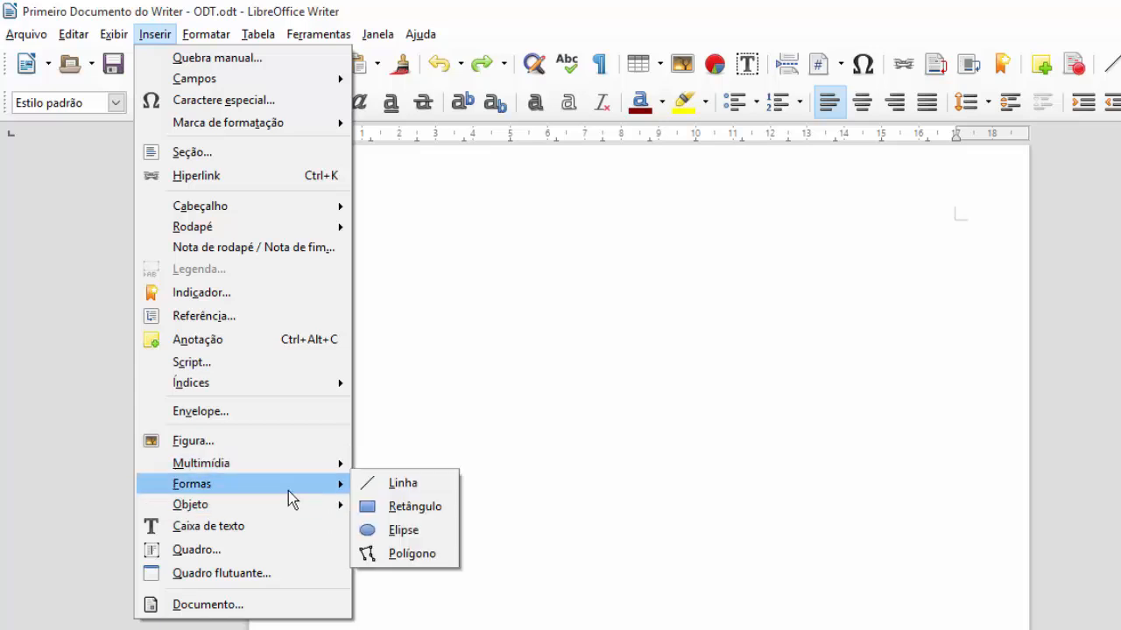
pyautogui.moveTo(285, 512)
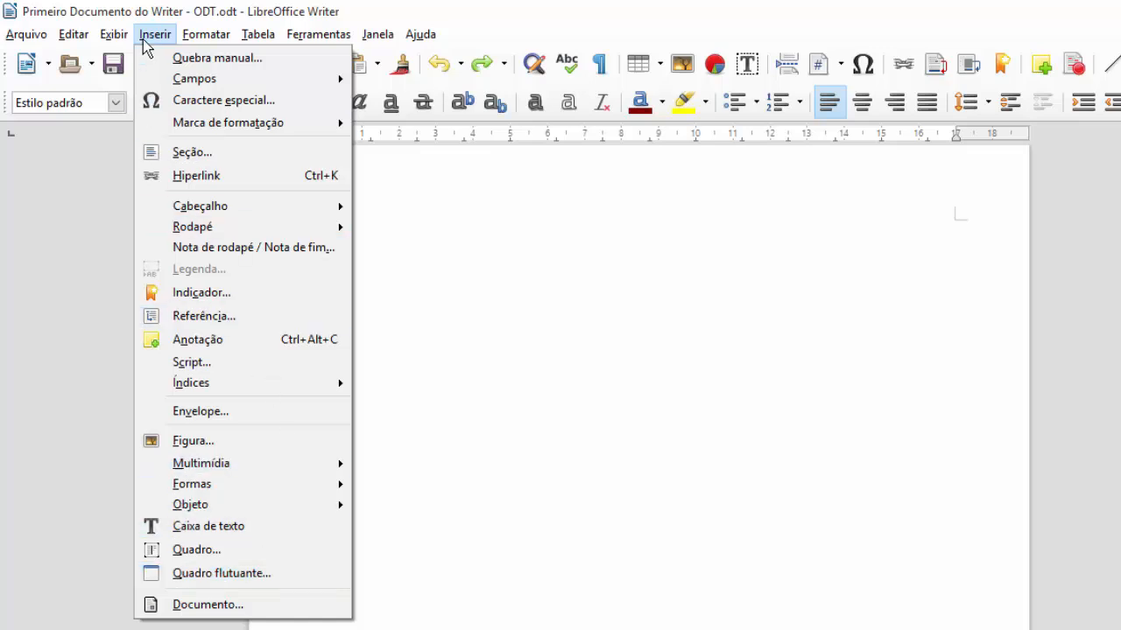
pyautogui.click(191, 34)
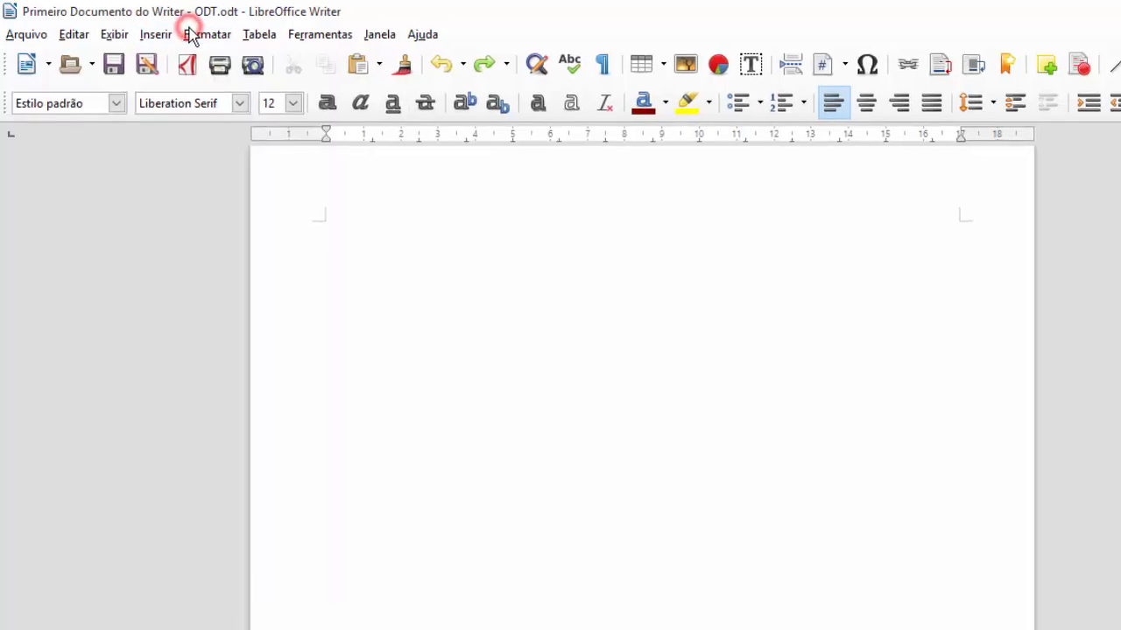
pyautogui.click(191, 34)
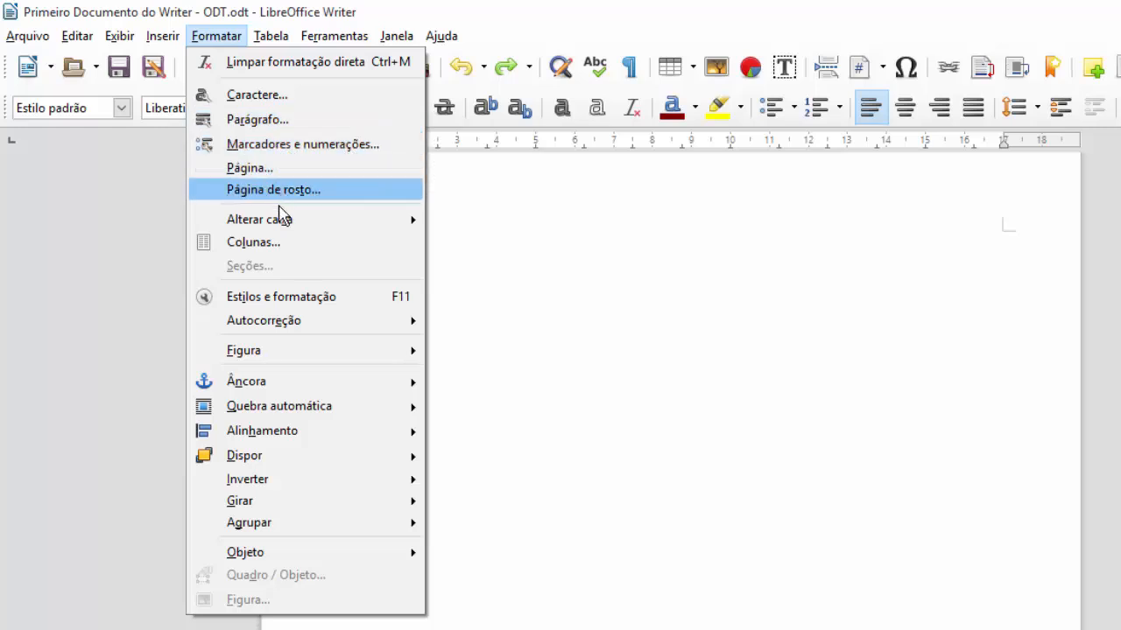
pyautogui.moveTo(281, 222)
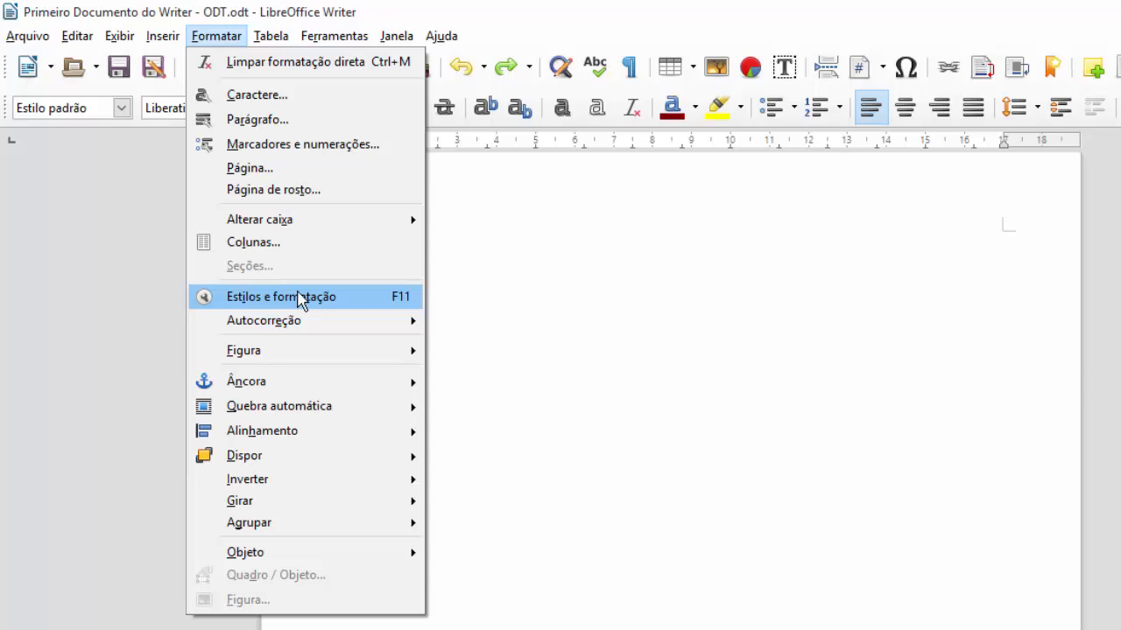
pyautogui.moveTo(296, 324)
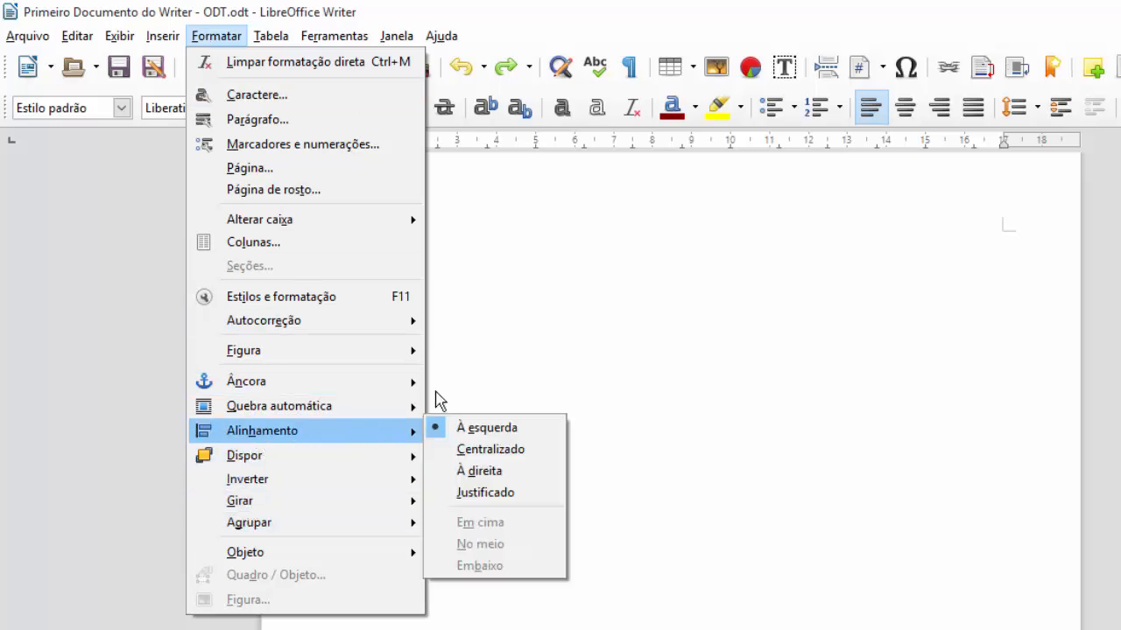
pyautogui.click(526, 320)
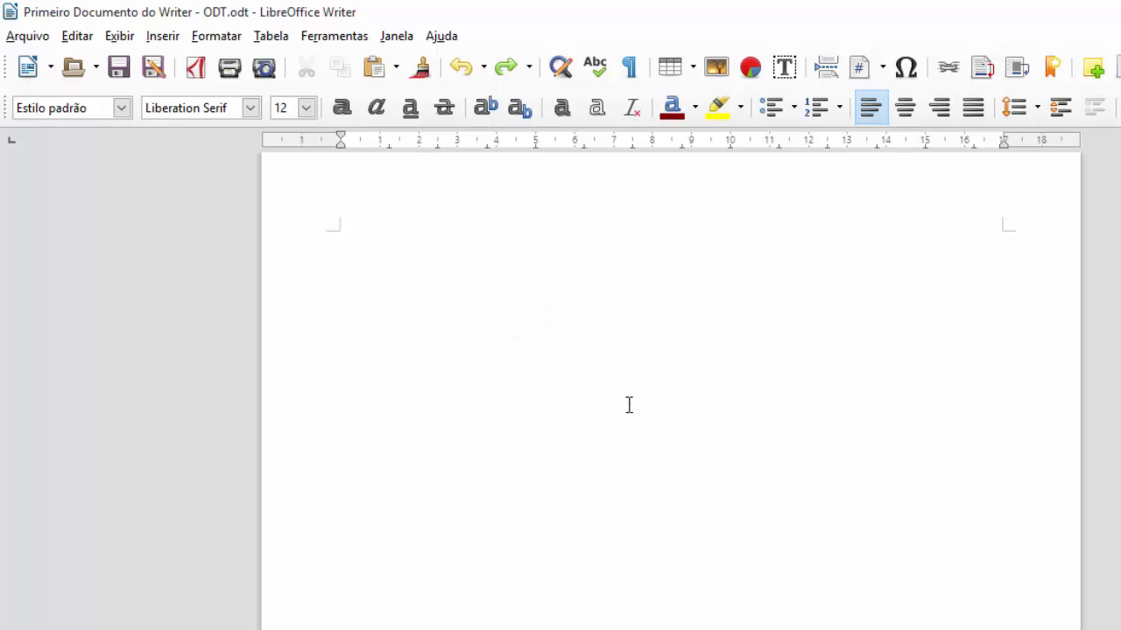
# Step: Insert a trial table from Tabela, undo it with Ctrl+Z, and open Inserir
pyautogui.click(271, 36)
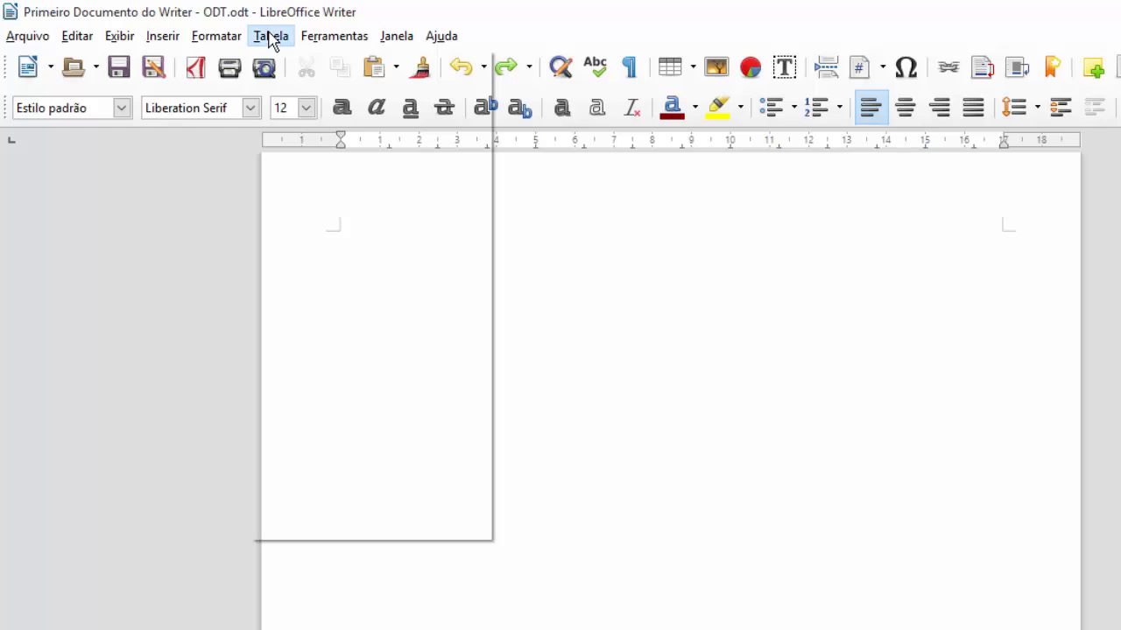
pyautogui.click(272, 63)
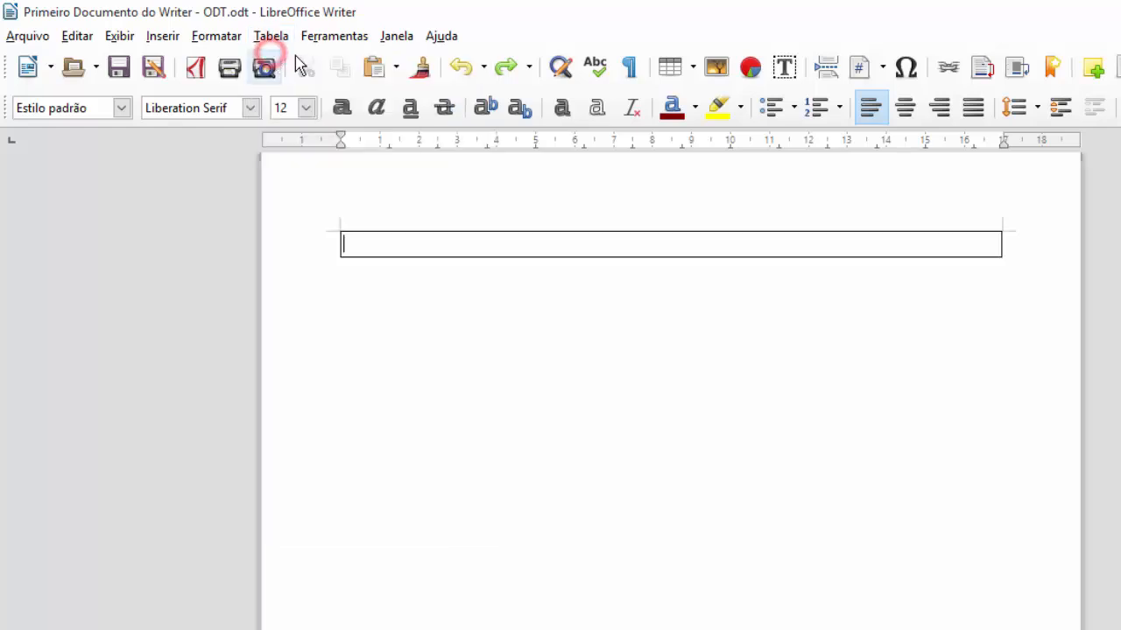
pyautogui.click(396, 241)
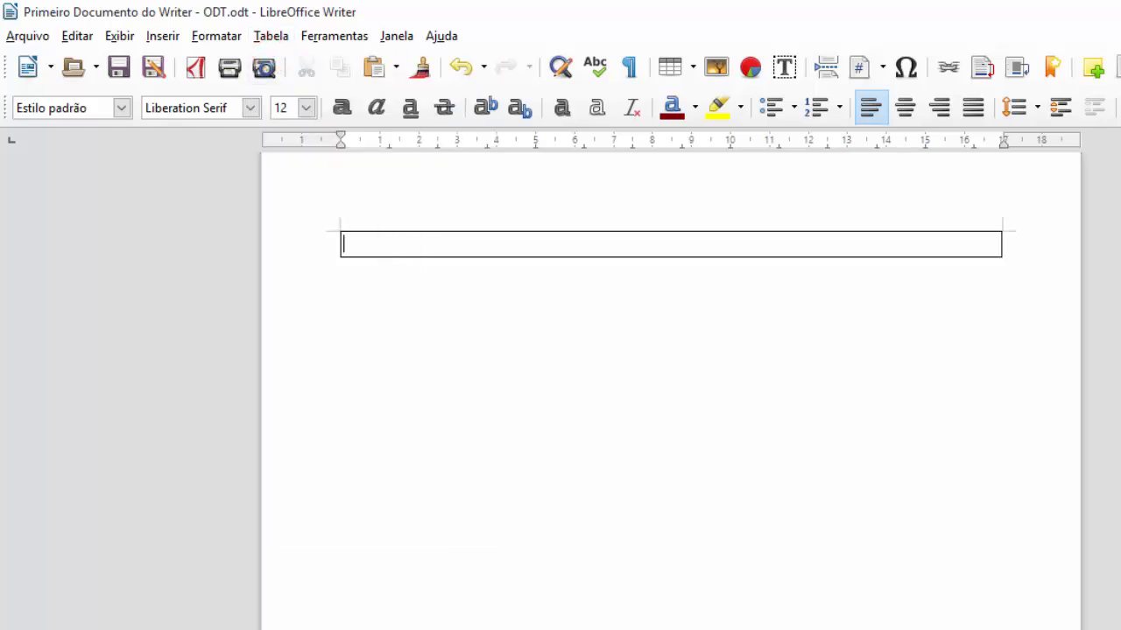
pyautogui.hotkey('ctrl', 'z')
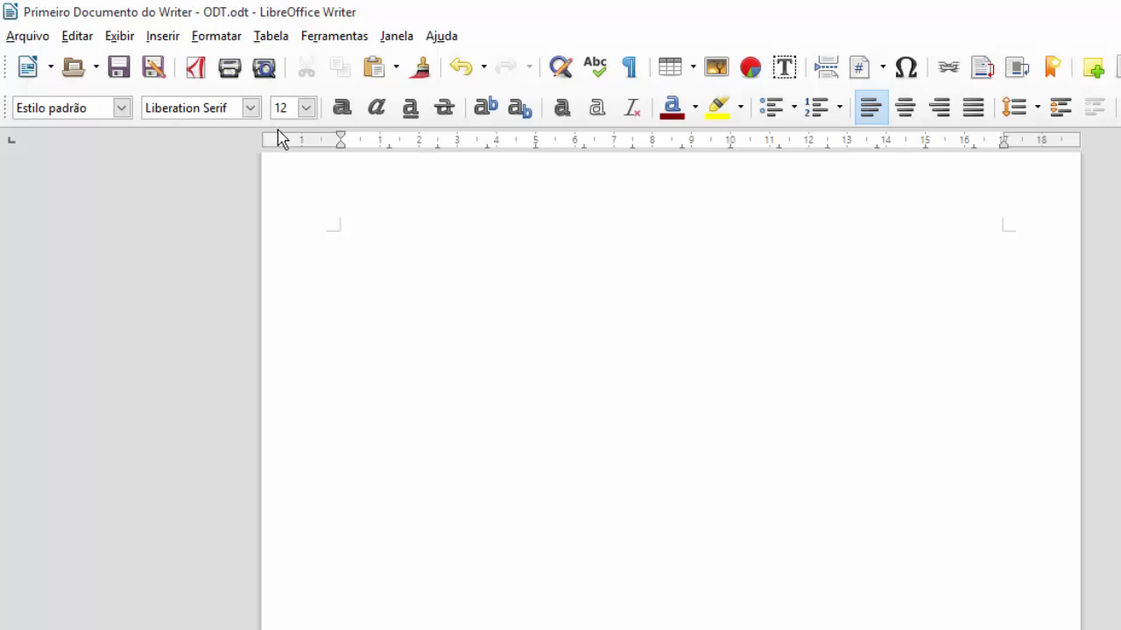
pyautogui.click(178, 38)
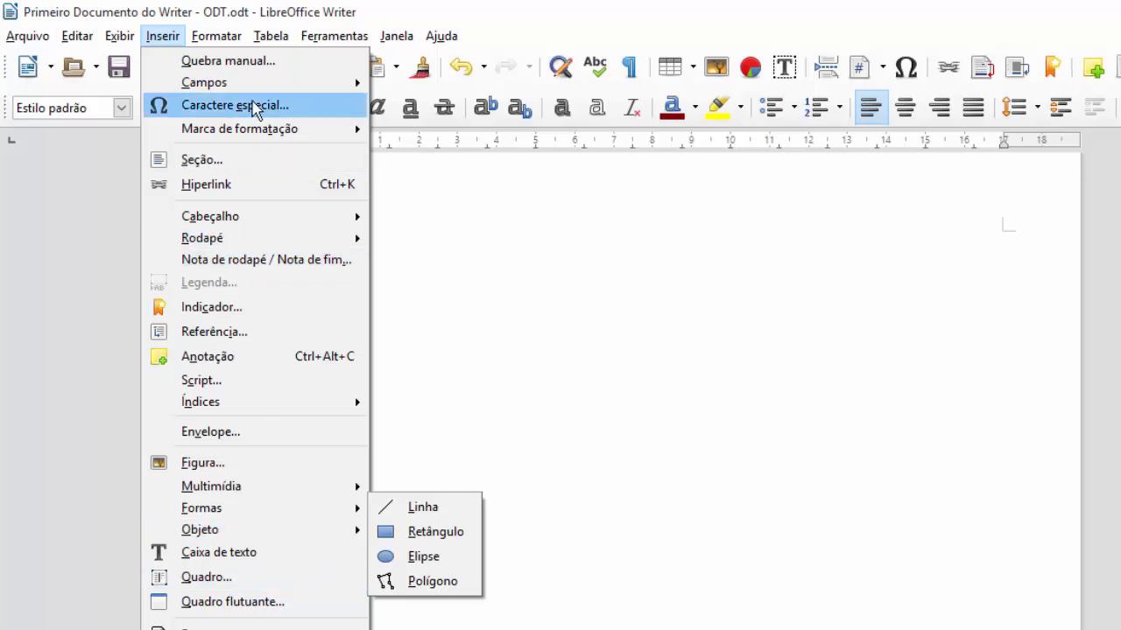
# Step: Insert a 2×2 table, narrow its first column, then undo both with Ctrl+Z
pyautogui.click(282, 60)
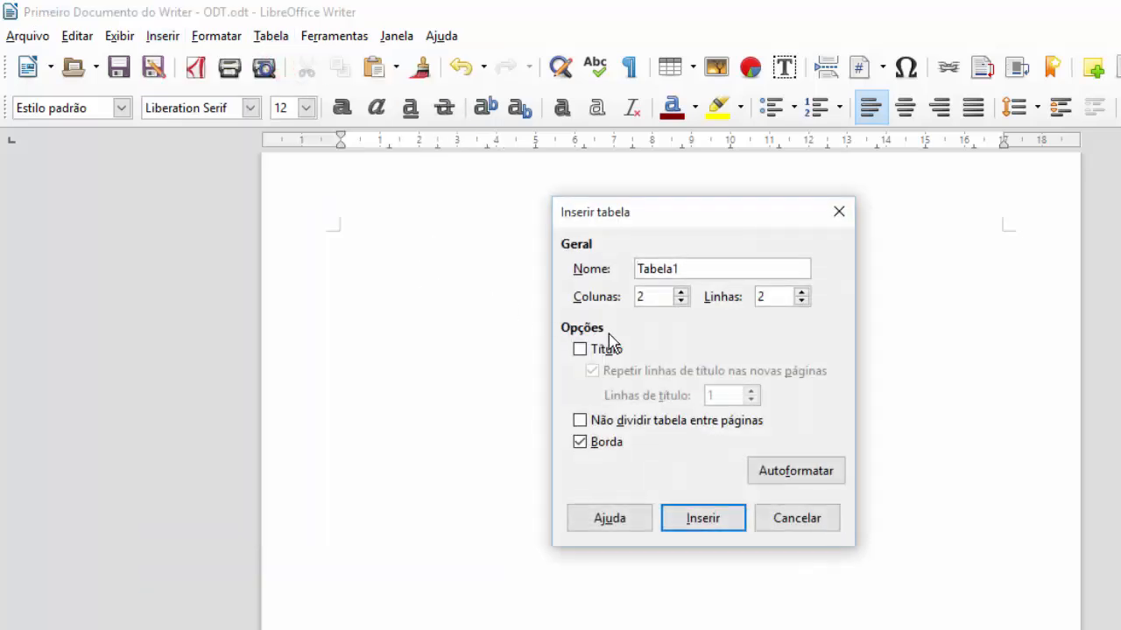
pyautogui.click(702, 519)
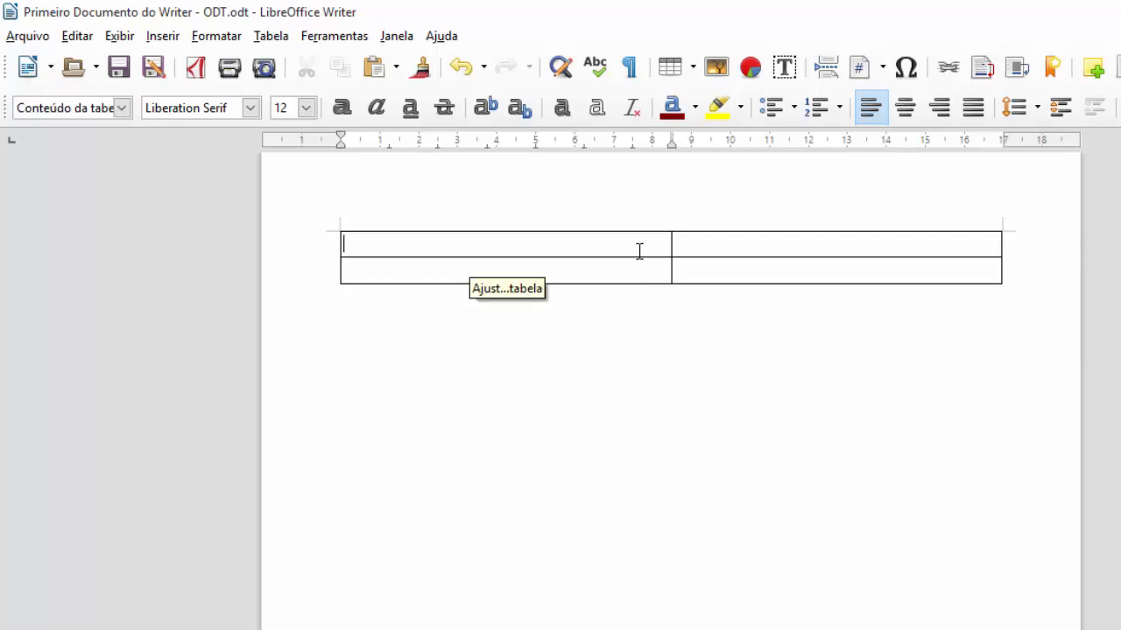
pyautogui.moveTo(670, 247); pyautogui.dragTo(444, 253)
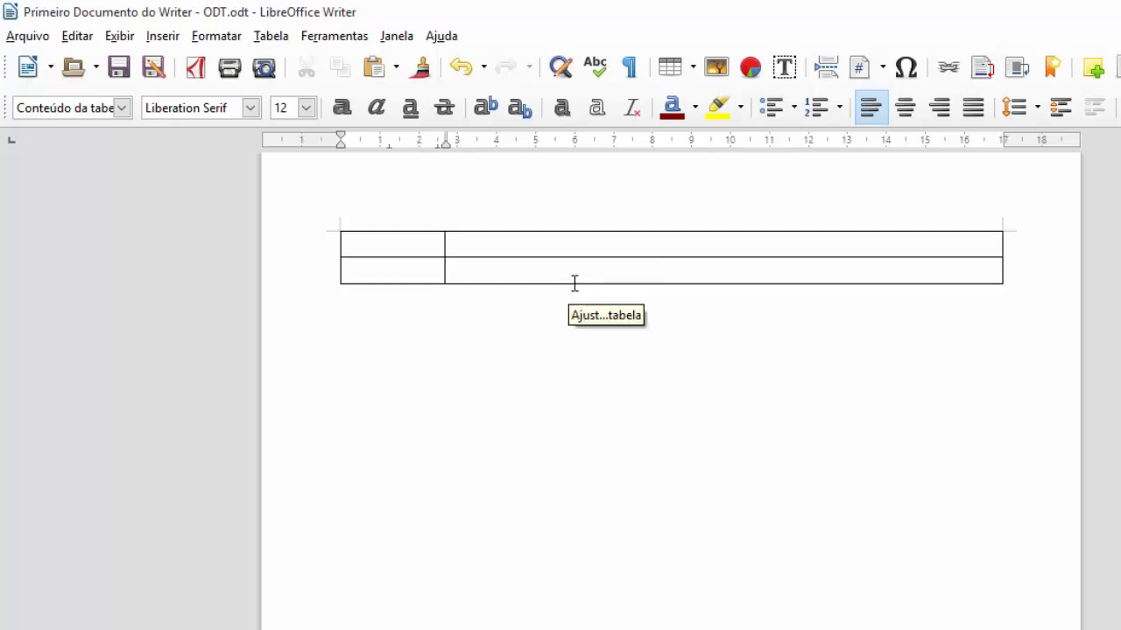
pyautogui.hotkey('ctrl', 'z')
pyautogui.hotkey('ctrl', 'z')
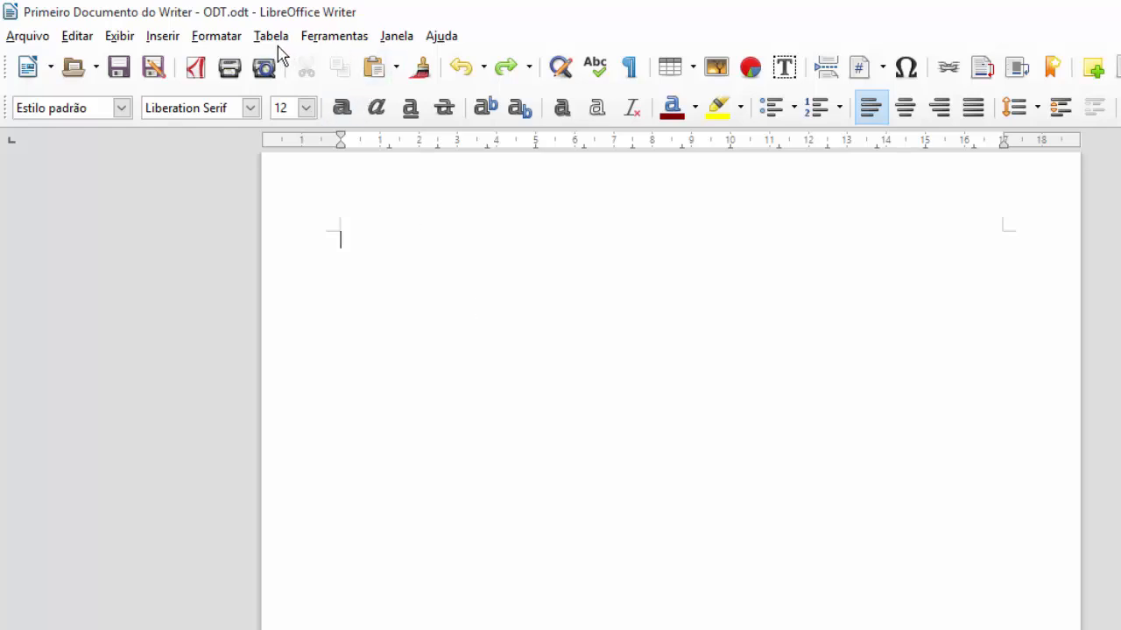
pyautogui.click(312, 38)
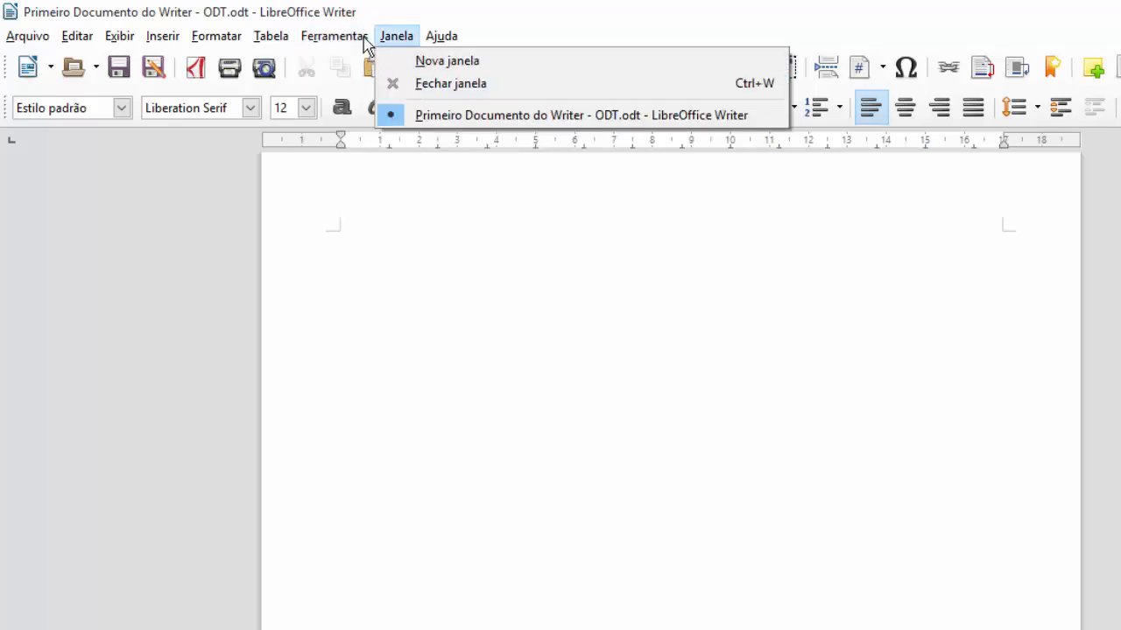
# Step: Check the word count via Ferramentas > Contagem de palavras and the status bar: 0 words
pyautogui.moveTo(388, 110)
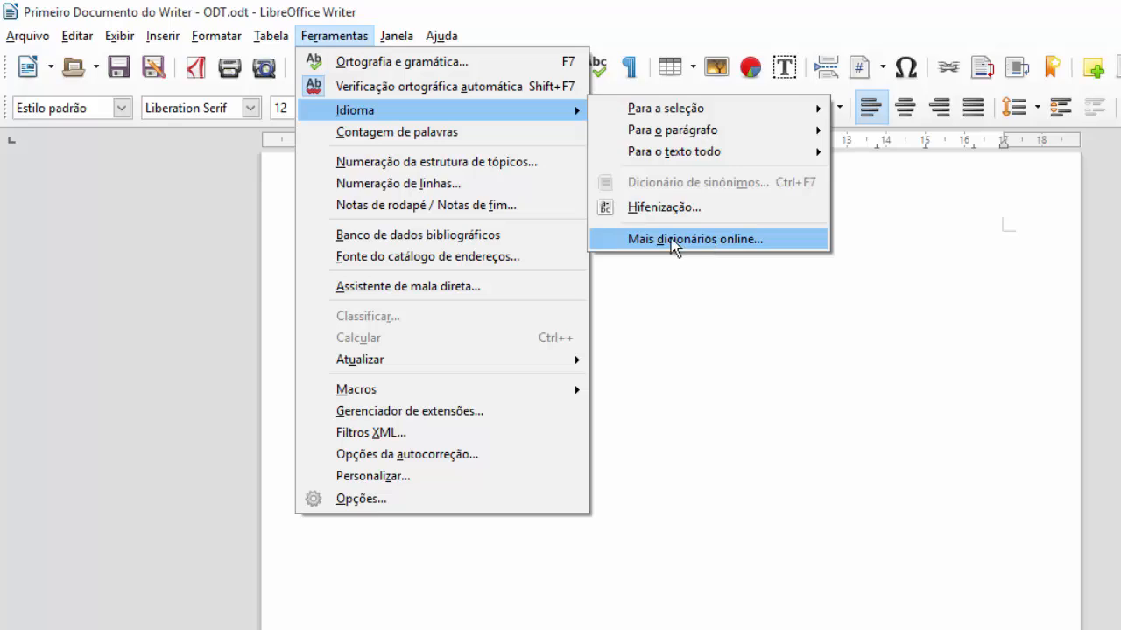
pyautogui.moveTo(672, 114)
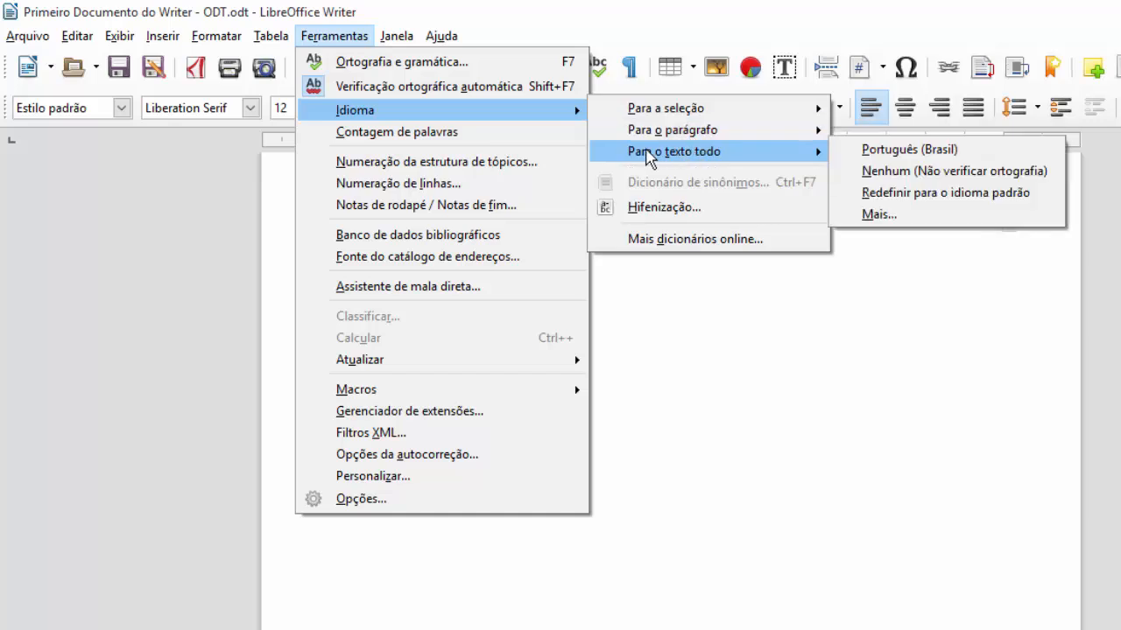
pyautogui.click(461, 133)
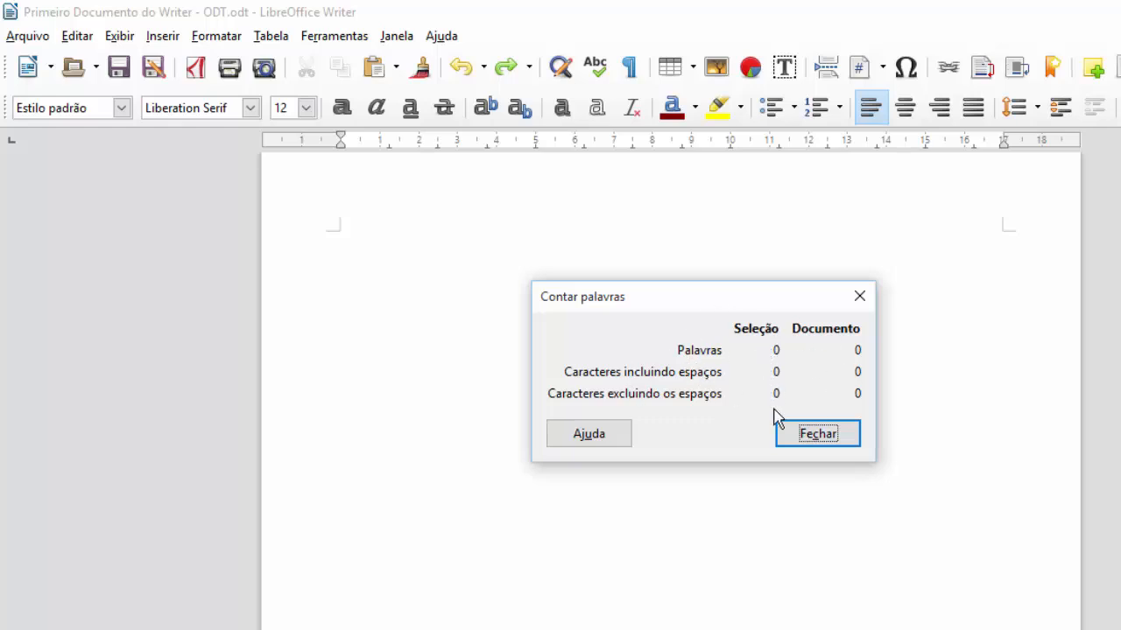
pyautogui.click(797, 440)
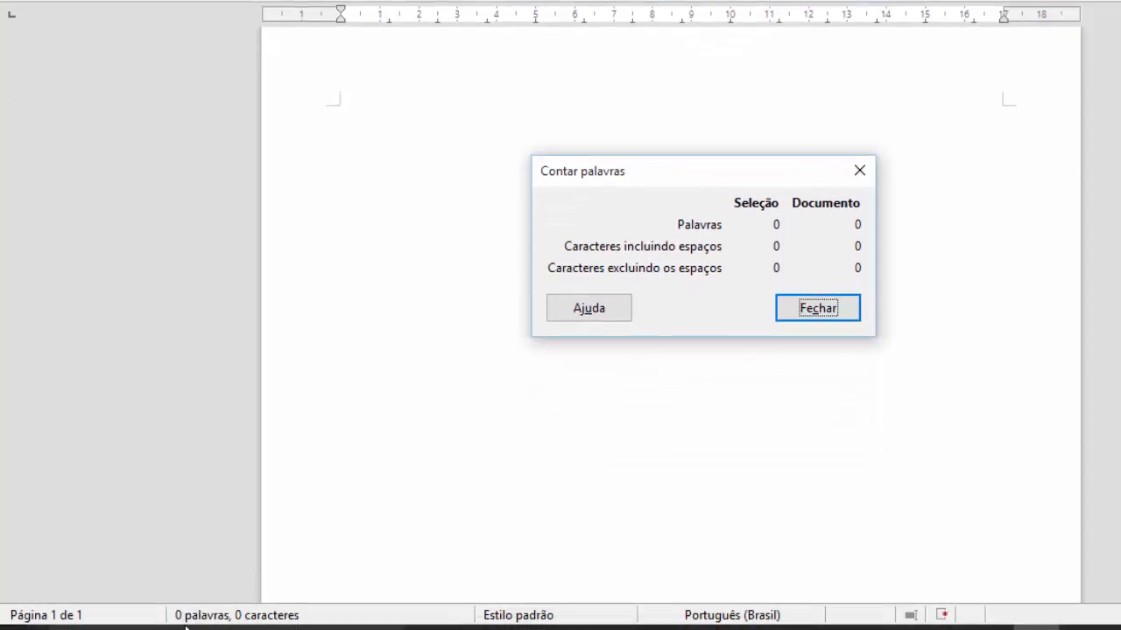
pyautogui.click(244, 617)
pyautogui.click(804, 315)
# Step: Open the Ferramentas menu listing spelling and word count options
pyautogui.click(391, 13)
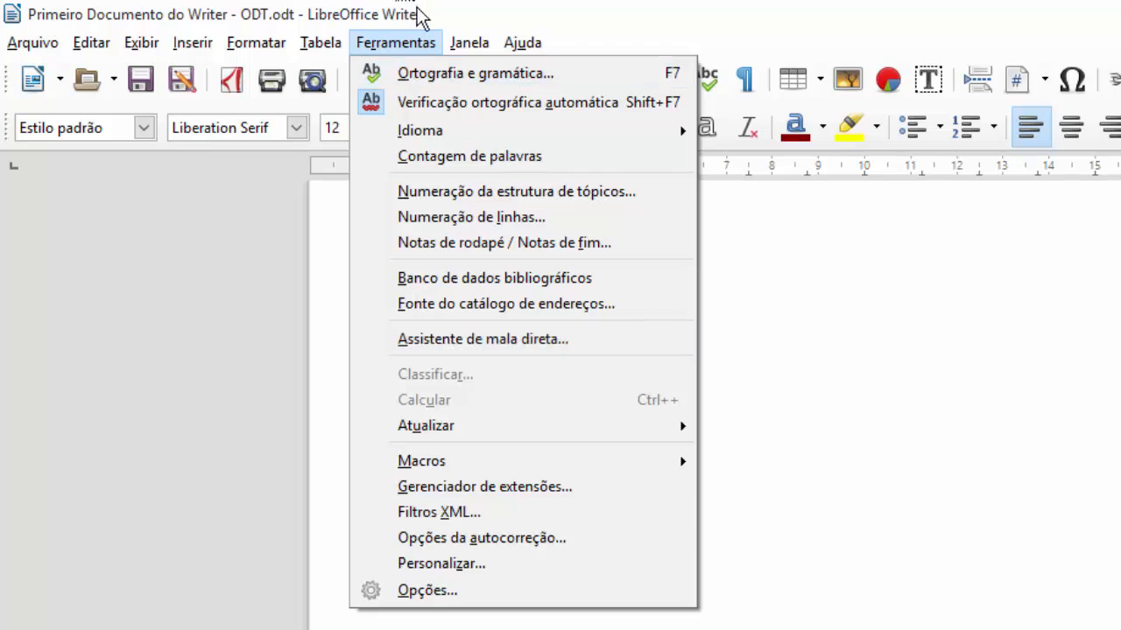
# Step: Move over to the Janela menu, then dismiss it by clicking the blank page
pyautogui.moveTo(464, 48)
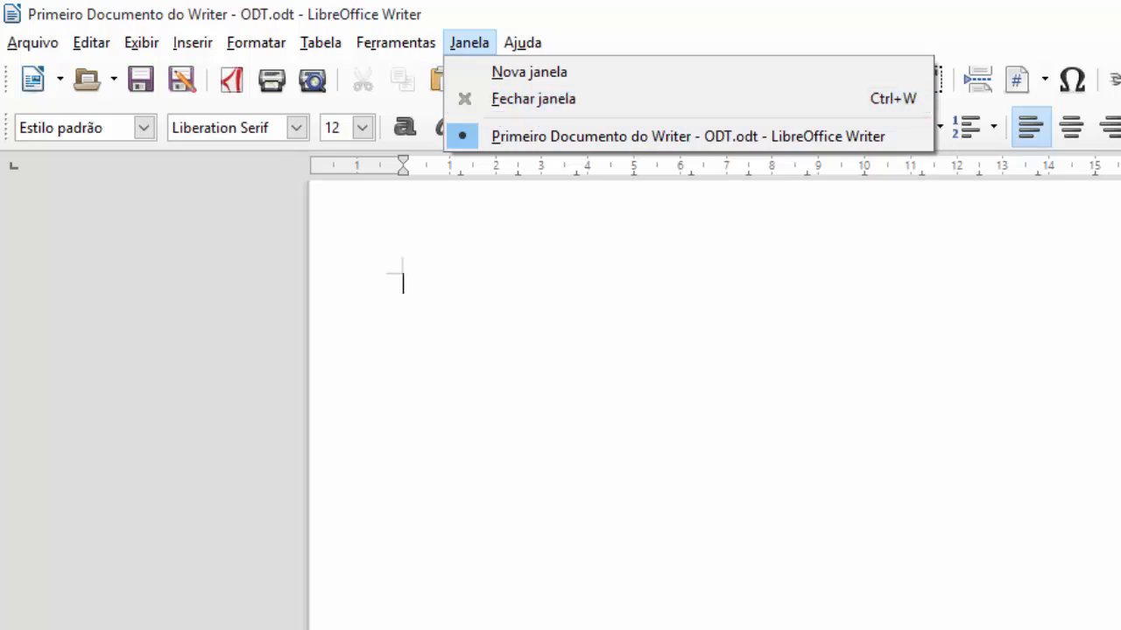
pyautogui.click(805, 441)
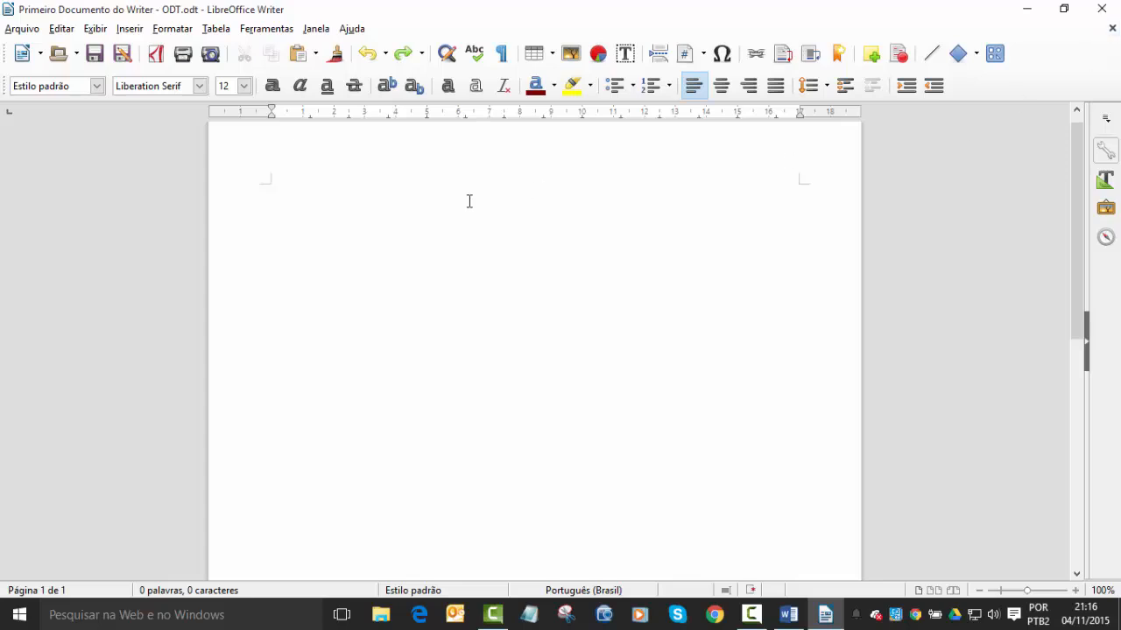
# Step: Browse the Arquivo and Janela menus, then close them
pyautogui.click(22, 29)
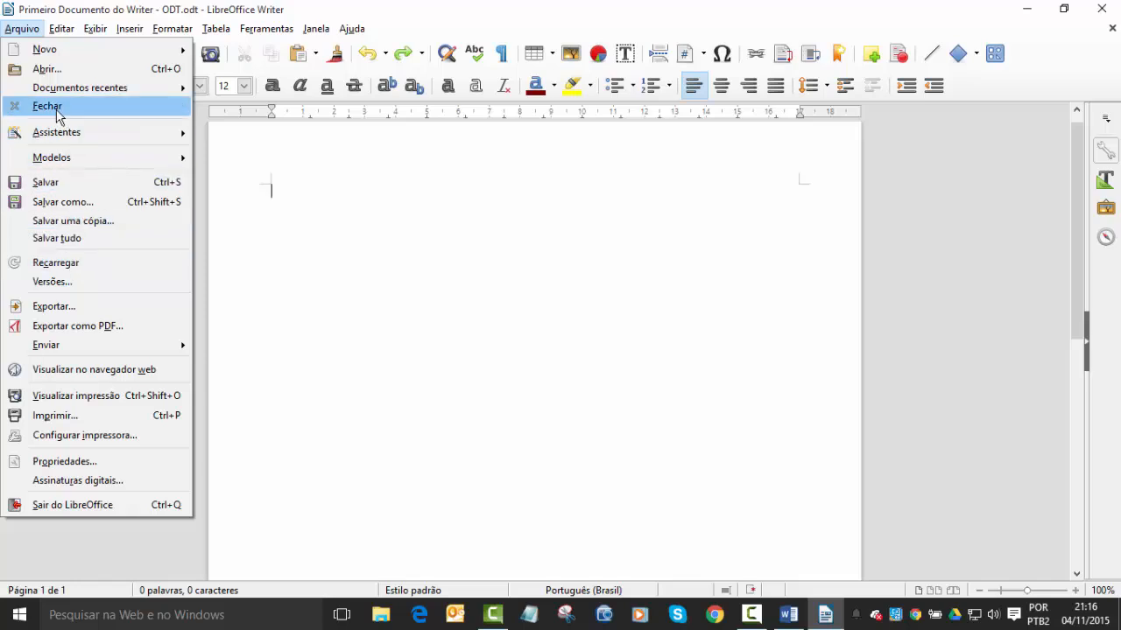
pyautogui.moveTo(319, 26)
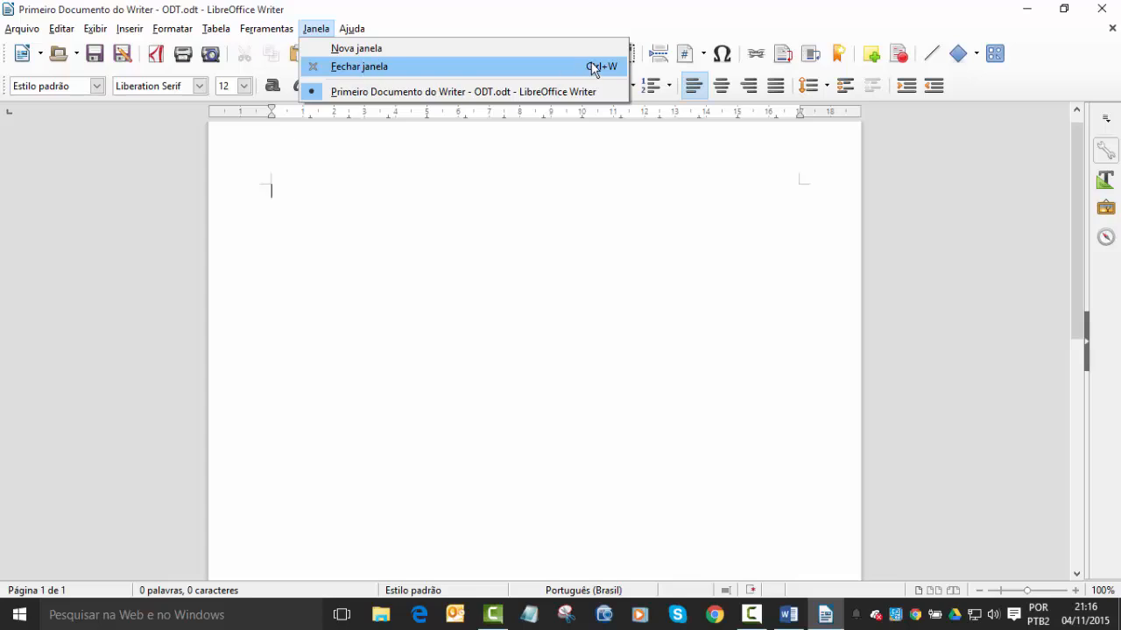
pyautogui.click(560, 243)
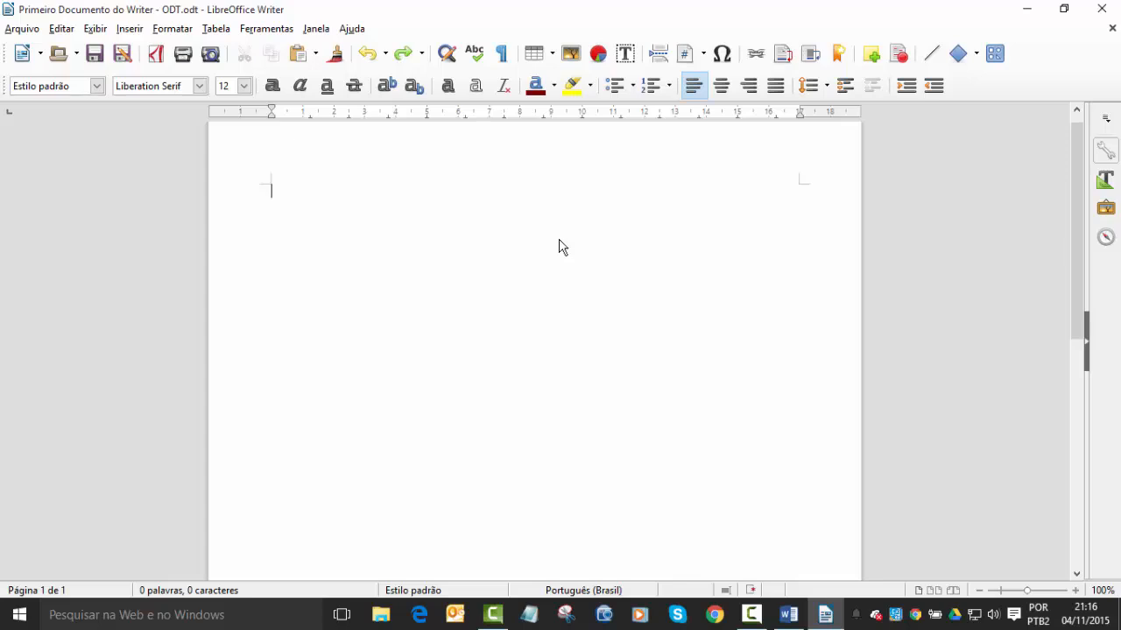
pyautogui.click(318, 30)
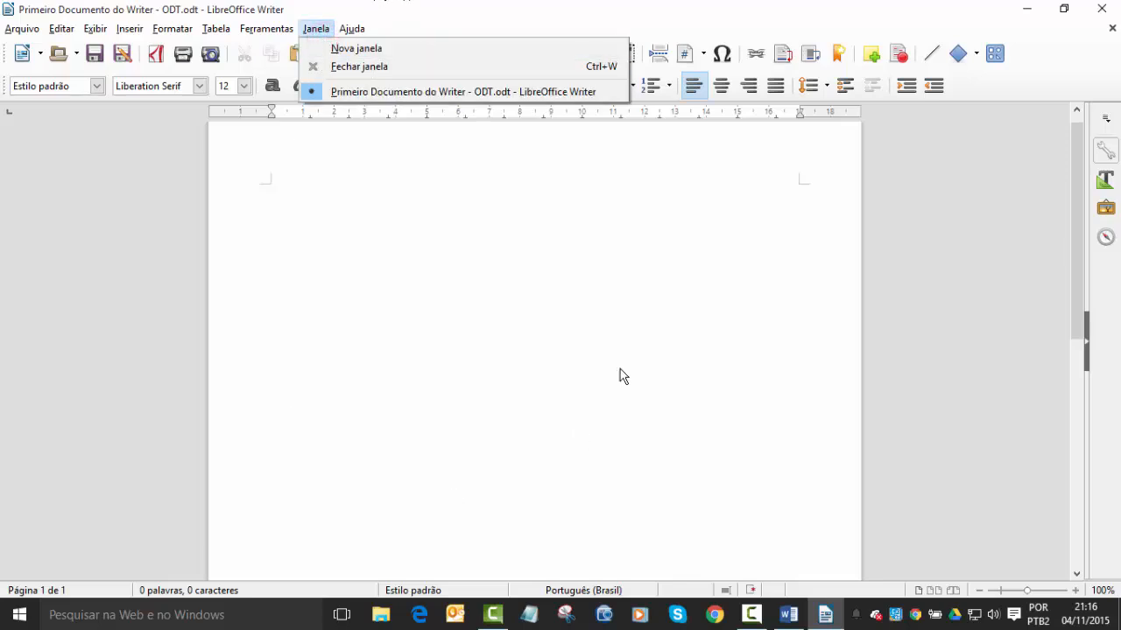
pyautogui.click(513, 285)
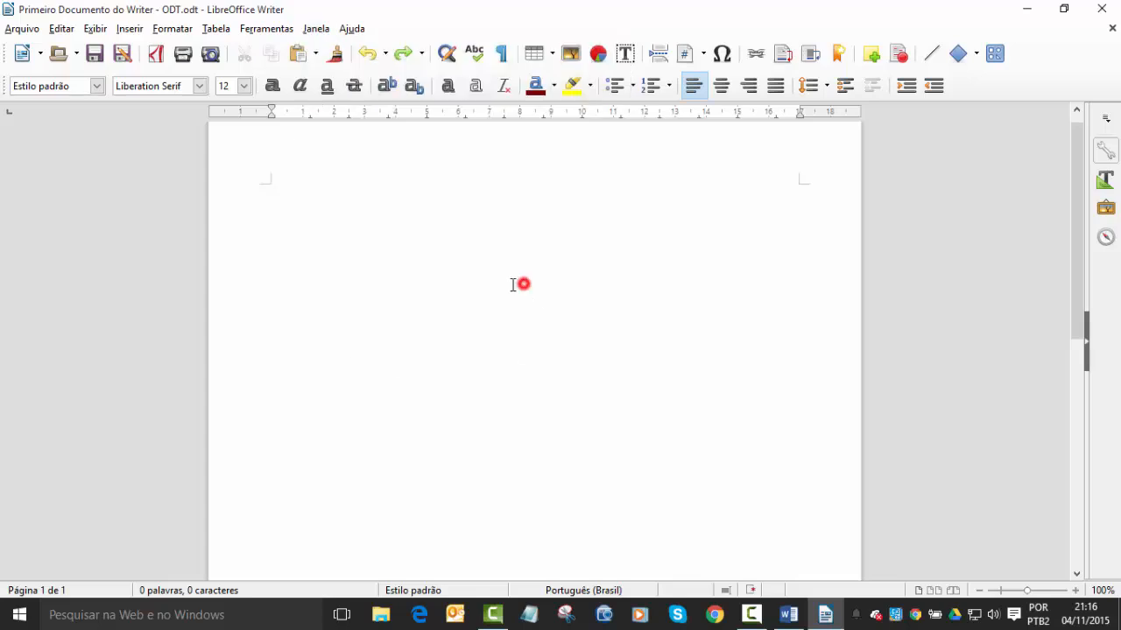
# Step: Create a new text document, Sem título 1, via Arquivo > Novo, and check Janela's list of windows
pyautogui.click(21, 29)
pyautogui.click(32, 50)
pyautogui.click(283, 48)
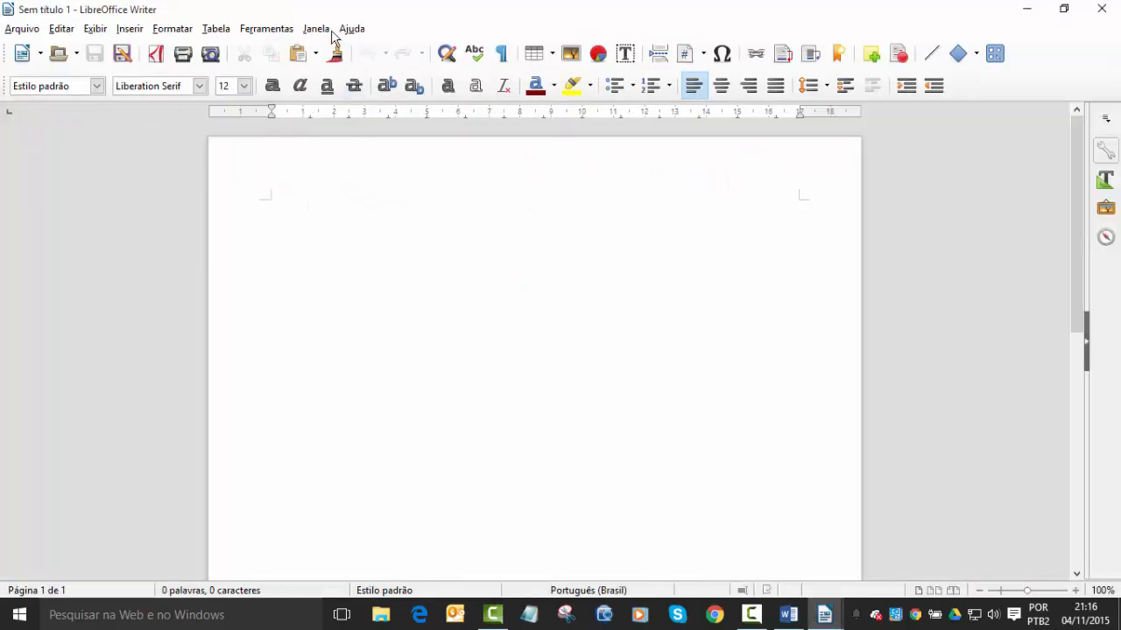
pyautogui.click(318, 30)
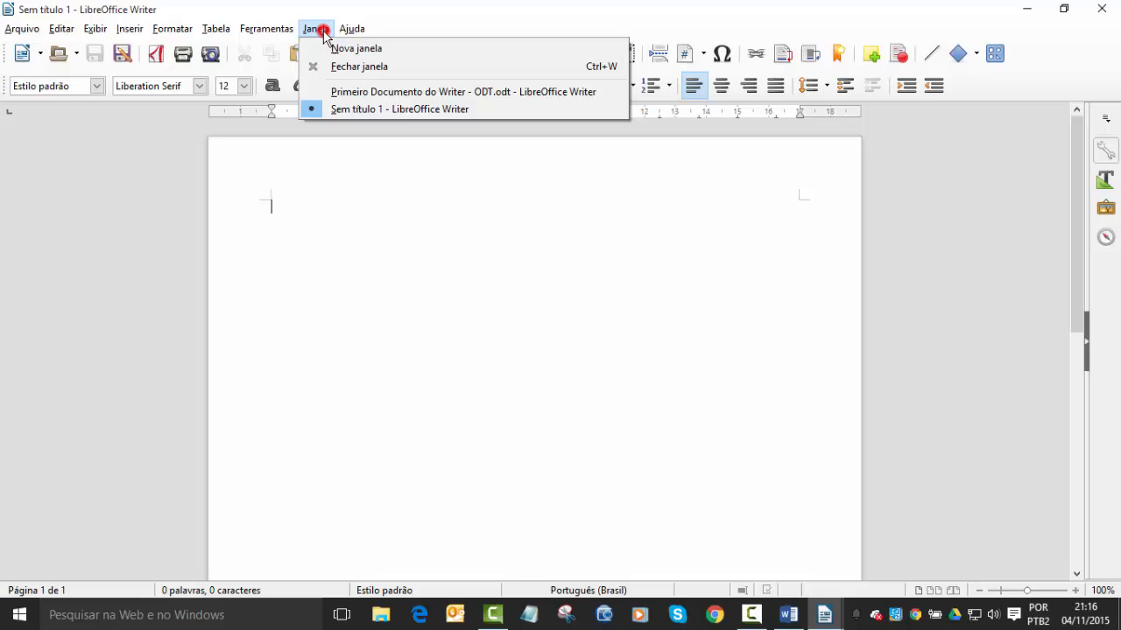
# Step: Bring 'Primeiro Documento do Writer' to the front, add tab characters, and save it with Ctrl+S
pyautogui.click(401, 93)
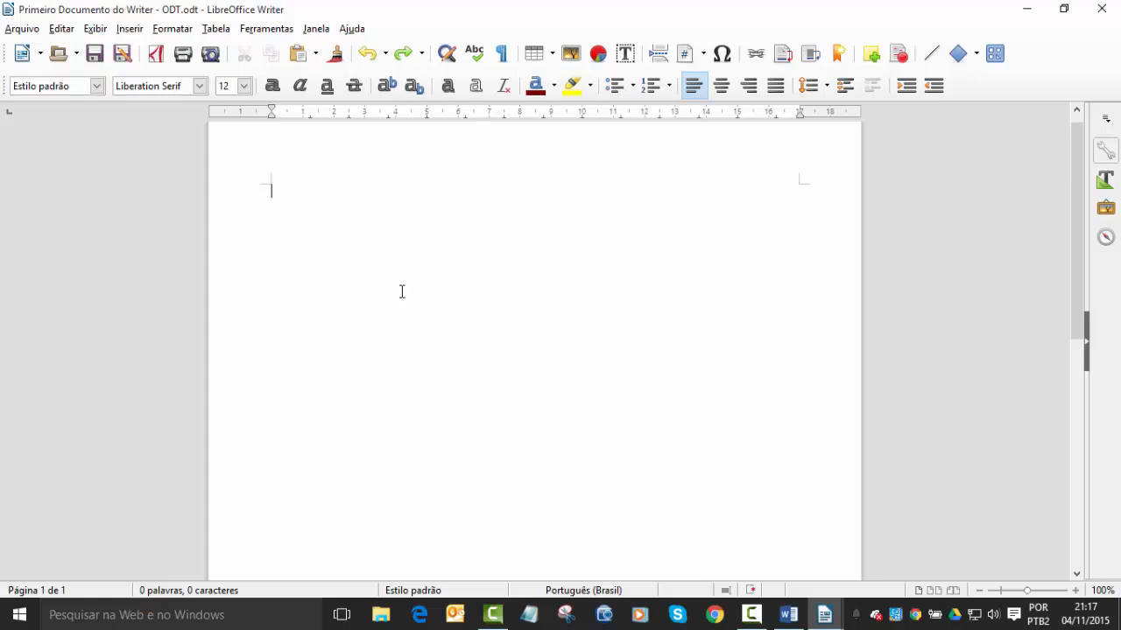
pyautogui.press('Tab')
pyautogui.press('Tab')
pyautogui.press('Tab')
pyautogui.click(415, 281)
pyautogui.hotkey('alt', 'Tab')
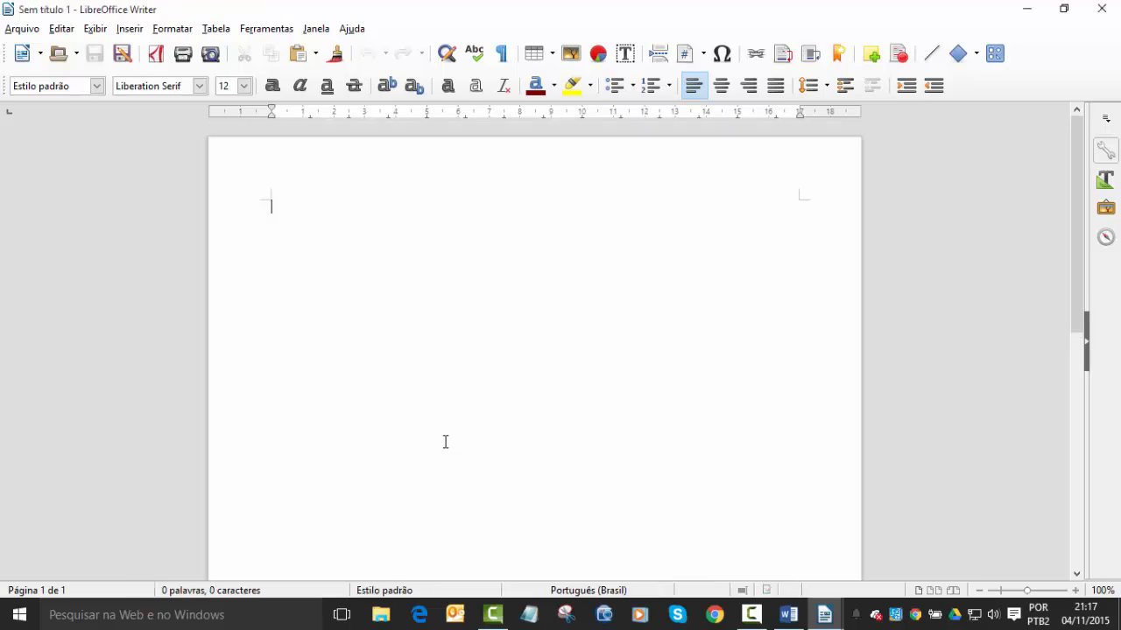
pyautogui.hotkey('alt', 'Tab')
pyautogui.hotkey('alt', 'Tab')
pyautogui.hotkey('alt', 'Tab')
pyautogui.hotkey('alt', 'Tab')
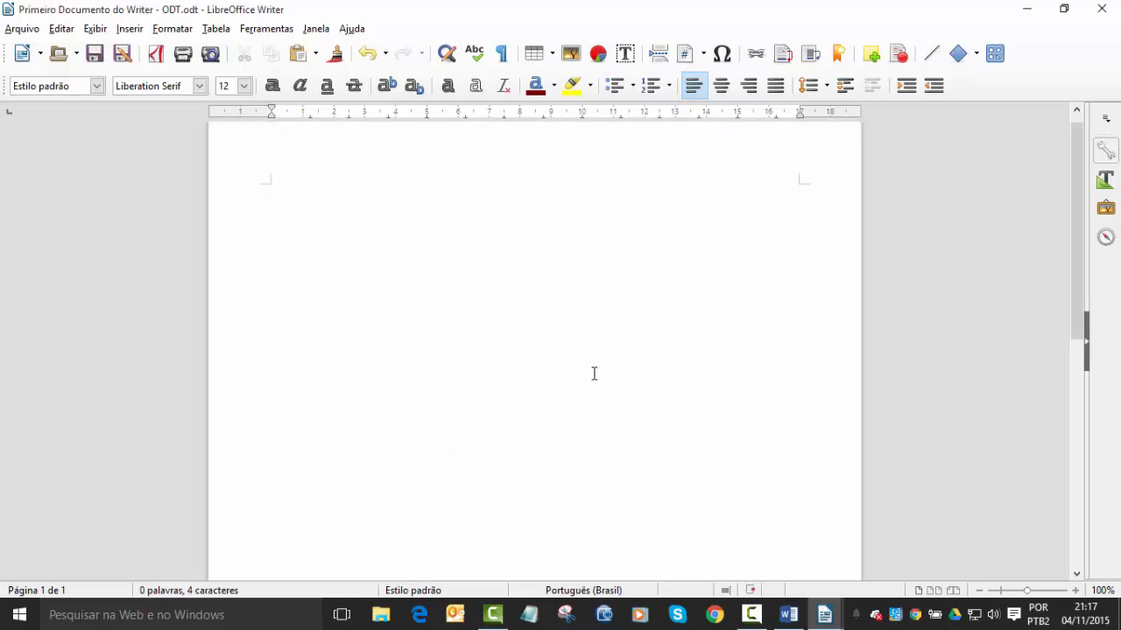
pyautogui.hotkey('ctrl', 's')
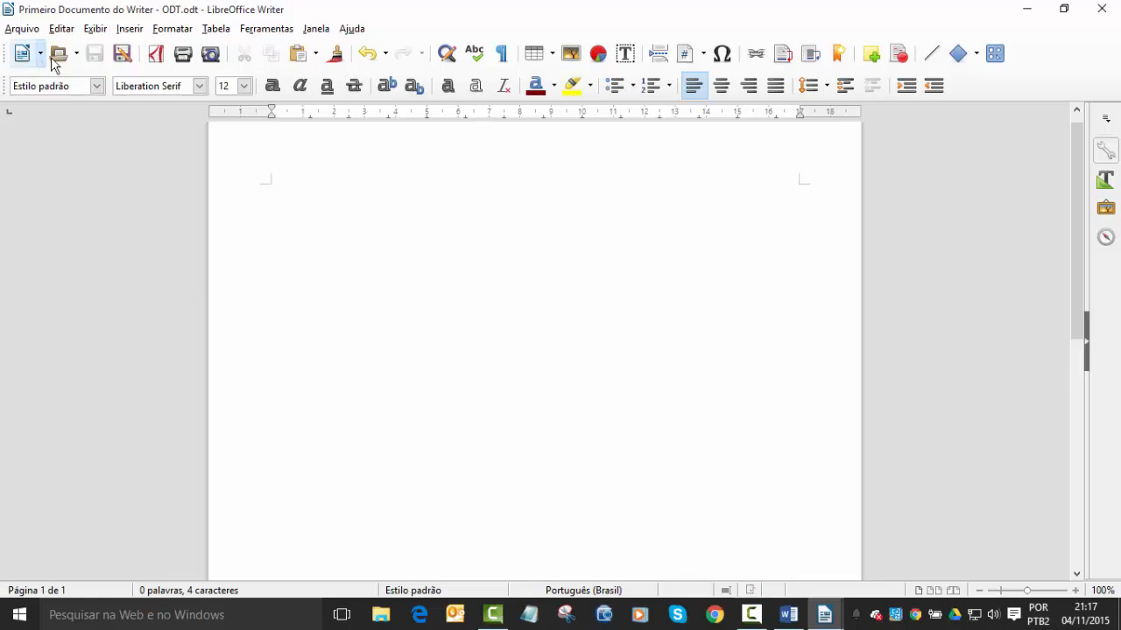
pyautogui.click(172, 29)
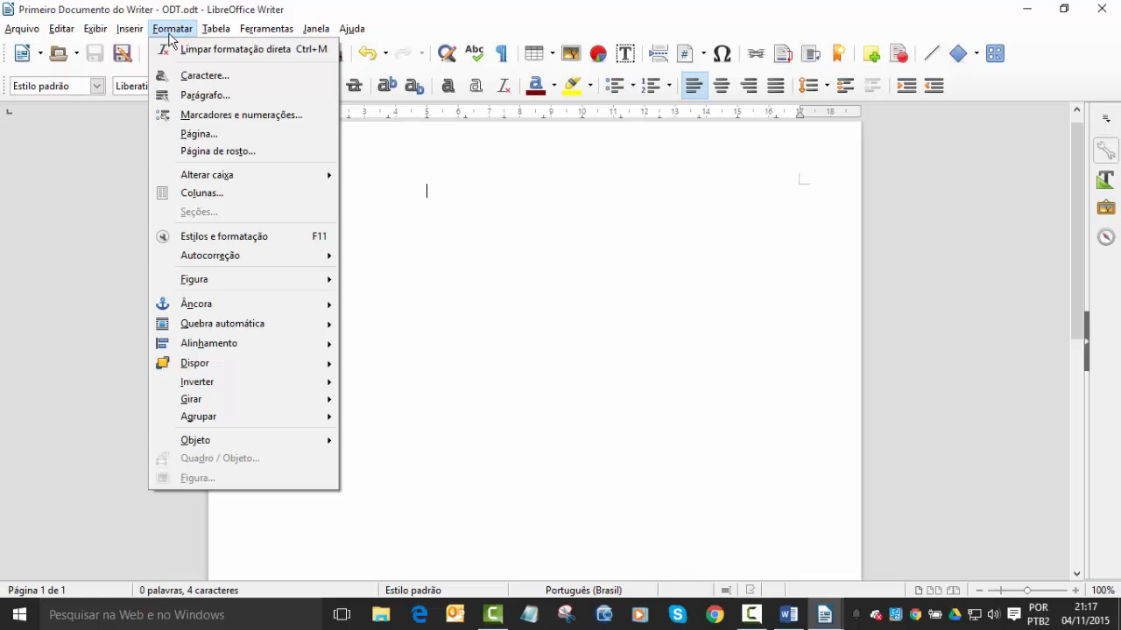
pyautogui.moveTo(105, 34)
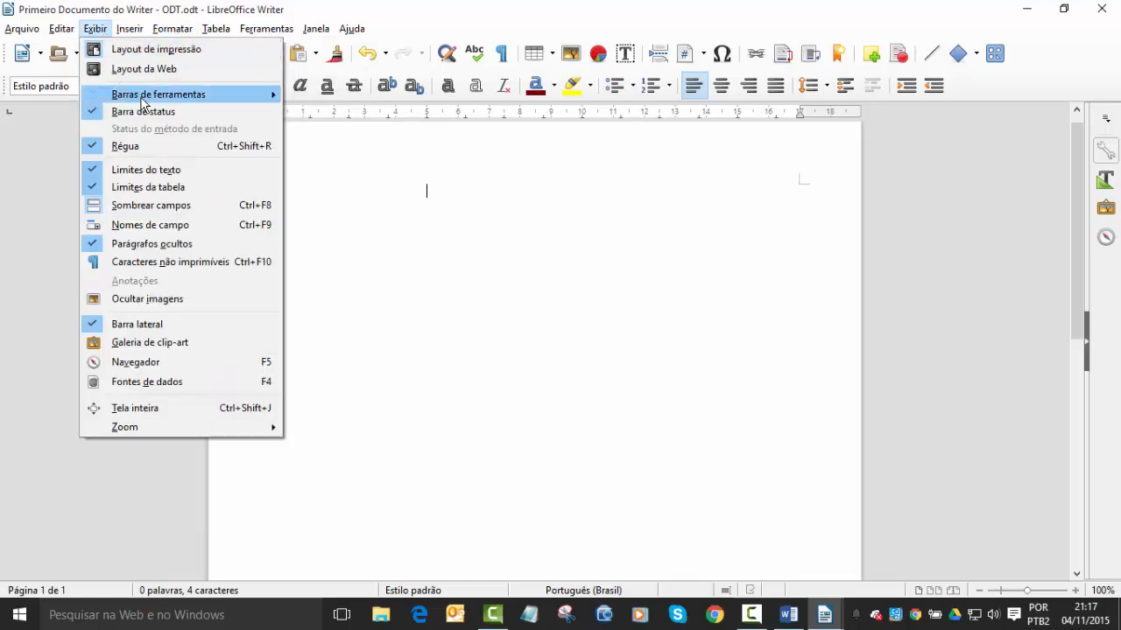
pyautogui.moveTo(141, 96)
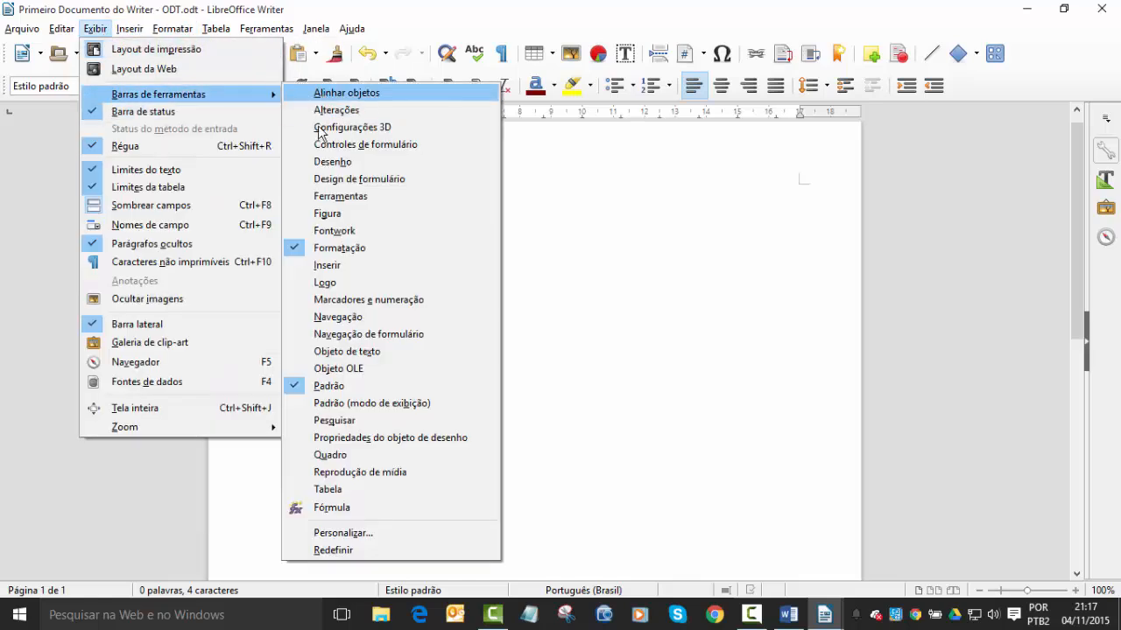
pyautogui.click(558, 396)
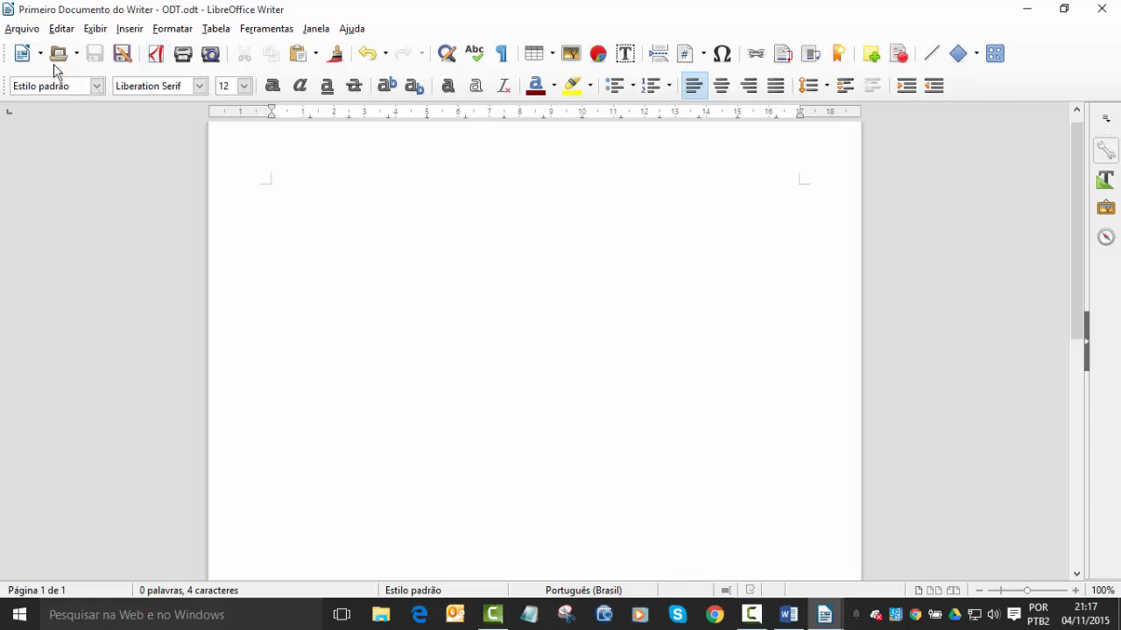
pyautogui.moveTo(6, 54); pyautogui.dragTo(87, 259)
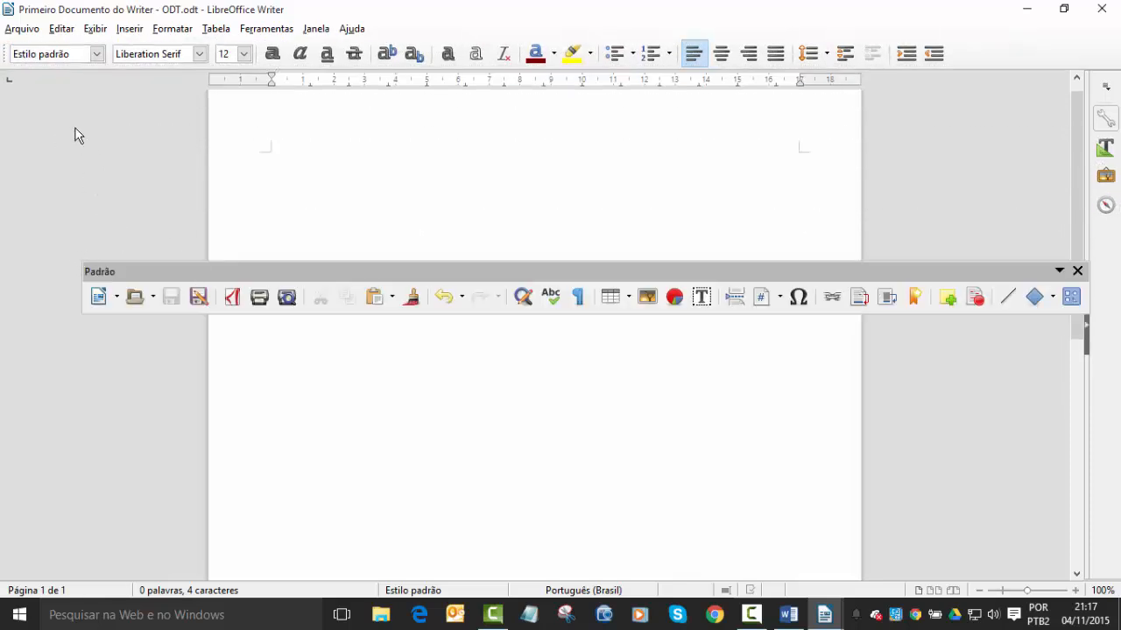
pyautogui.moveTo(5, 53); pyautogui.dragTo(114, 180)
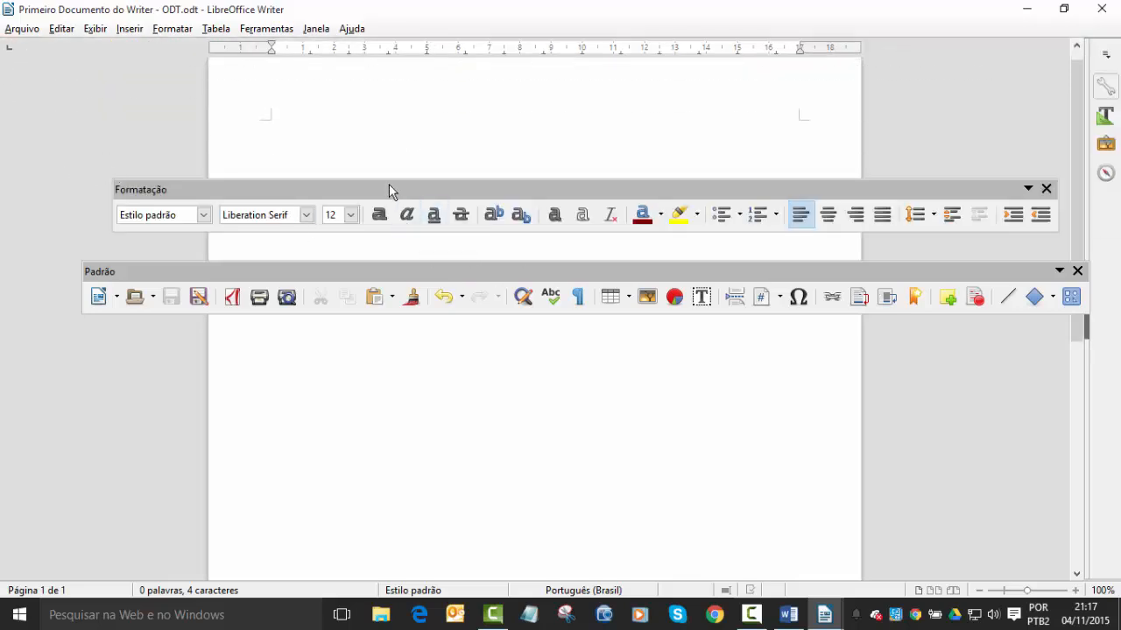
pyautogui.moveTo(389, 186); pyautogui.dragTo(3, 181)
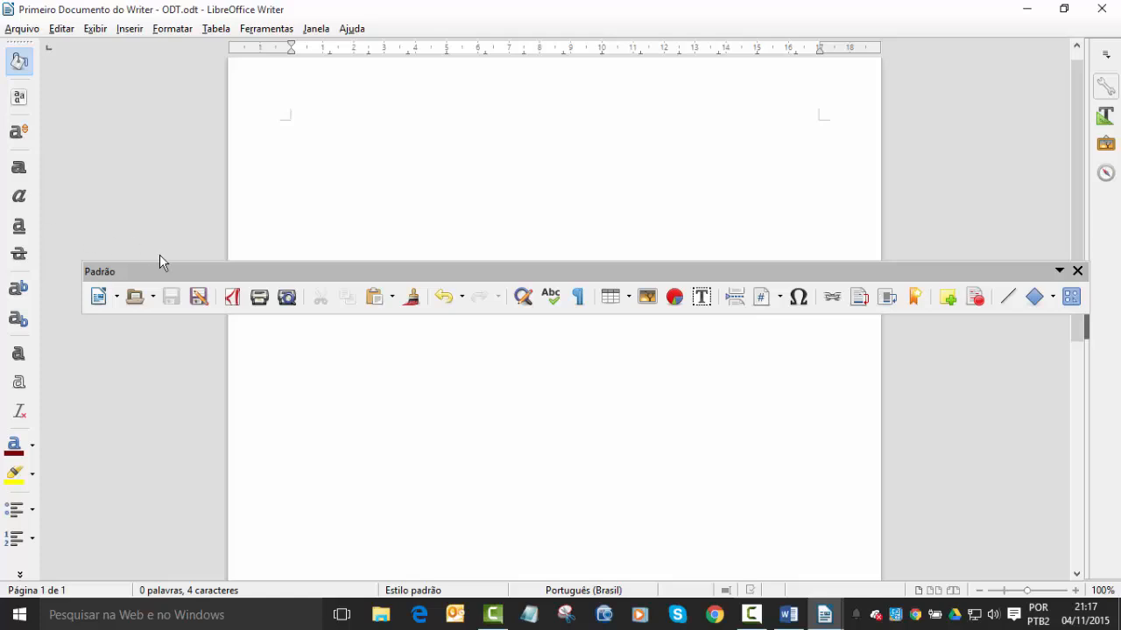
pyautogui.moveTo(170, 272); pyautogui.dragTo(96, 590)
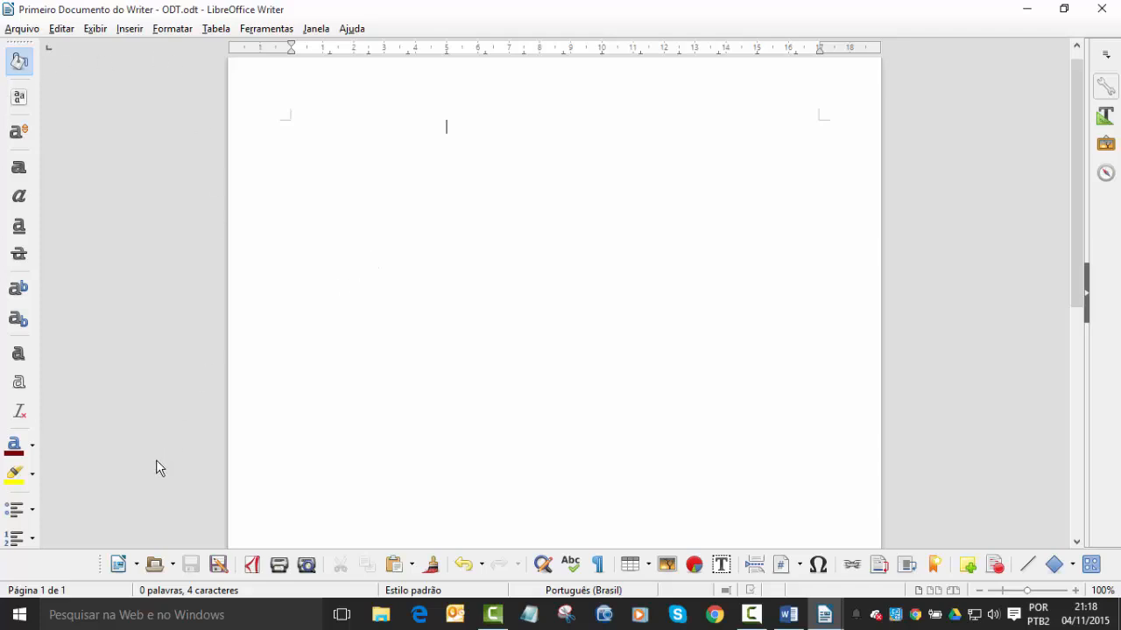
pyautogui.moveTo(99, 568); pyautogui.dragTo(9, 105)
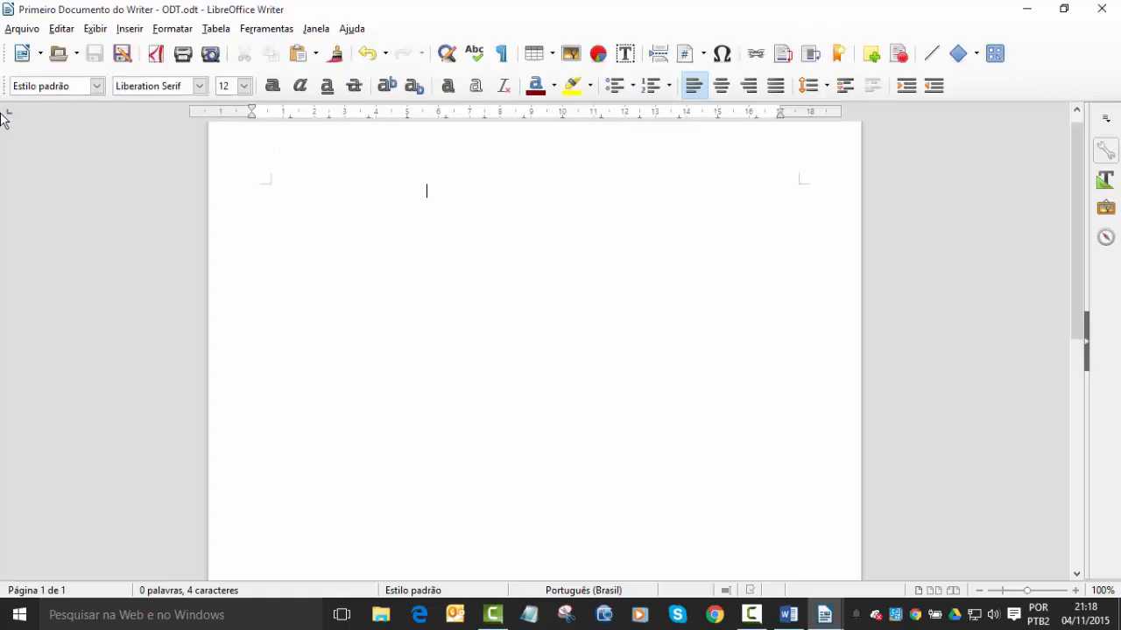
pyautogui.click(634, 217)
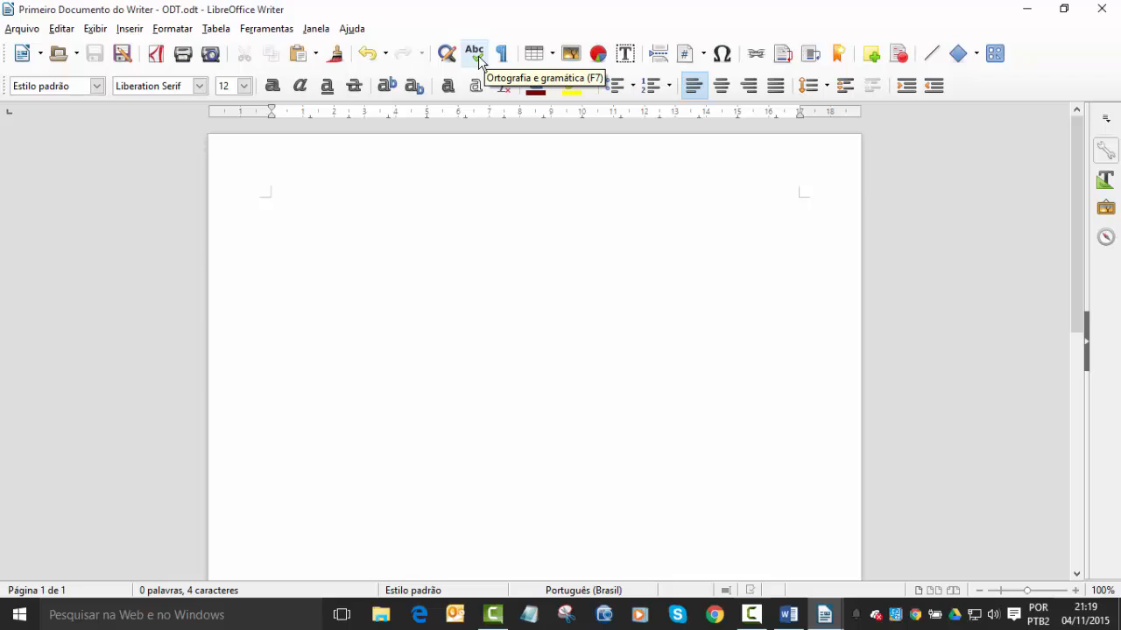
# Step: Replace the tab characters with the line 'Nóis é bonito'
pyautogui.press('BackSpace')
pyautogui.press('BackSpace')
pyautogui.press('BackSpace')
pyautogui.press('BackSpace')
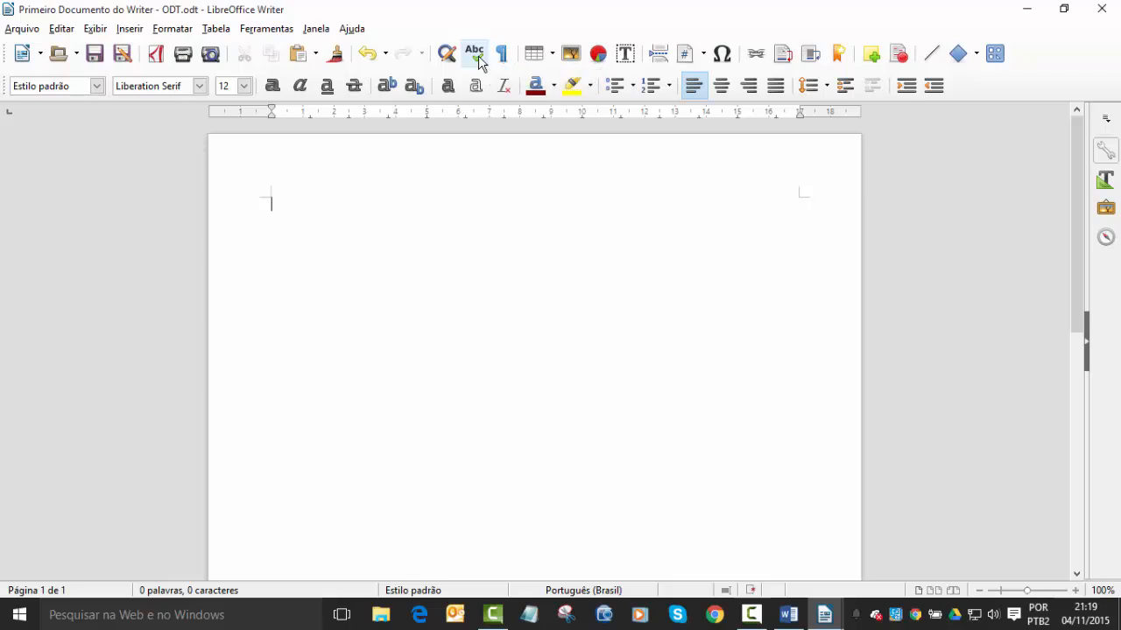
pyautogui.write('Nóis é bonito')
pyautogui.press('Return')
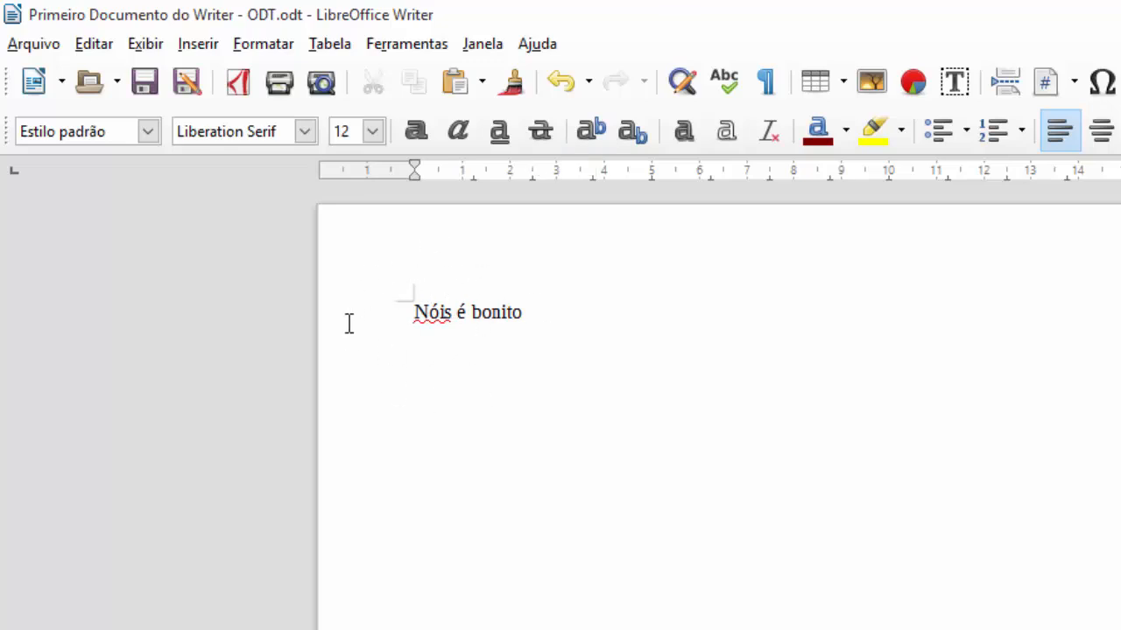
# Step: Run the spelling check from the document start, correcting 'Nóis' to 'Nós'
pyautogui.click(726, 84)
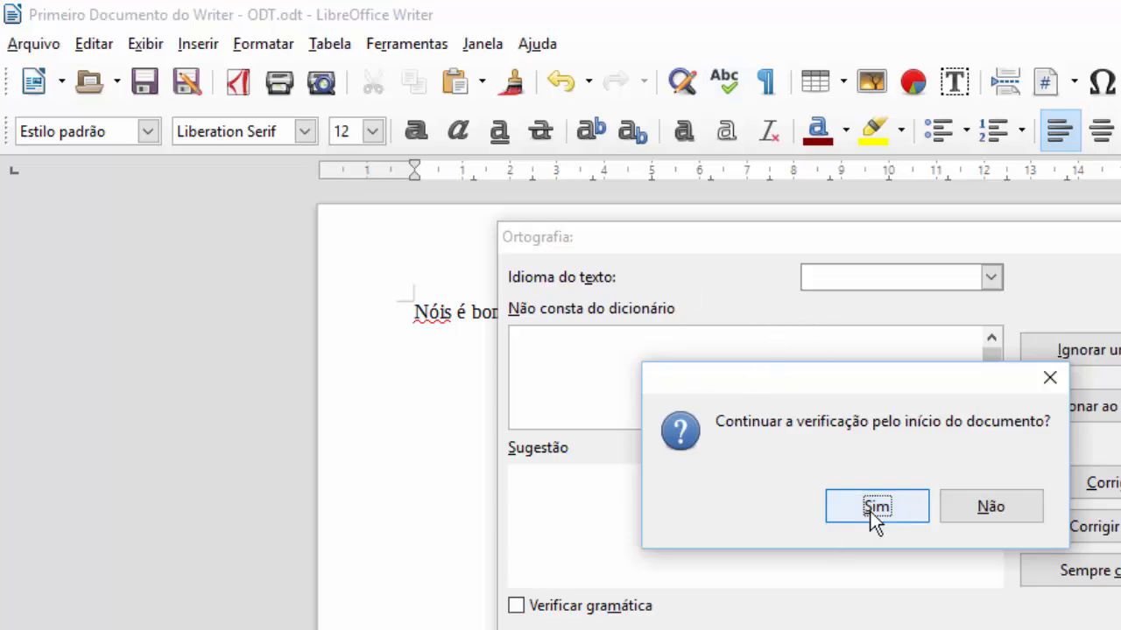
pyautogui.click(871, 510)
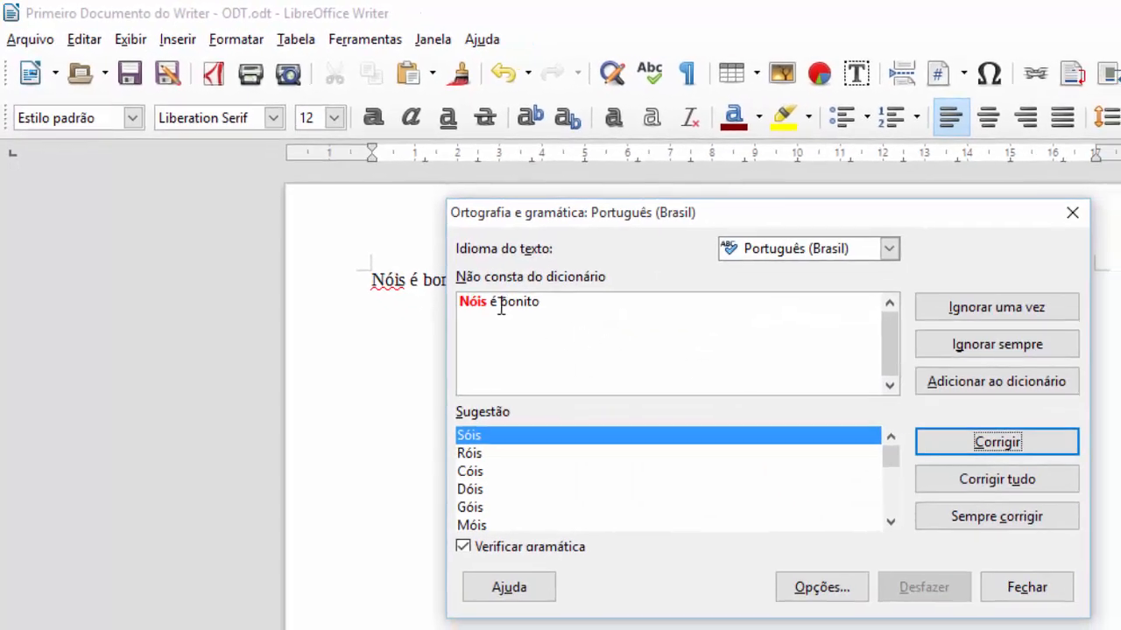
pyautogui.click(893, 520)
pyautogui.click(893, 520)
pyautogui.click(893, 520)
pyautogui.click(893, 520)
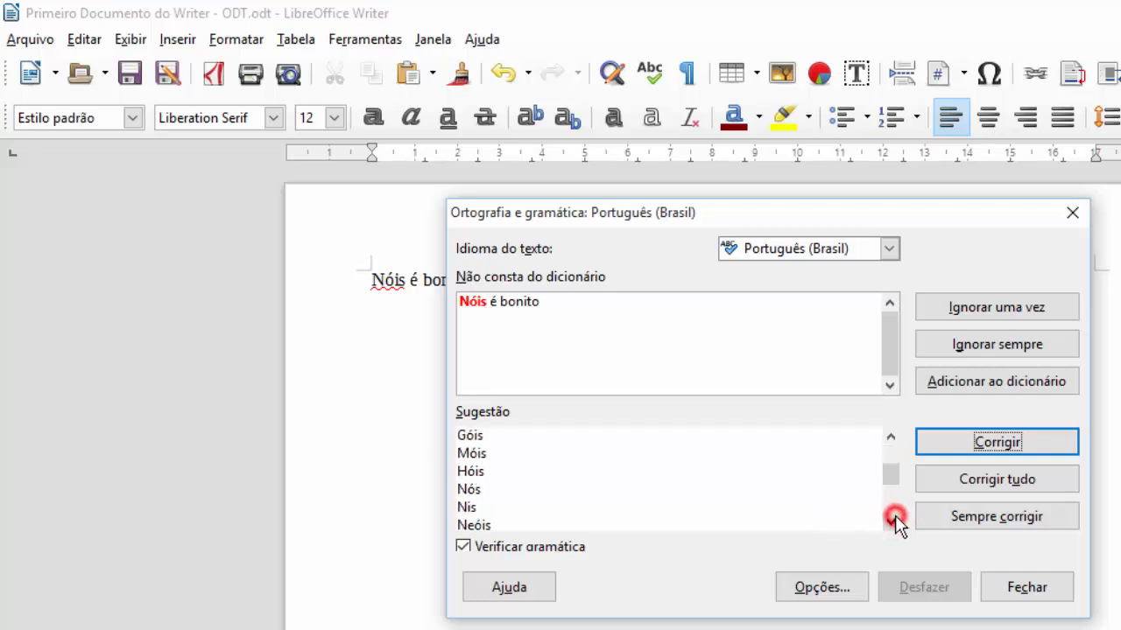
pyautogui.click(486, 488)
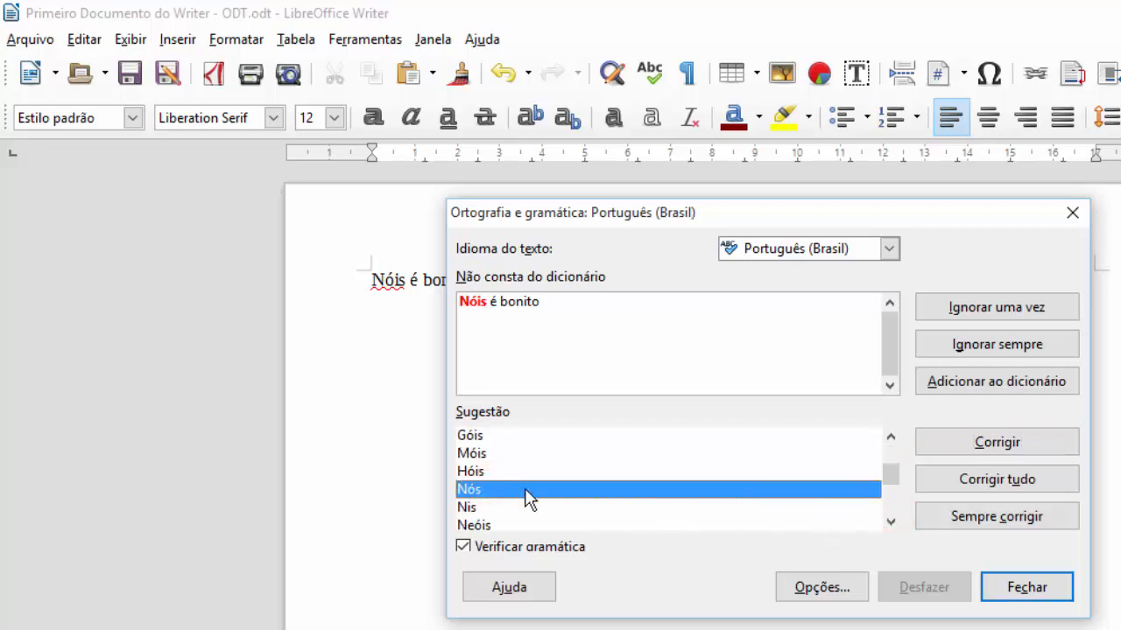
pyautogui.click(1014, 439)
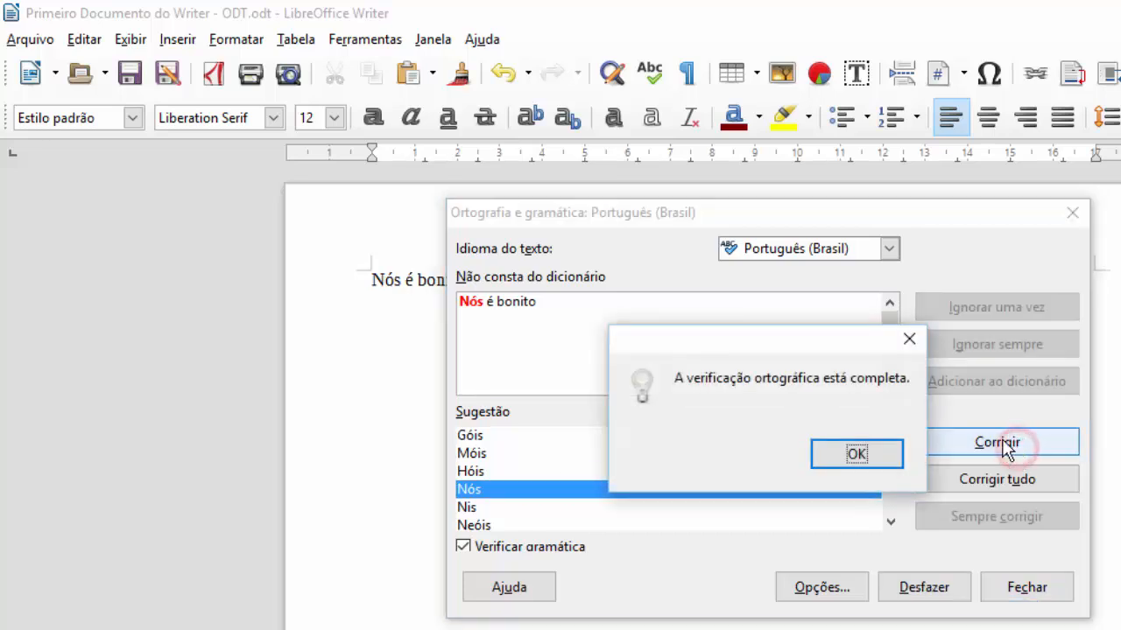
pyautogui.click(855, 453)
# Step: Replace 'é' with 'somos' and pluralize 'bonito' so the line reads 'Nós somos bonitos'
pyautogui.click(585, 347)
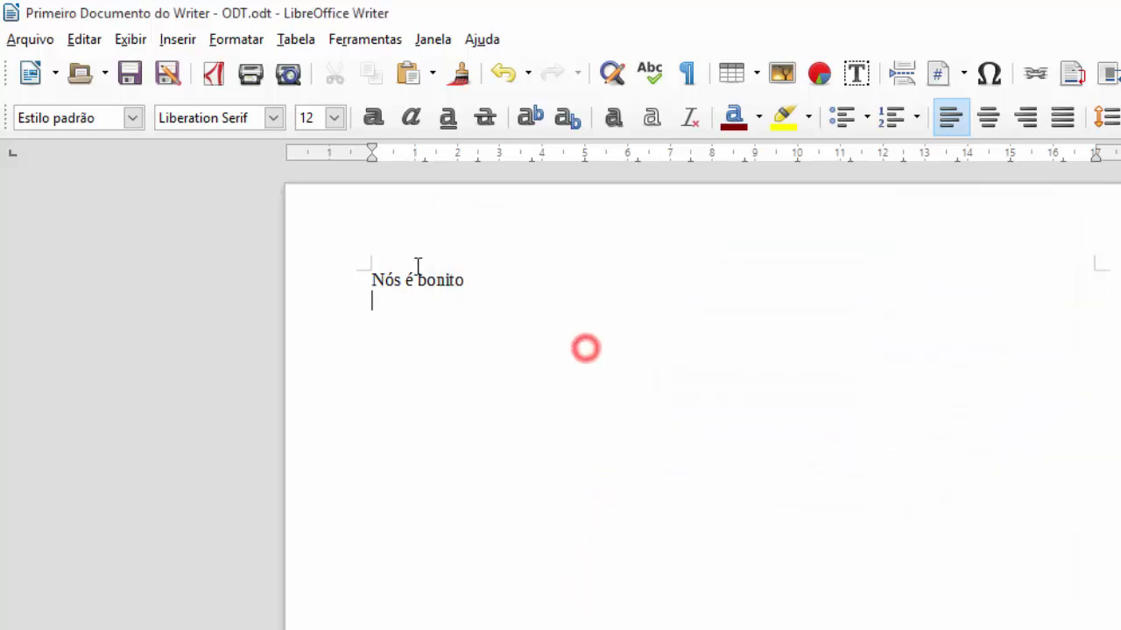
pyautogui.click(375, 278)
pyautogui.moveTo(396, 289); pyautogui.dragTo(504, 279)
pyautogui.click(376, 292)
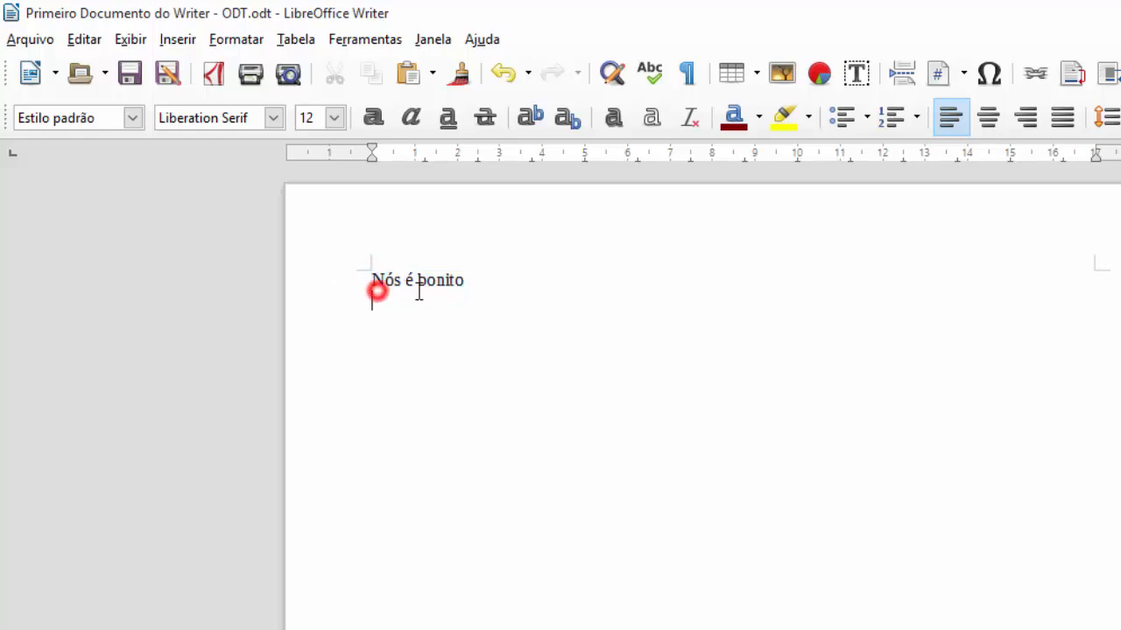
pyautogui.click(530, 295)
pyautogui.doubleClick(409, 279)
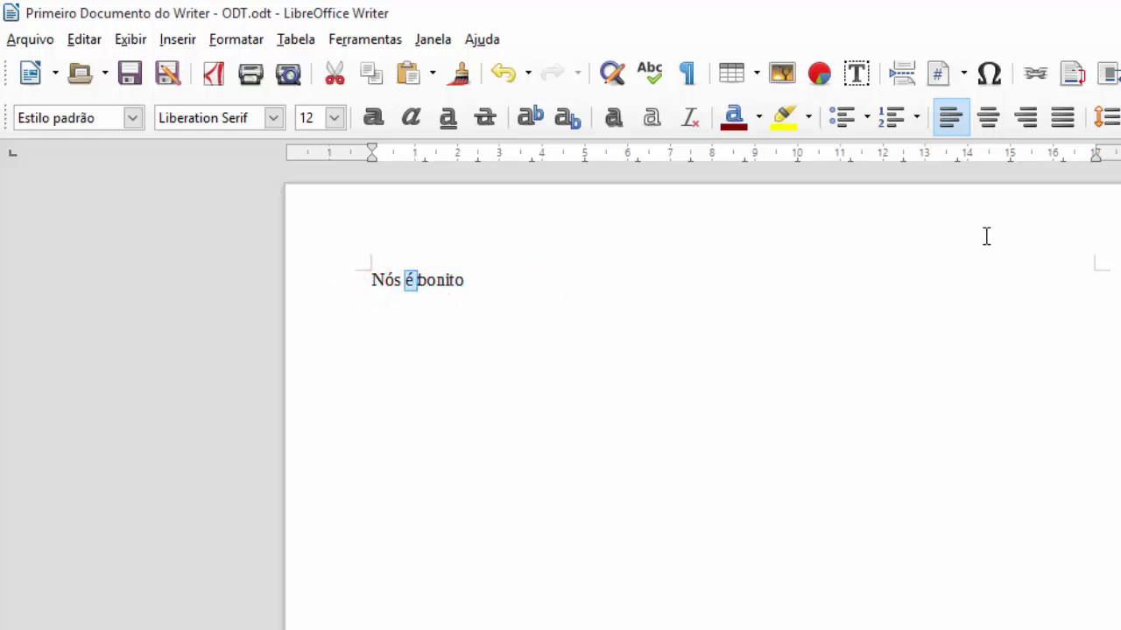
pyautogui.write('somos')
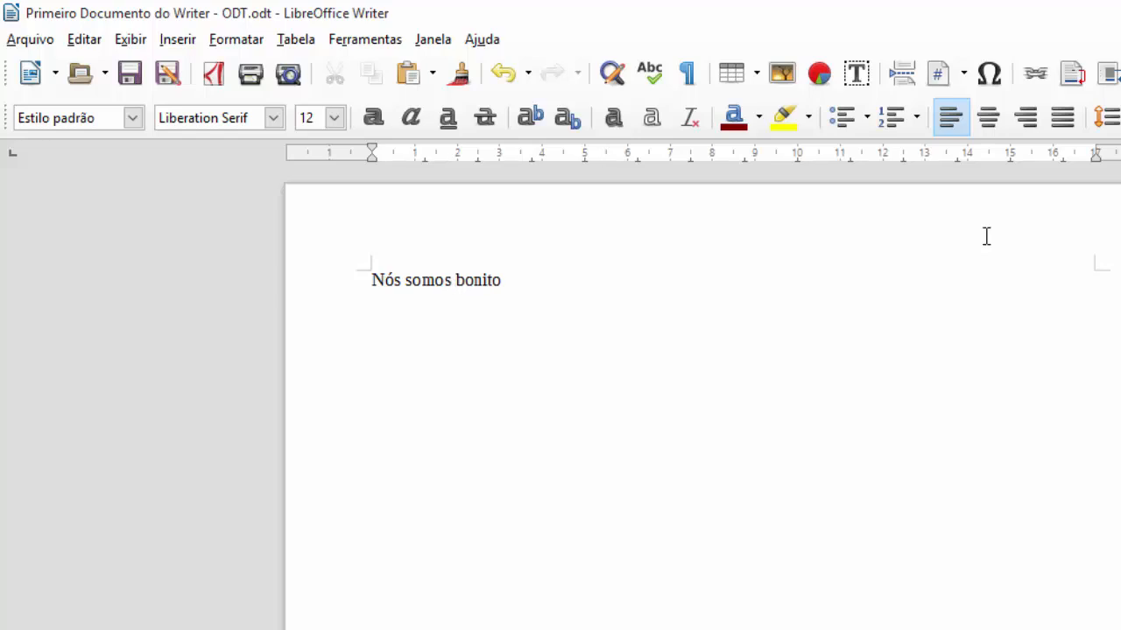
pyautogui.press('End')
pyautogui.write('s')
pyautogui.press('Return')
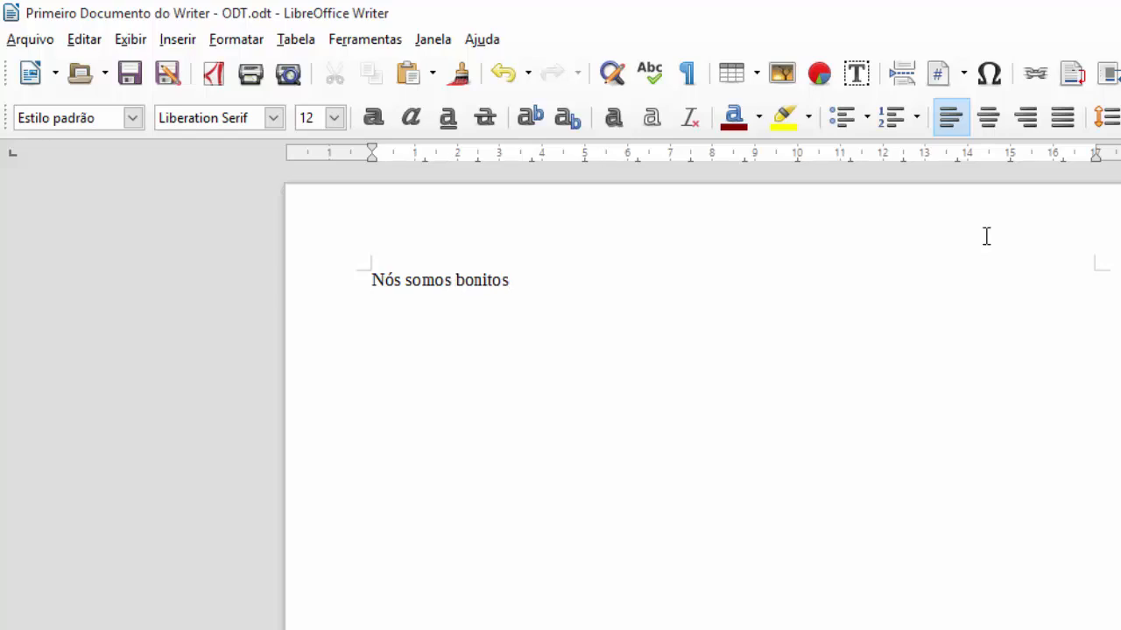